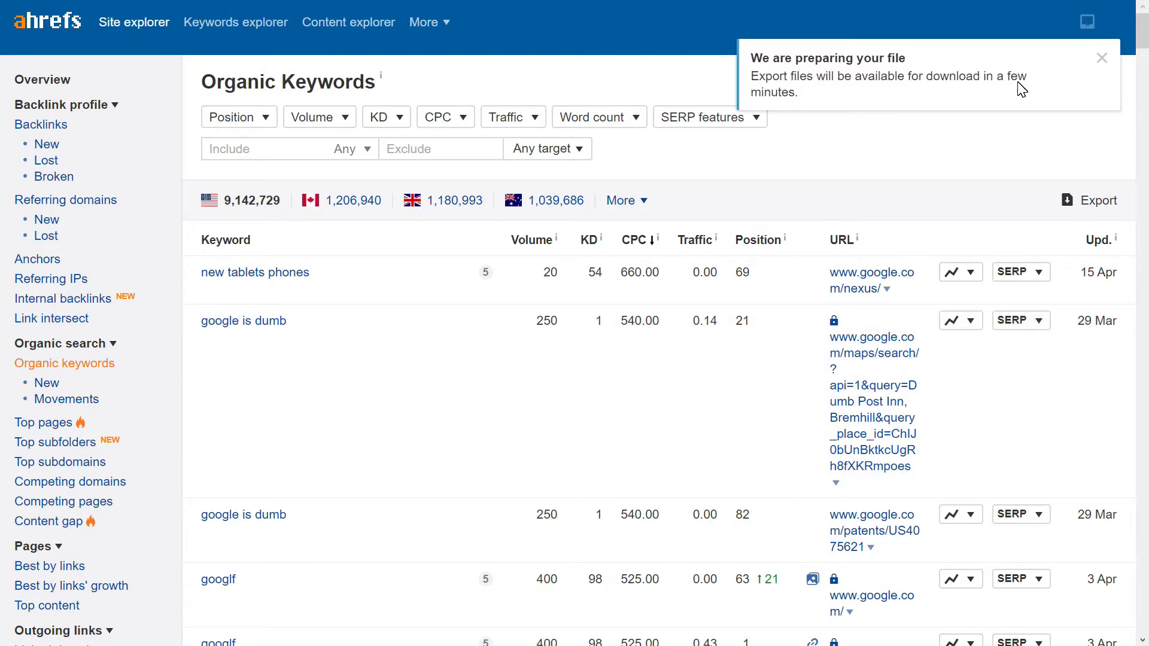
Download the completed google.com organic keywords export from the exported files and check its entry in the list
{"action": "left_click", "coordinate": [1087, 22]}
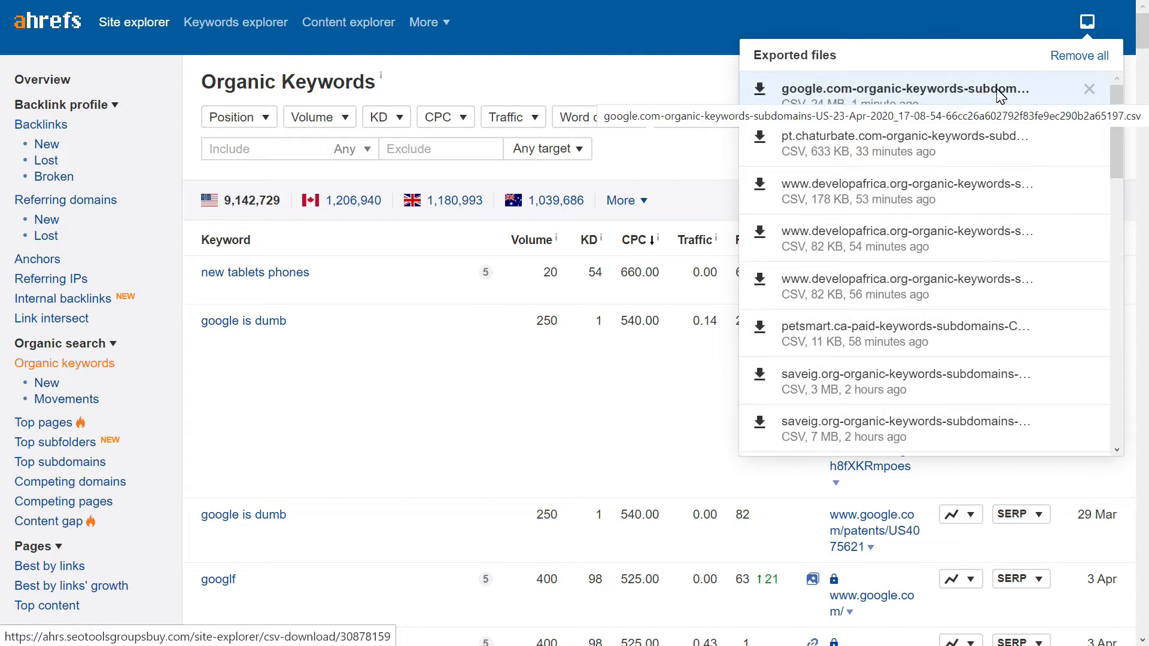
{"action": "left_click", "coordinate": [1019, 21]}
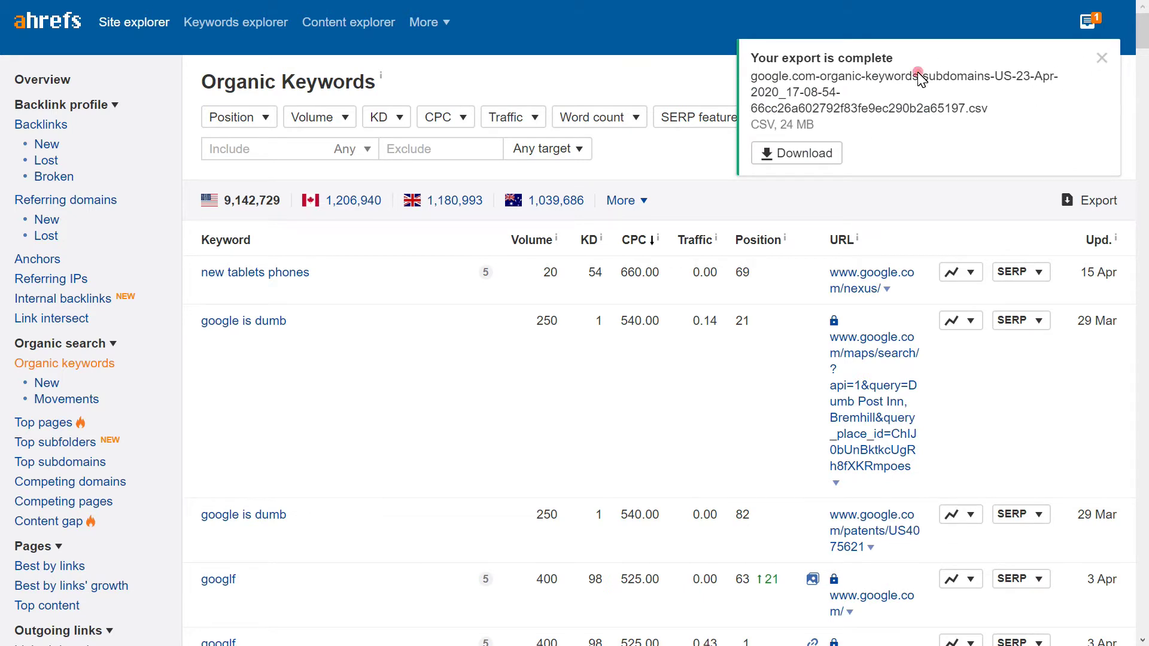
{"action": "left_click", "coordinate": [808, 157]}
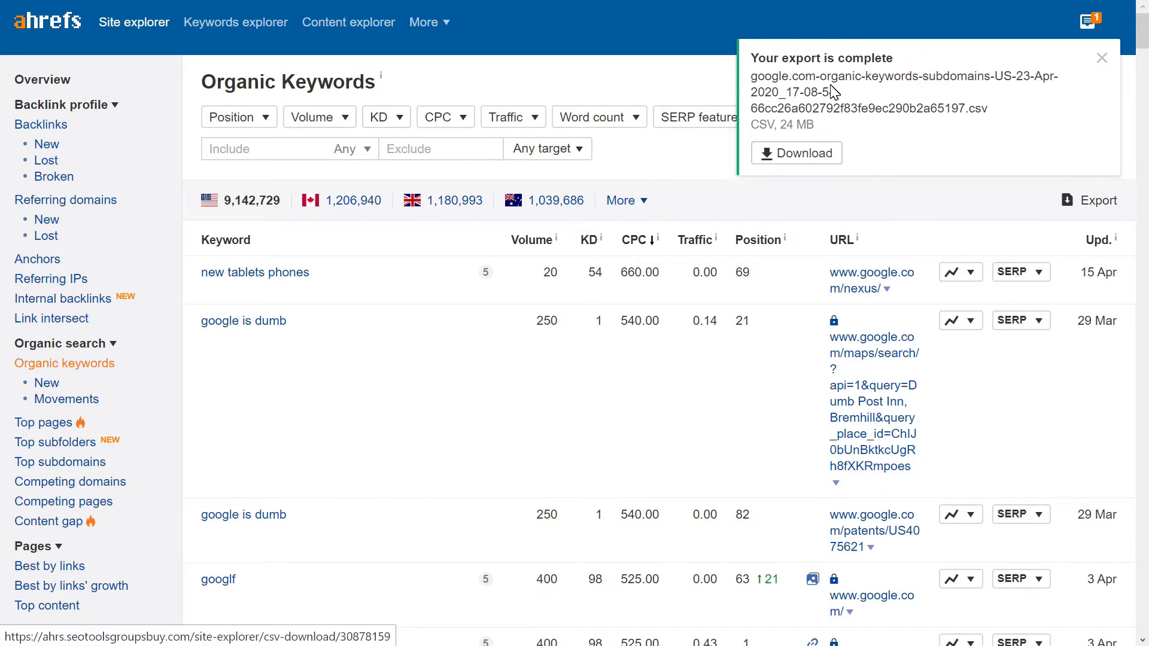
{"action": "left_click", "coordinate": [1091, 22]}
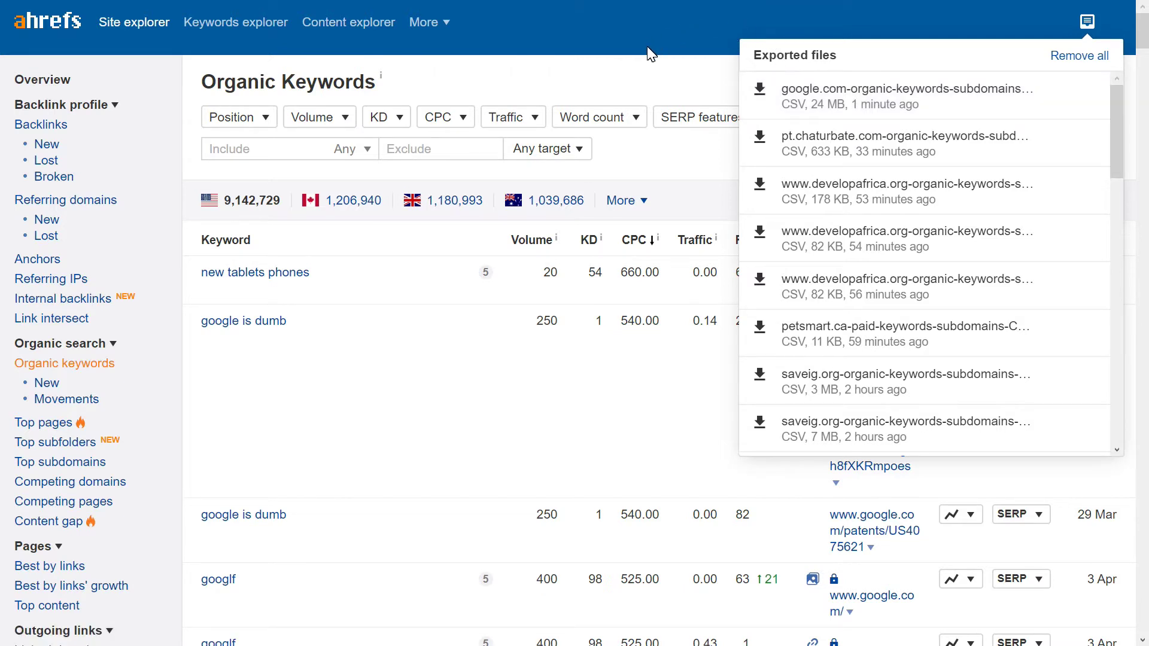
{"action": "left_click", "coordinate": [665, 34]}
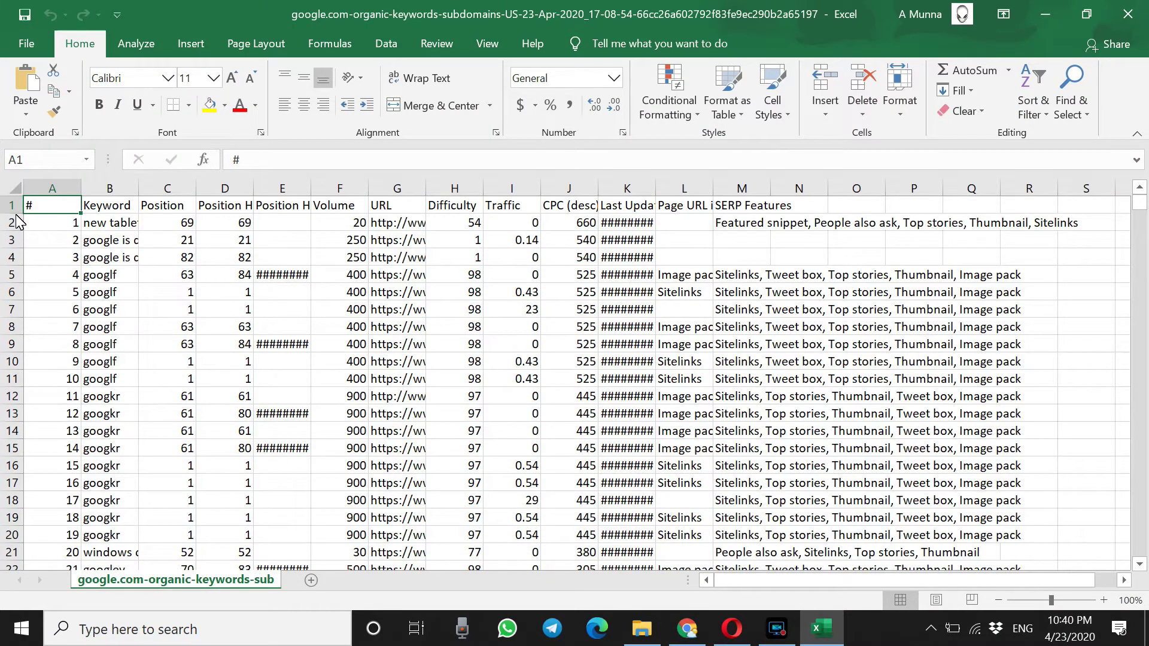
Auto-fit the Difficulty, Traffic, CPC (desc) and Last Update columns of the keyword export in Excel, and close the file without saving
{"action": "left_click", "coordinate": [575, 223]}
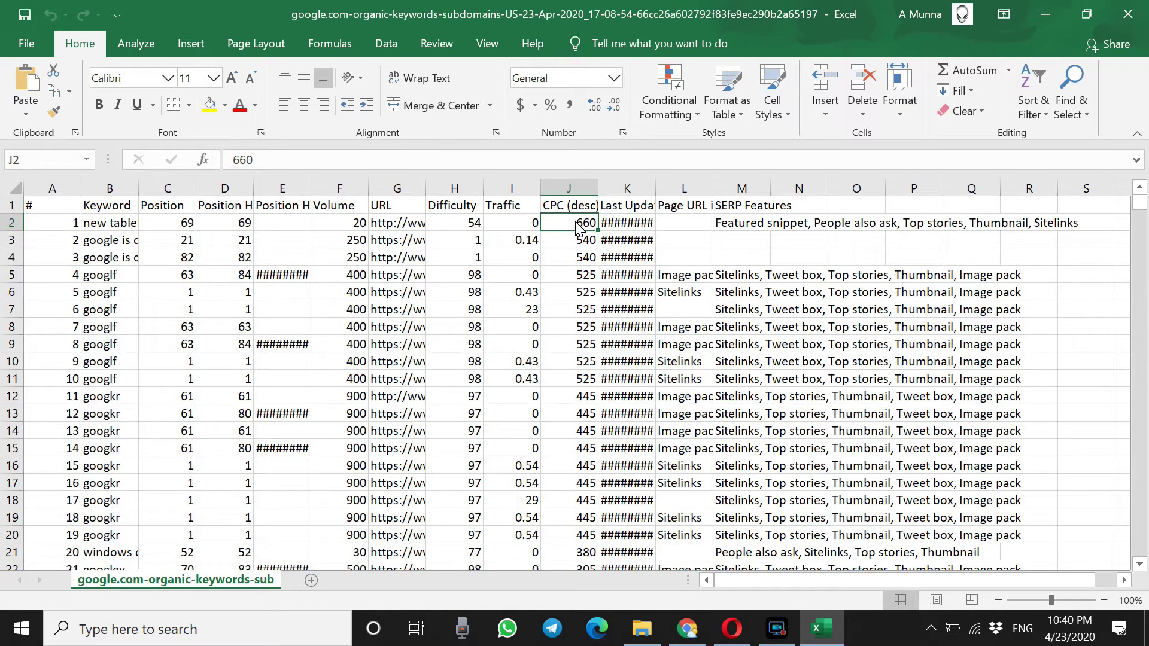
{"action": "double_click", "coordinate": [599, 188]}
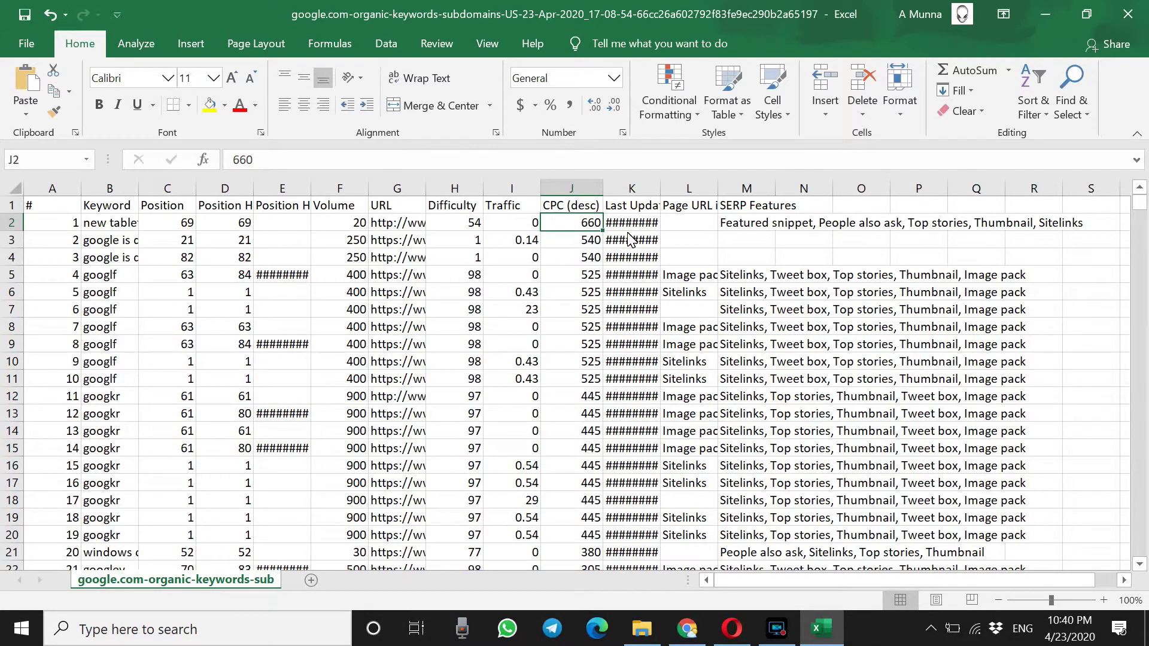
{"action": "double_click", "coordinate": [660, 188]}
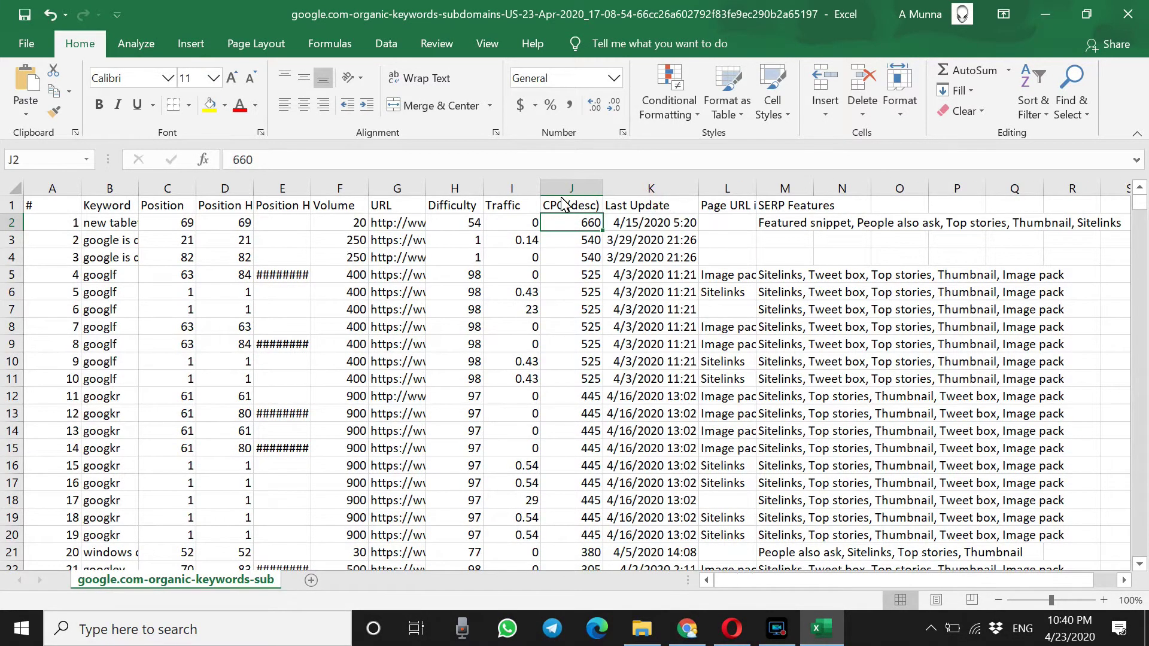
{"action": "double_click", "coordinate": [540, 188]}
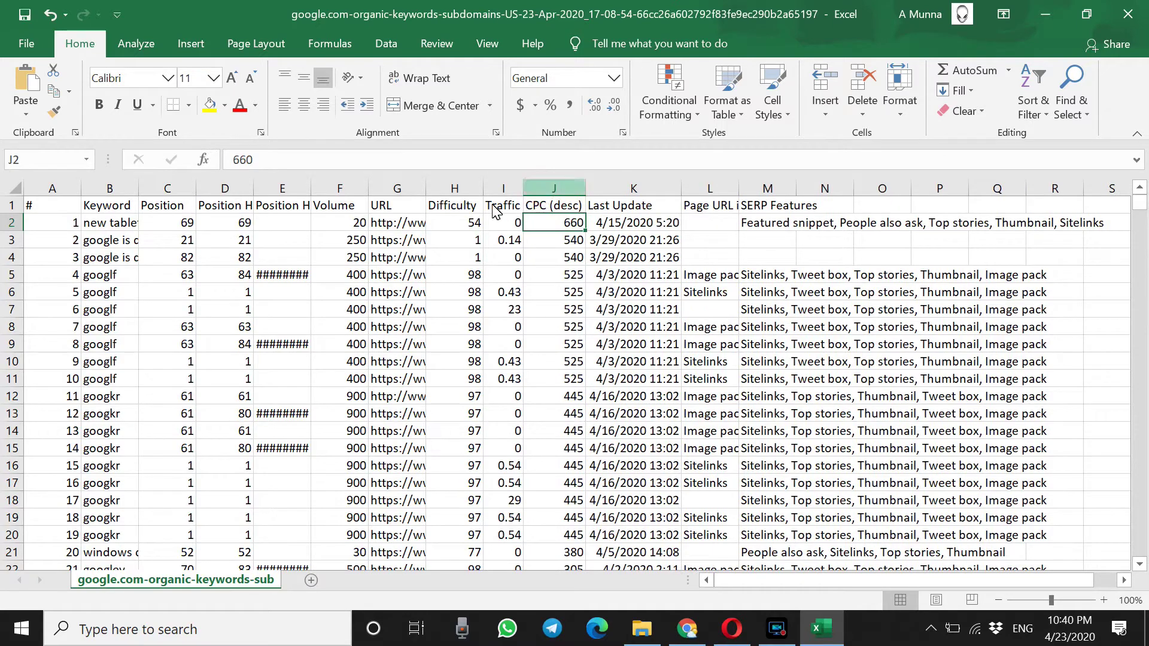
{"action": "double_click", "coordinate": [482, 189]}
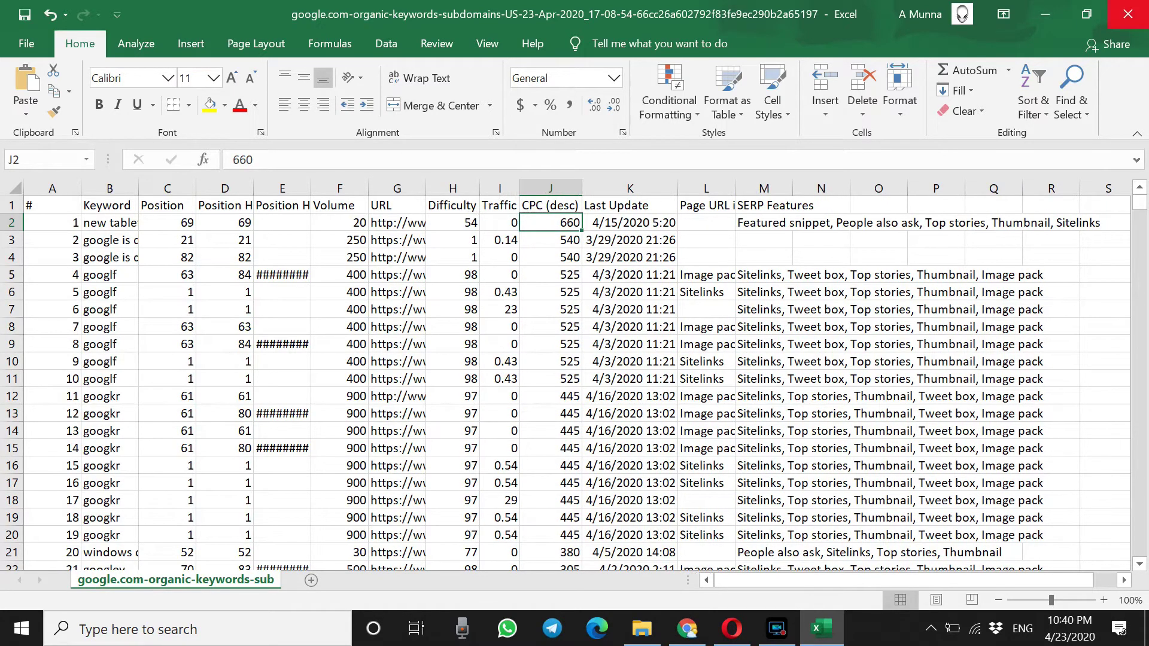
{"action": "left_click", "coordinate": [1129, 17]}
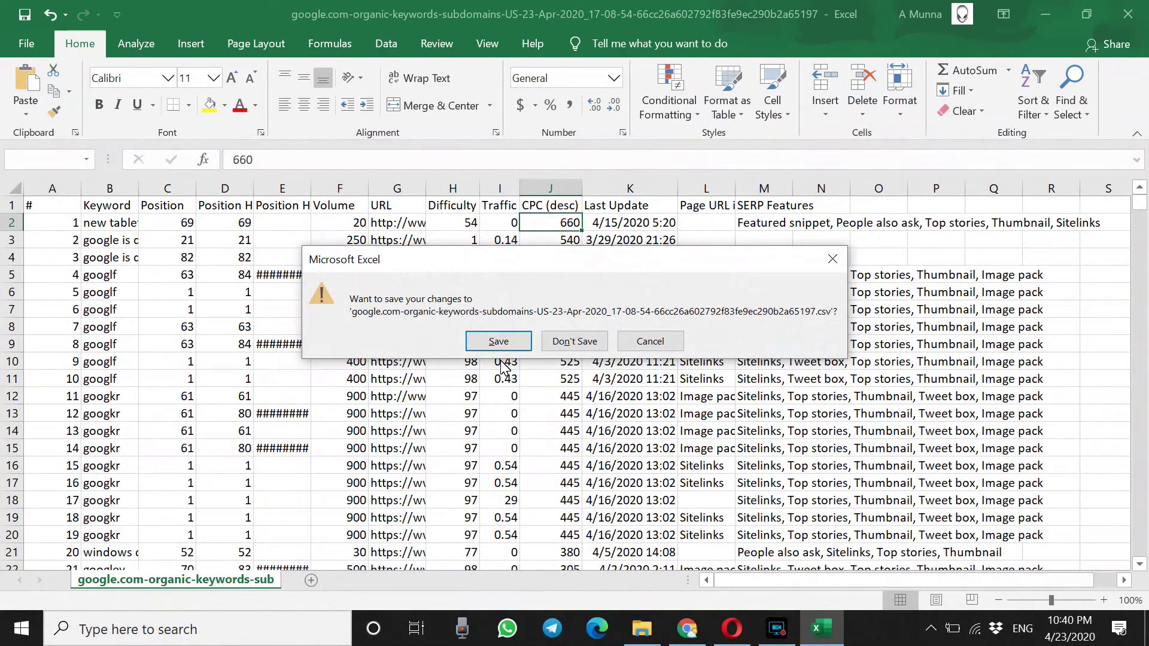
{"action": "left_click", "coordinate": [545, 341]}
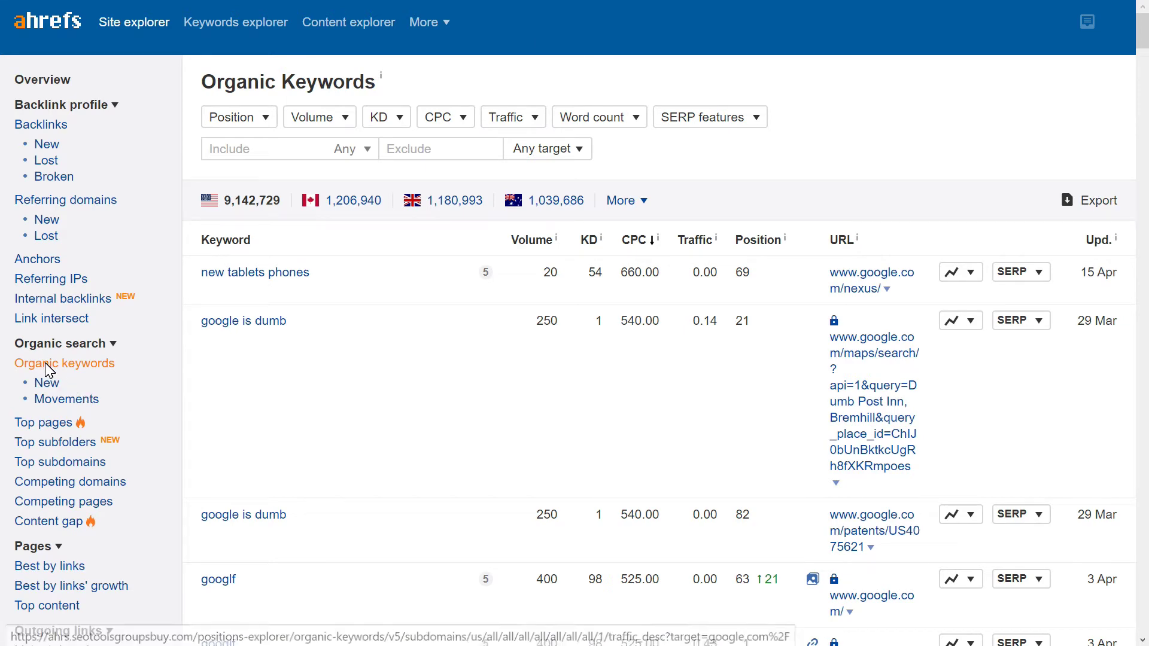
Open the Competing domains report in Ahrefs and export the United States list as a UTF-16 CSV
{"action": "scroll", "coordinate": [116, 432], "scroll_direction": "down", "scroll_amount": 2}
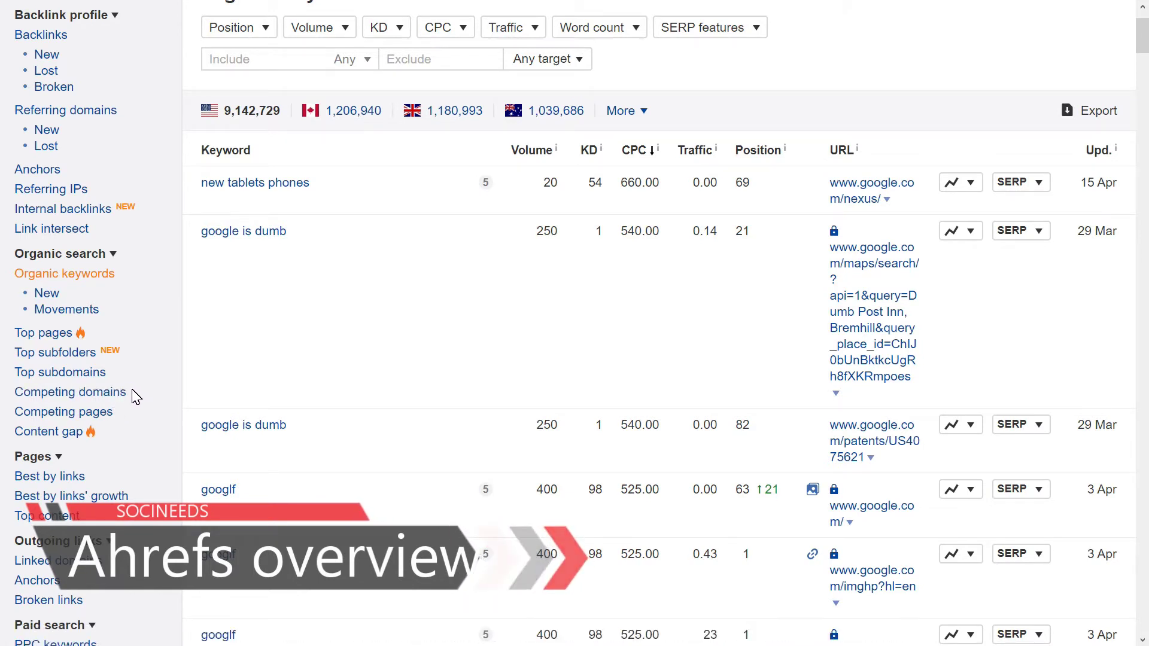
{"action": "left_click", "coordinate": [66, 393]}
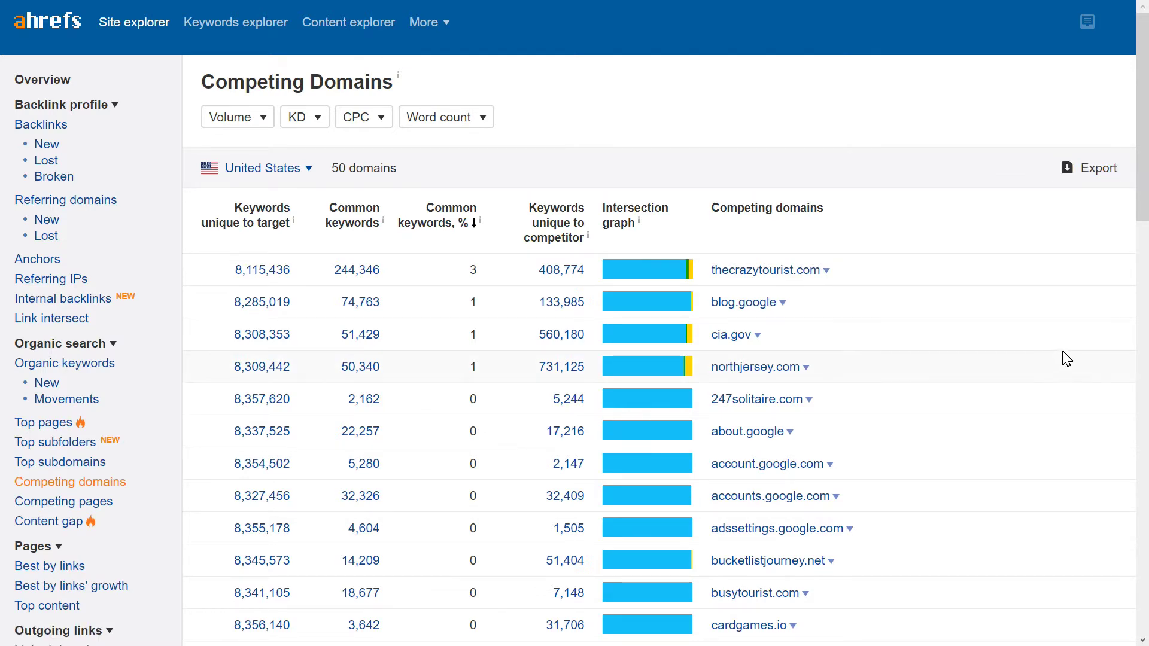
{"action": "left_click_drag", "start_coordinate": [1143, 173], "coordinate": [1118, 136]}
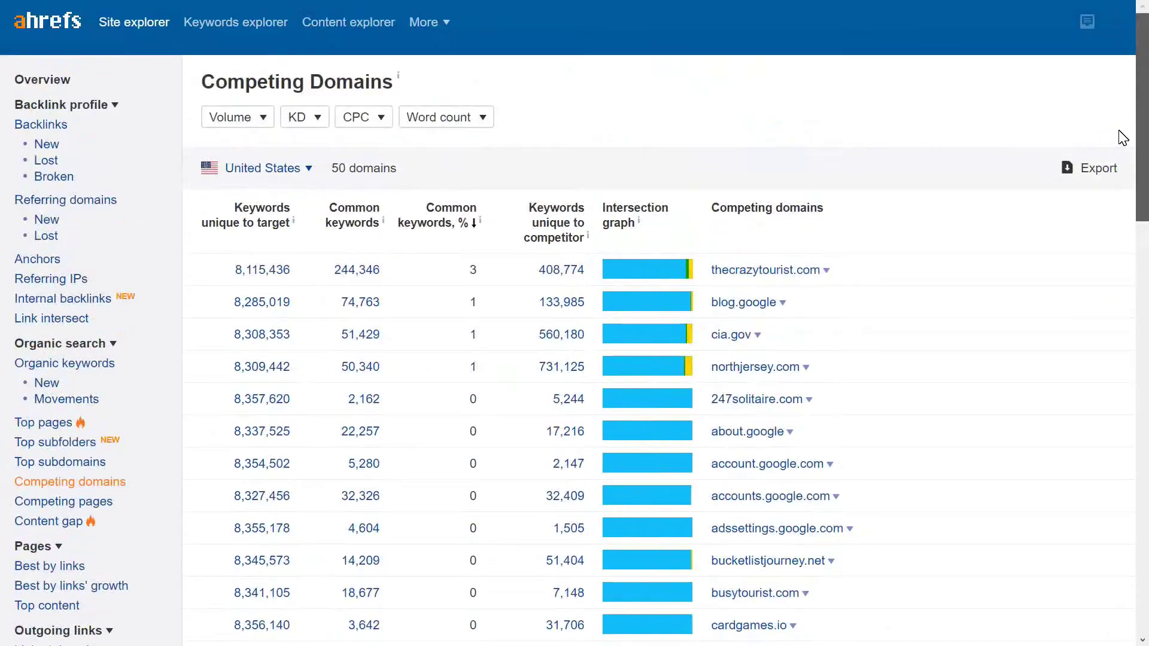
{"action": "left_click", "coordinate": [1091, 169]}
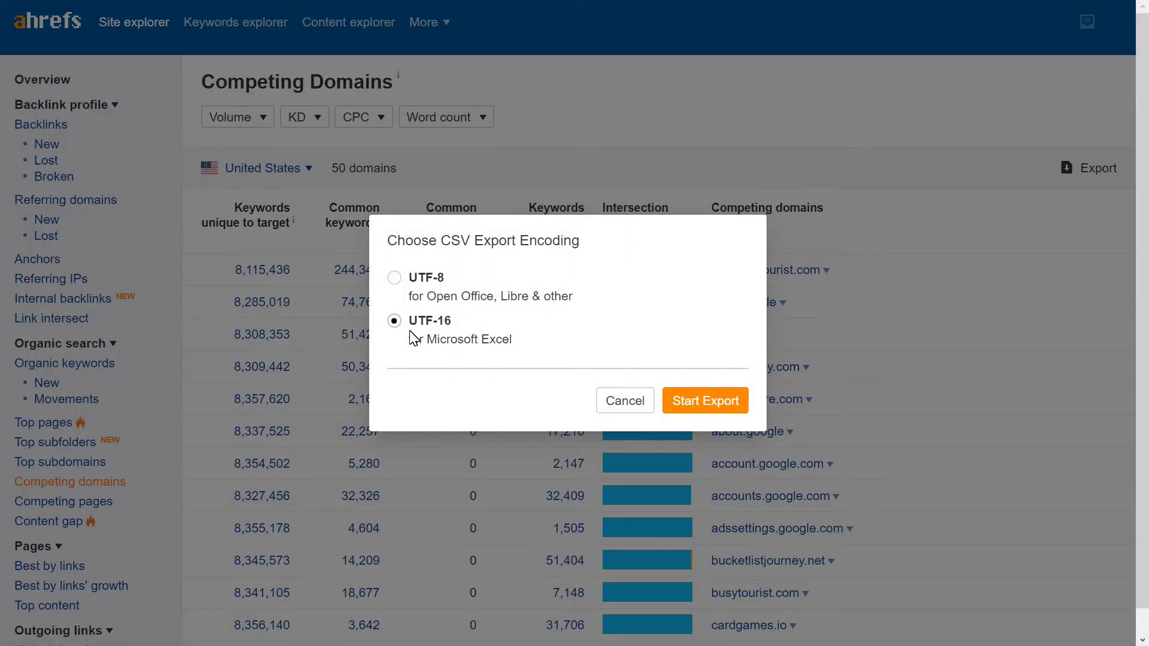
{"action": "left_click", "coordinate": [723, 405]}
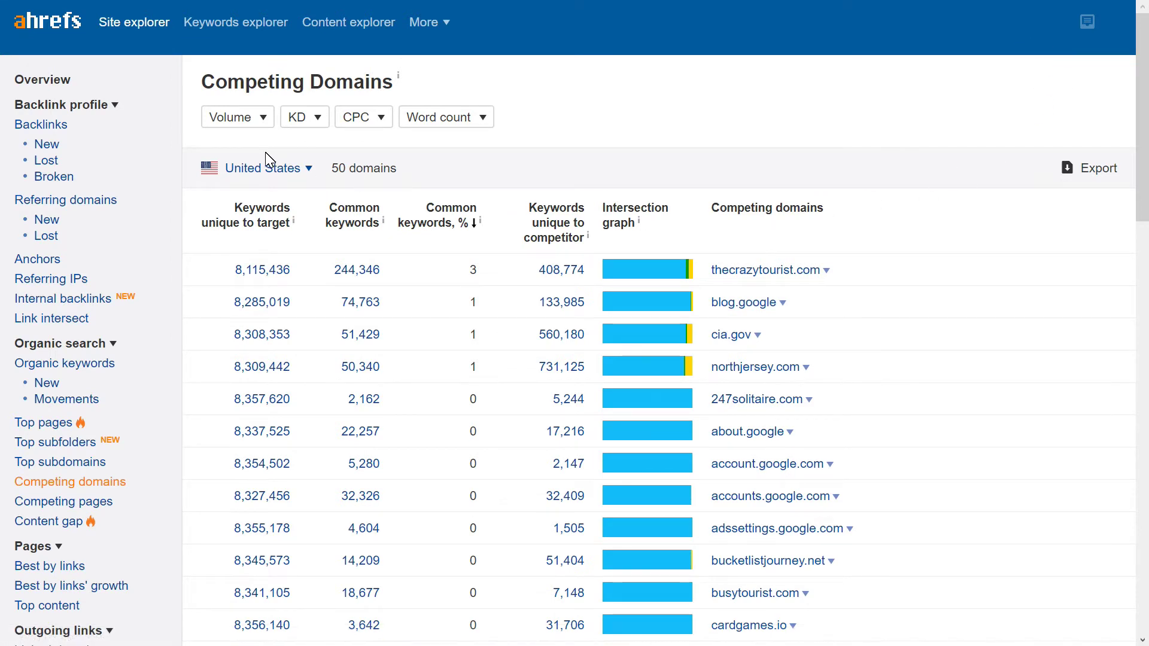
Switch the Competing Domains report's country to India
{"action": "left_click", "coordinate": [298, 169]}
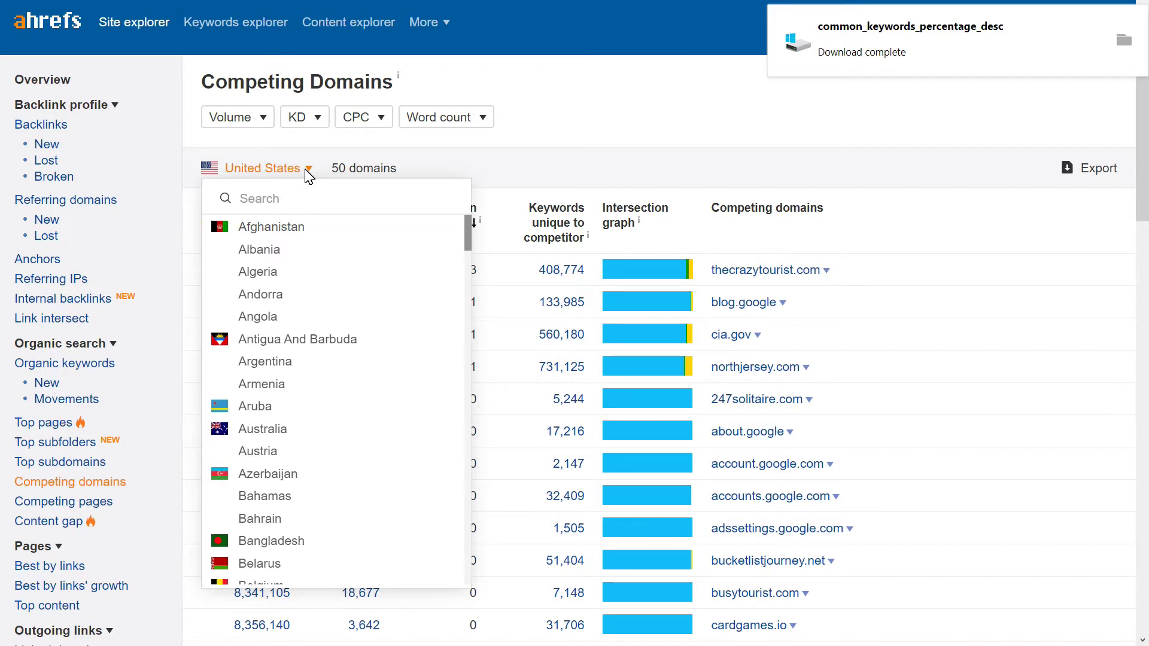
{"action": "left_click", "coordinate": [296, 203]}
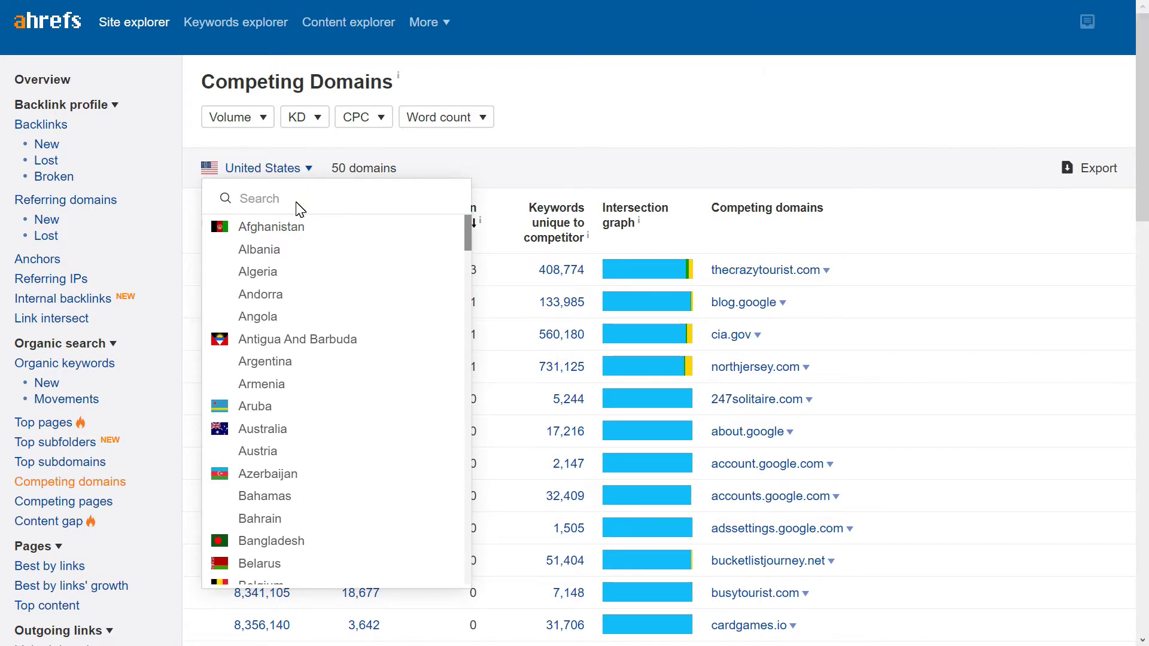
{"action": "type", "text": "india"}
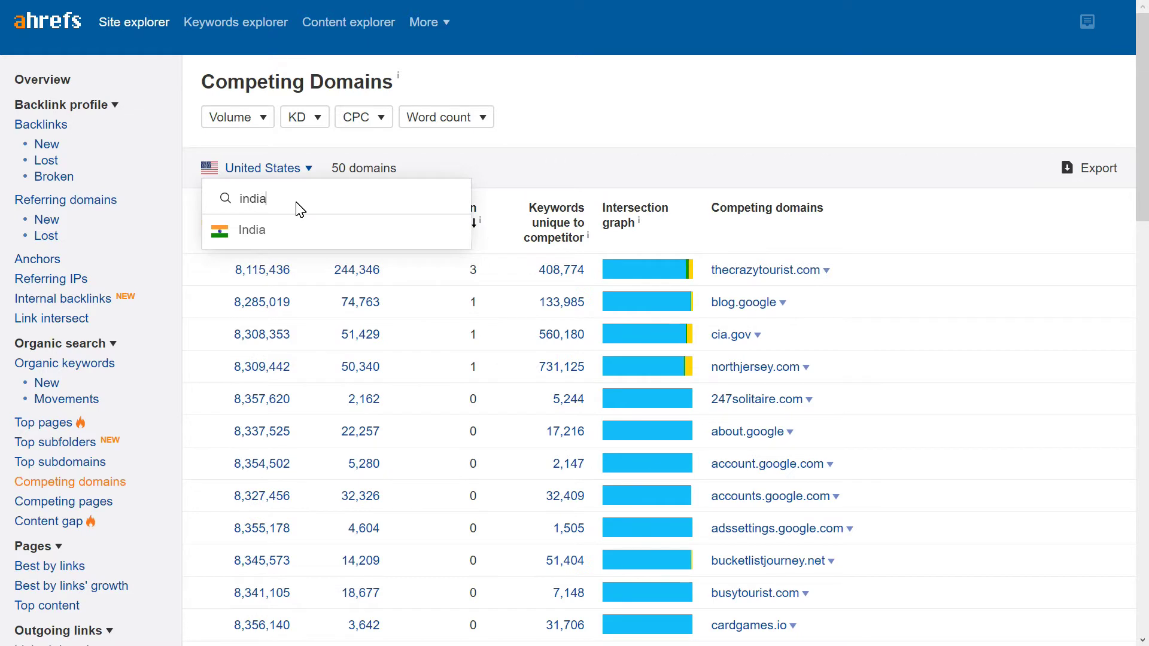
{"action": "left_click", "coordinate": [228, 232]}
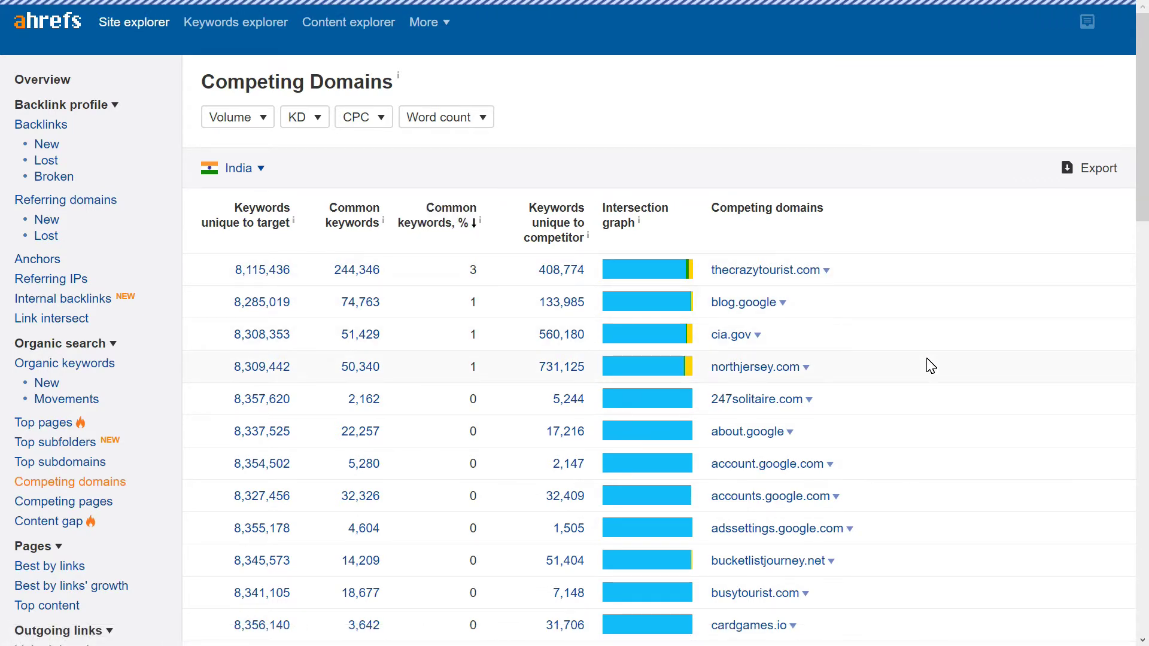
Review the Indian competing domains and export the list as a UTF-16 CSV for Microsoft Excel
{"action": "mouse_move", "coordinate": [586, 242]}
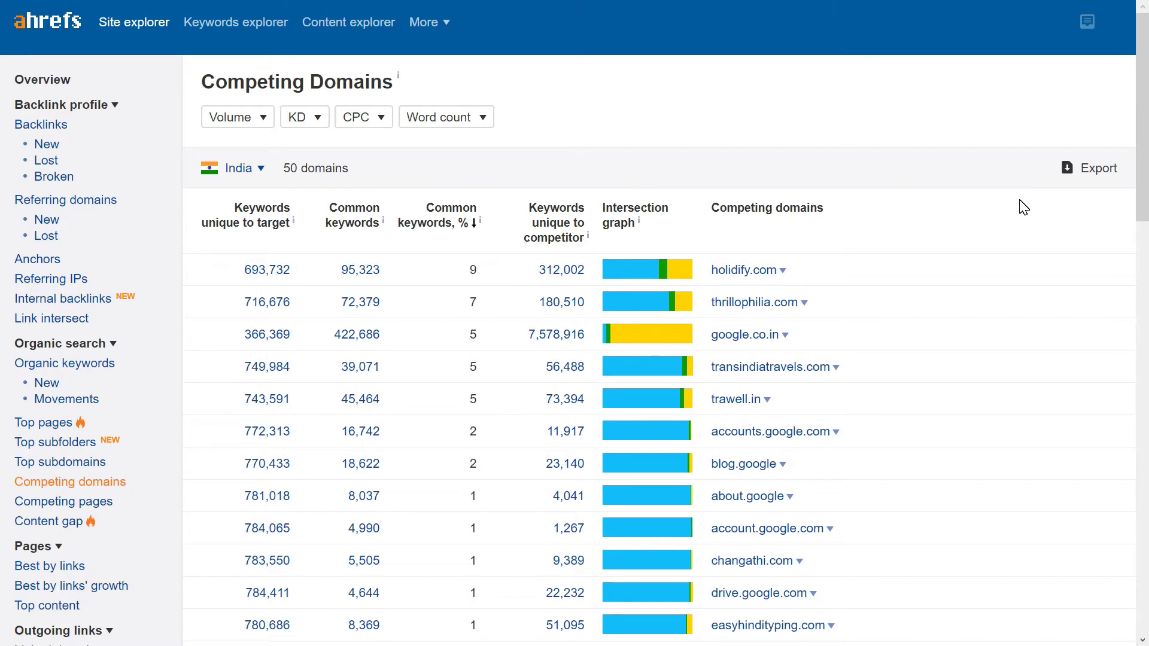
{"action": "scroll", "coordinate": [1023, 207], "scroll_direction": "down", "scroll_amount": 1}
{"action": "scroll", "coordinate": [1023, 207], "scroll_direction": "down", "scroll_amount": 1}
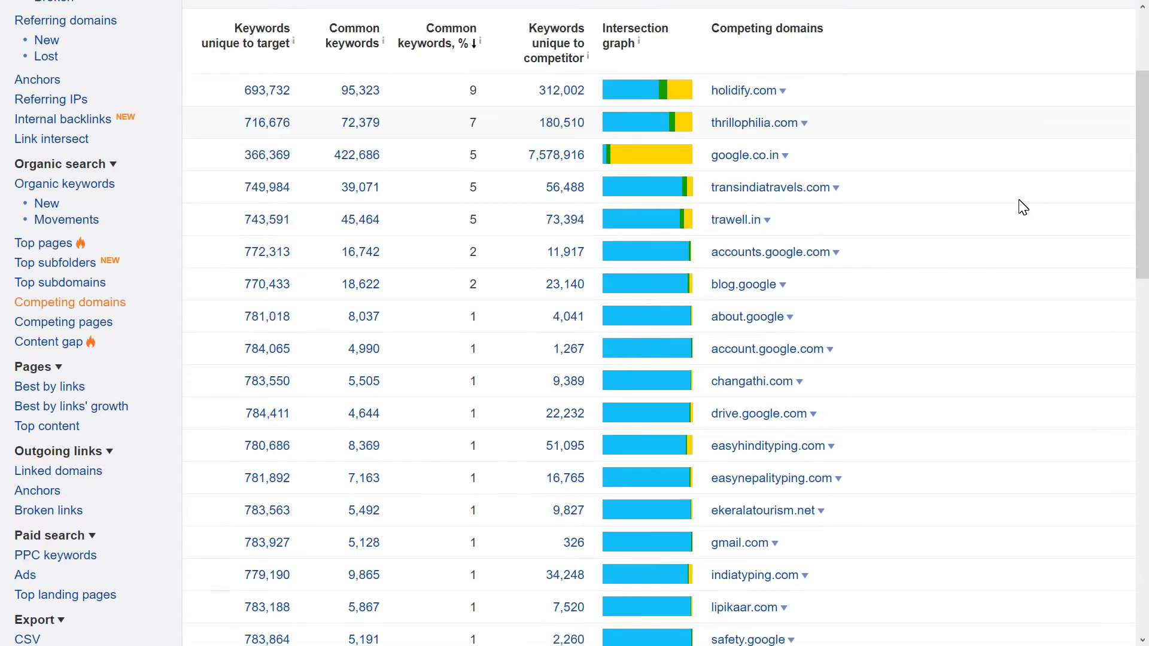
{"action": "scroll", "coordinate": [1023, 207], "scroll_direction": "up", "scroll_amount": 2}
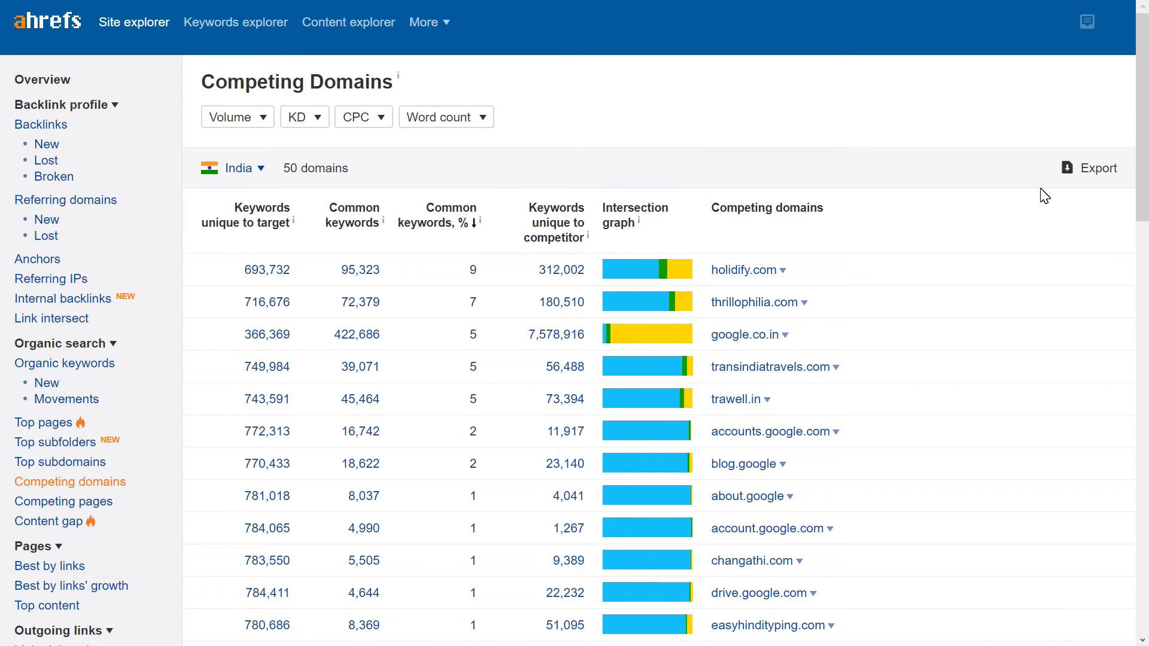
{"action": "left_click", "coordinate": [1098, 168]}
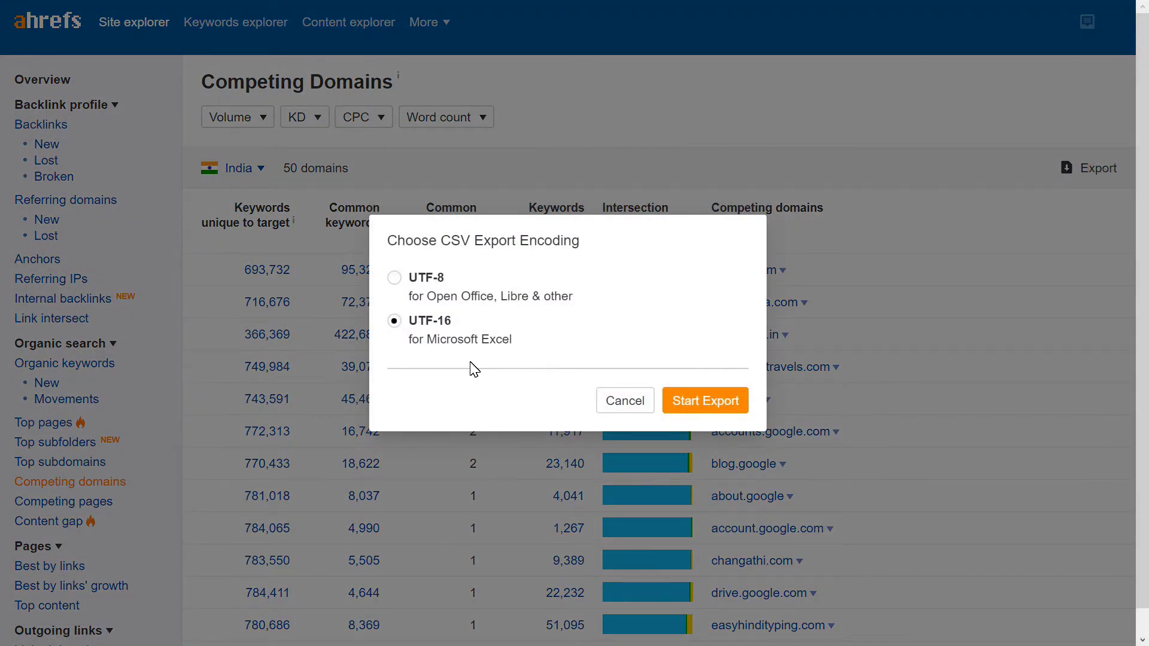
{"action": "left_click", "coordinate": [710, 401]}
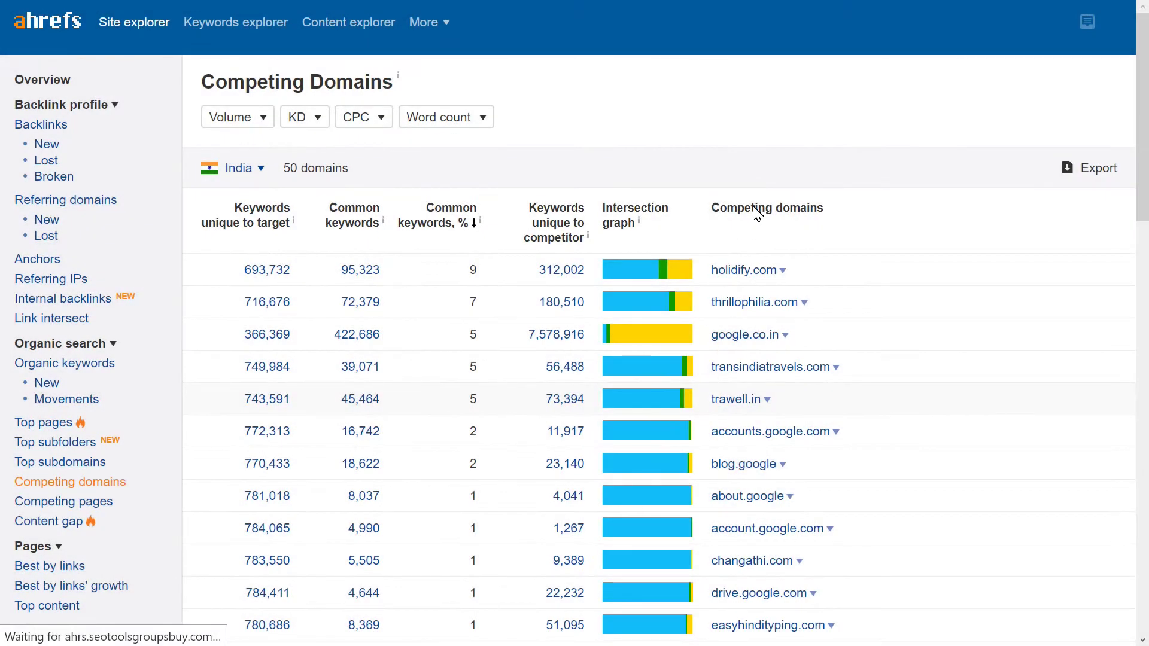
Switch the Competing Domains report's country to Australia
{"action": "left_click", "coordinate": [261, 170]}
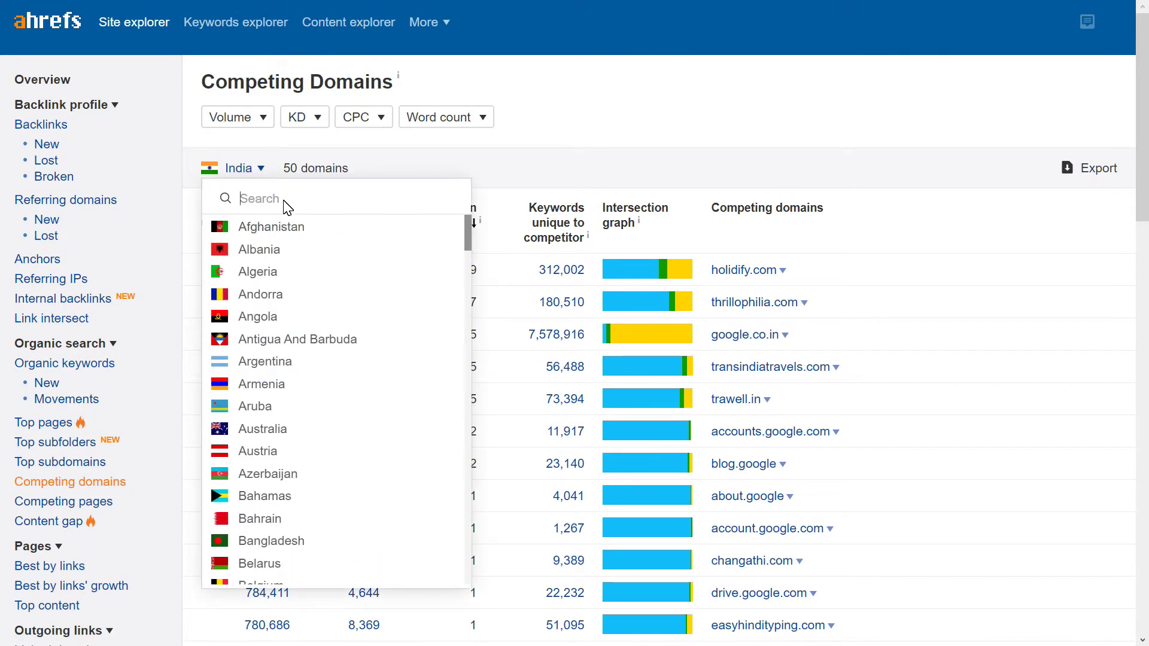
{"action": "type", "text": "aus"}
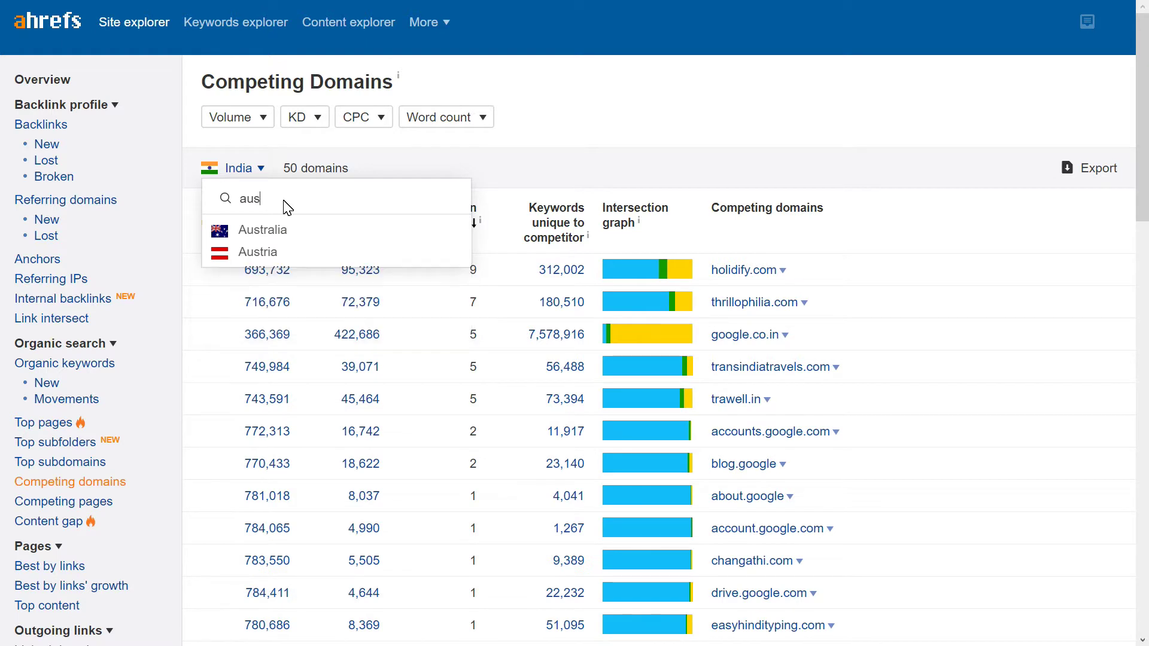
{"action": "left_click", "coordinate": [278, 239]}
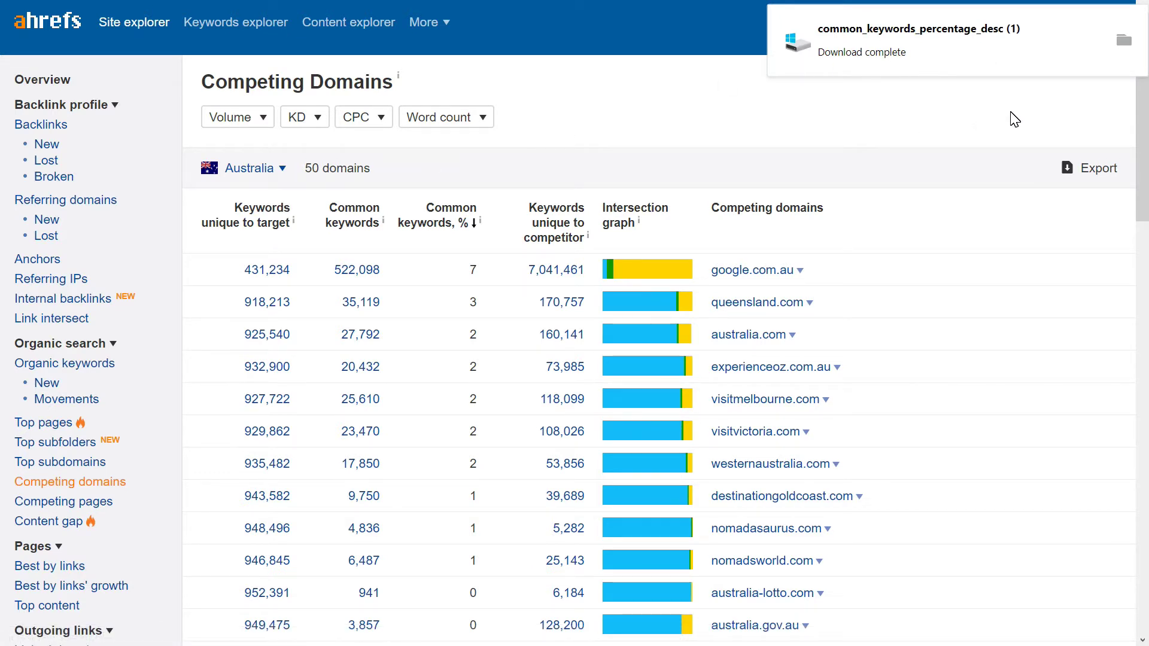
Export the Australian competing domains as a UTF-16 CSV and look through the list
{"action": "left_click", "coordinate": [1087, 169]}
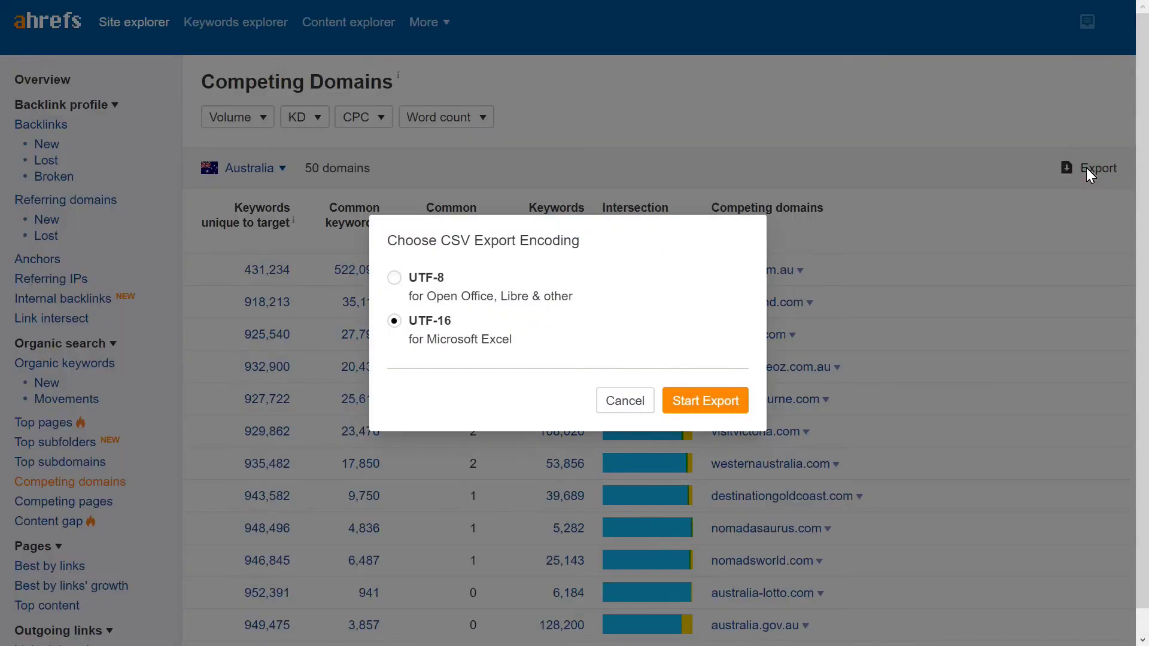
{"action": "left_click", "coordinate": [695, 402]}
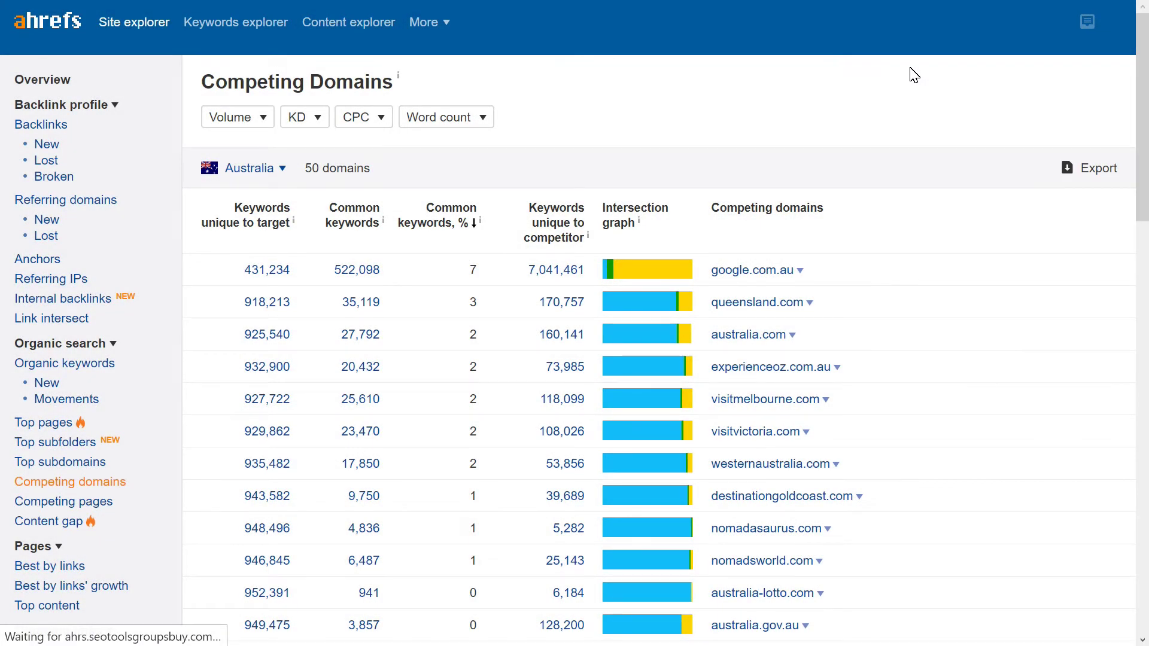
{"action": "scroll", "coordinate": [982, 329], "scroll_direction": "down", "scroll_amount": 5}
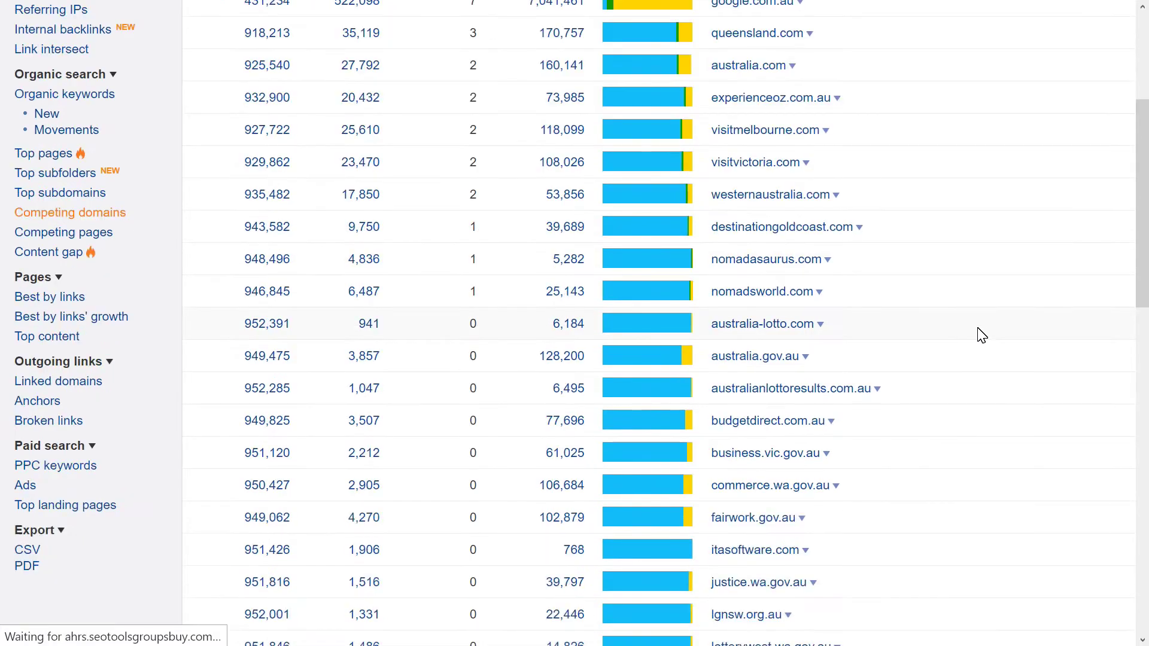
{"action": "scroll", "coordinate": [982, 335], "scroll_direction": "down", "scroll_amount": 3}
{"action": "scroll", "coordinate": [982, 335], "scroll_direction": "up", "scroll_amount": 8}
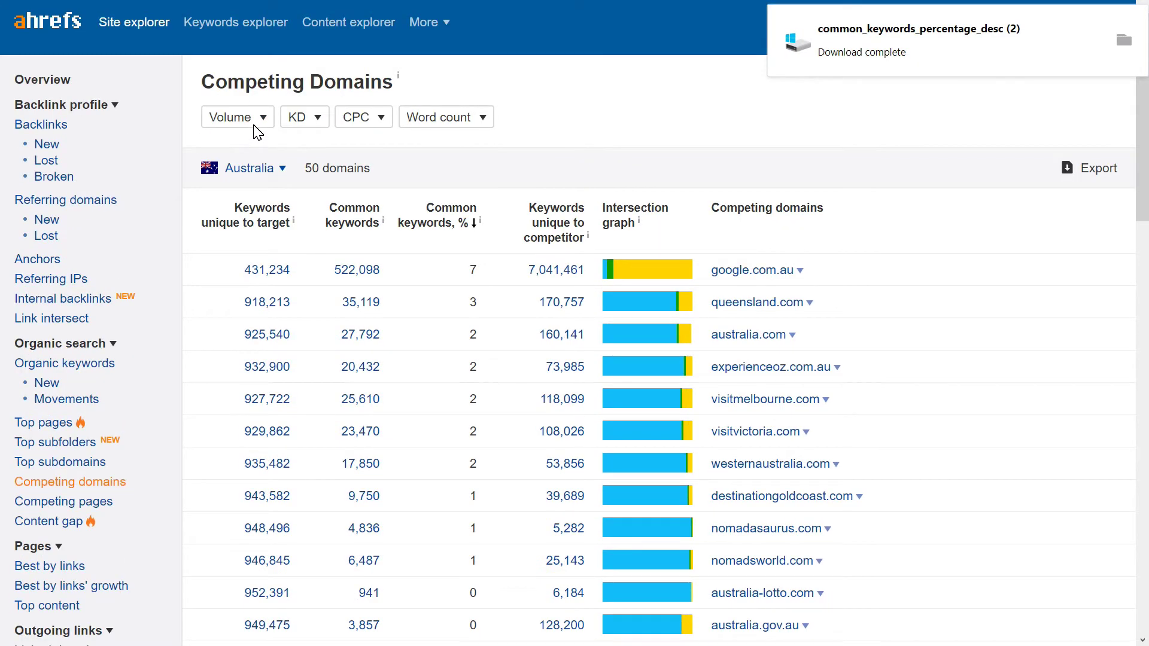
Switch the Competing Domains report's country to United Kingdom
{"action": "left_click", "coordinate": [258, 167]}
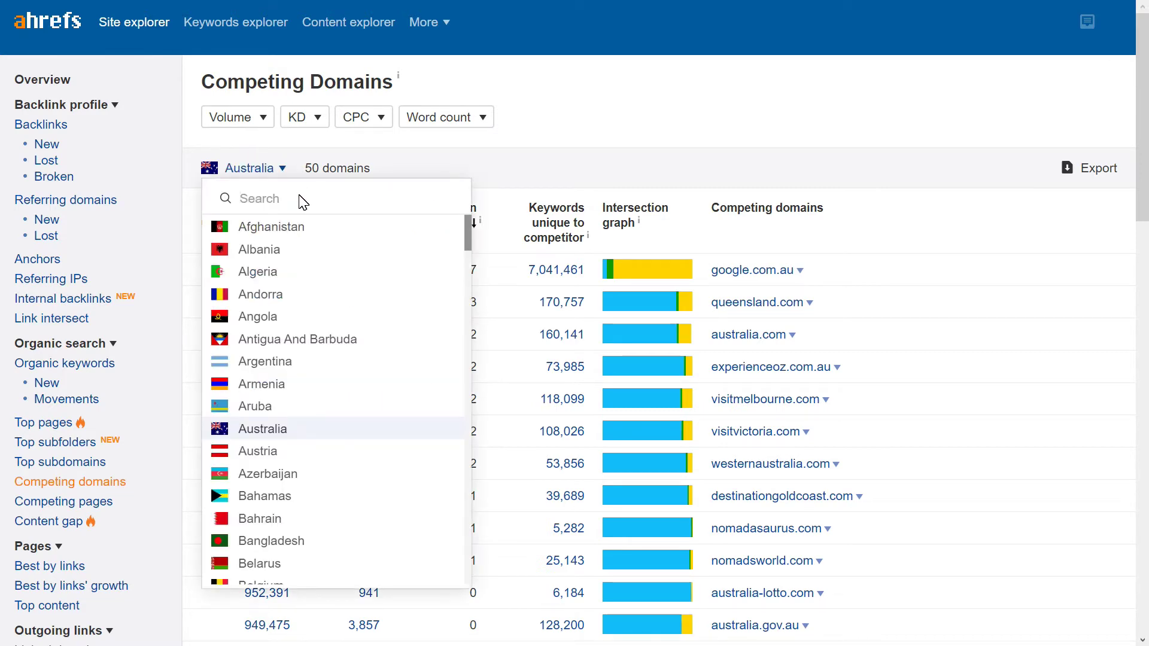
{"action": "type", "text": "uni"}
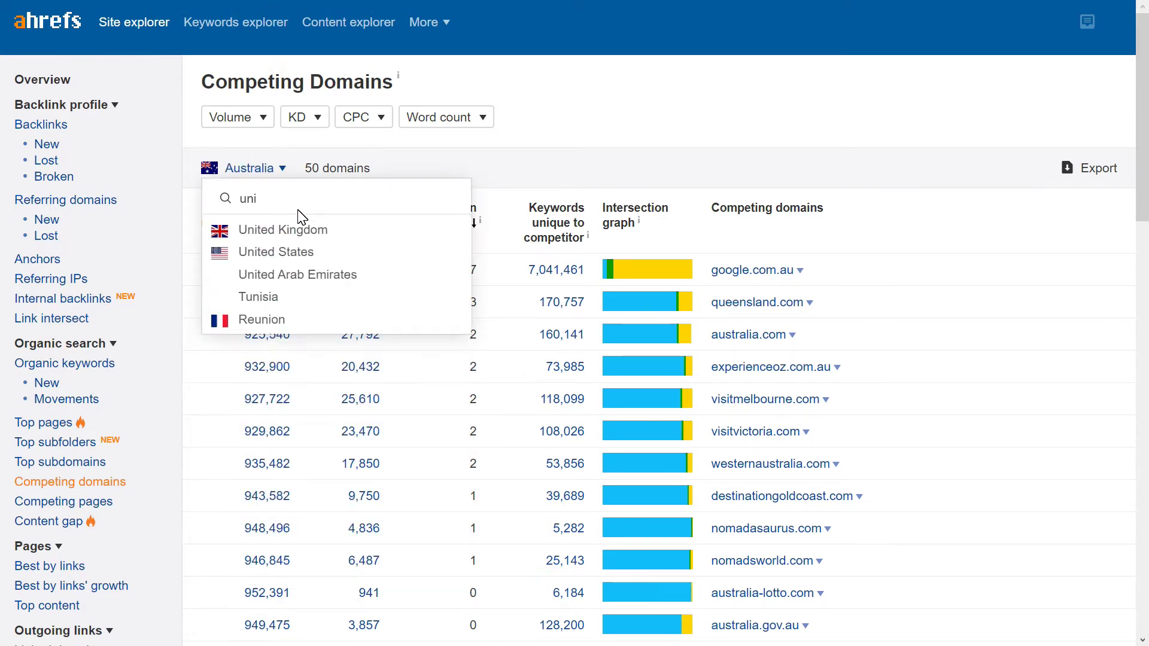
{"action": "left_click", "coordinate": [293, 231]}
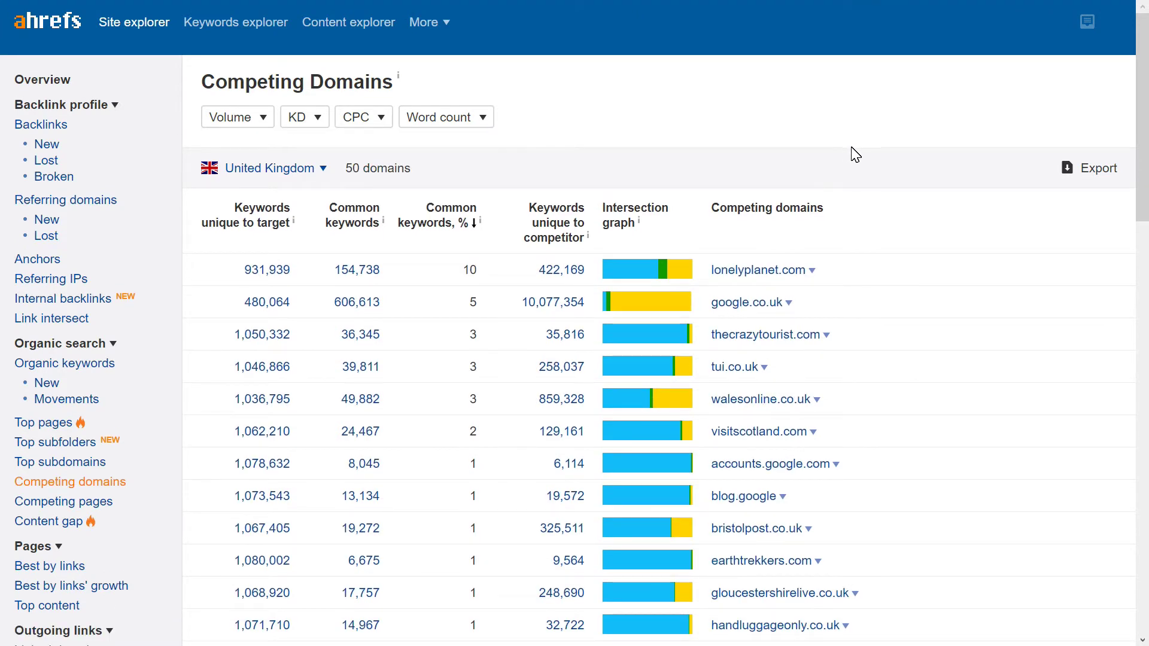
Export the United Kingdom competing domains as a CSV and look through the list
{"action": "left_click", "coordinate": [1099, 170]}
{"action": "left_click", "coordinate": [715, 407]}
{"action": "scroll", "coordinate": [503, 288], "scroll_direction": "down", "scroll_amount": 2}
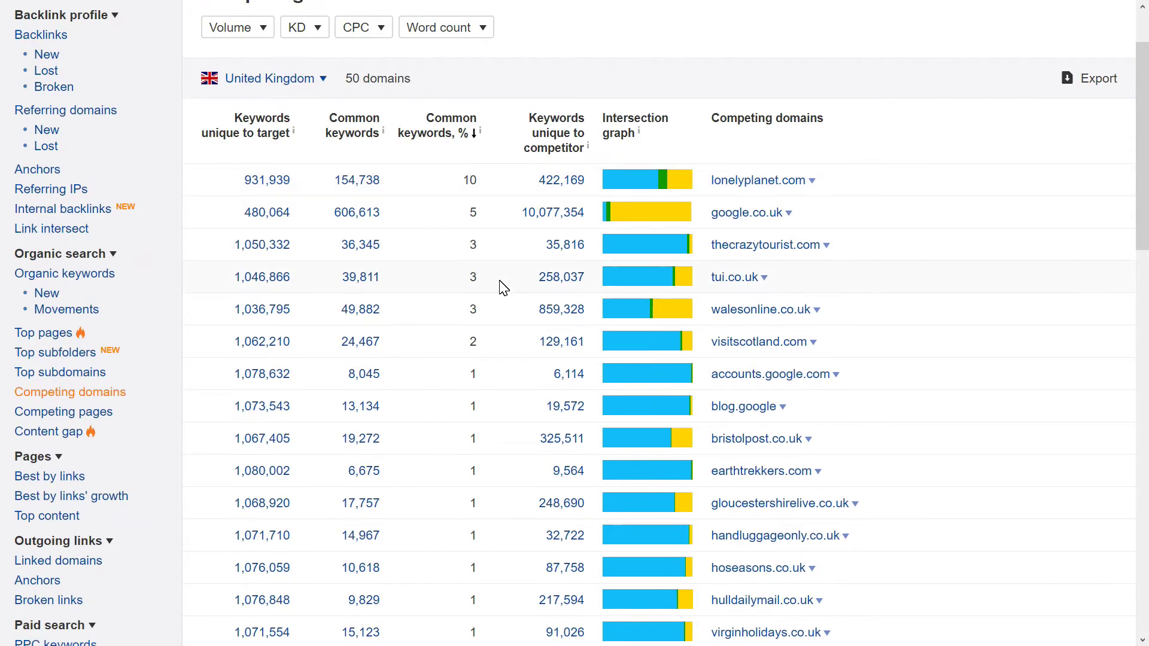
{"action": "scroll", "coordinate": [503, 288], "scroll_direction": "down", "scroll_amount": 2}
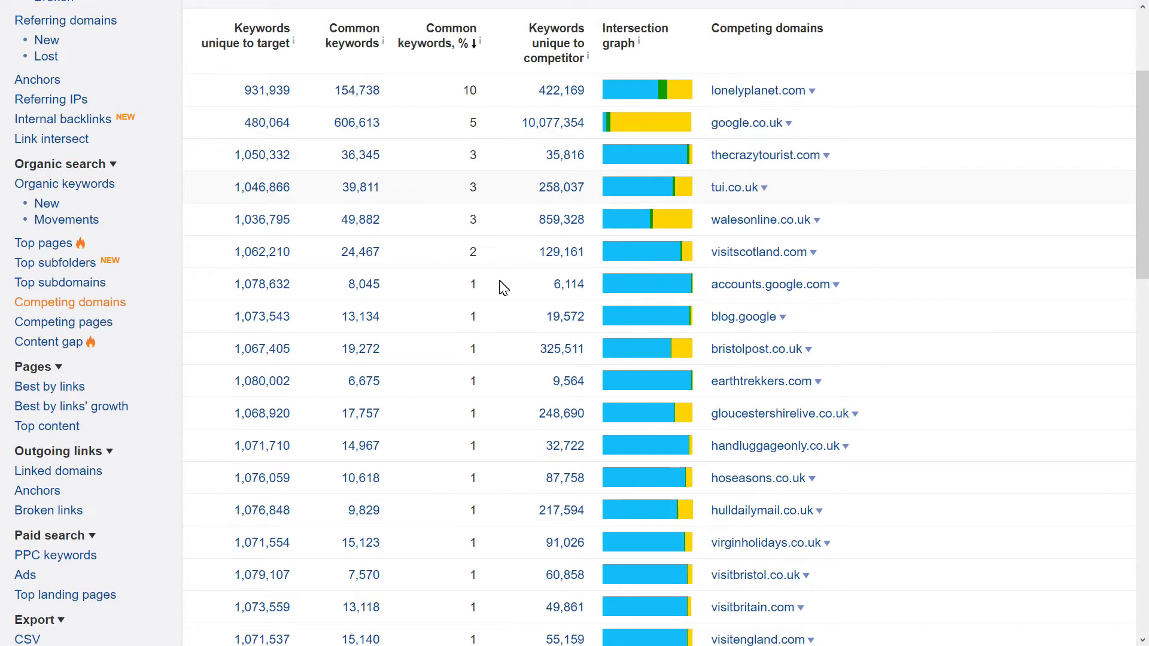
{"action": "scroll", "coordinate": [503, 289], "scroll_direction": "down", "scroll_amount": 2}
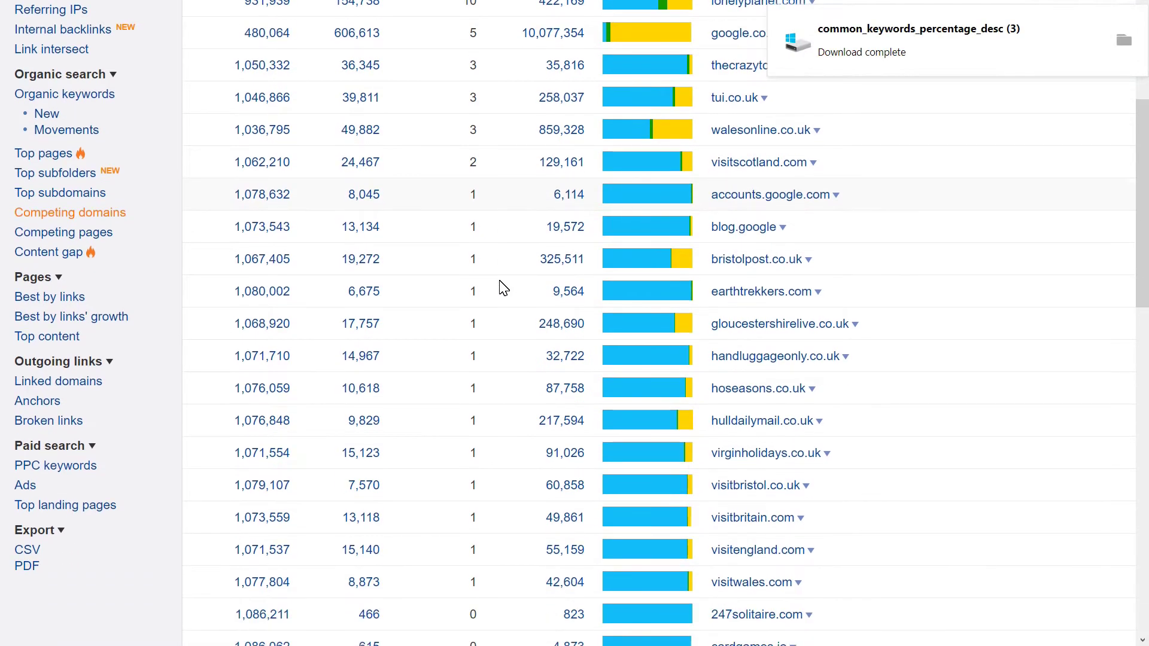
{"action": "scroll", "coordinate": [995, 175], "scroll_direction": "down", "scroll_amount": 2}
{"action": "scroll", "coordinate": [995, 174], "scroll_direction": "up", "scroll_amount": 8}
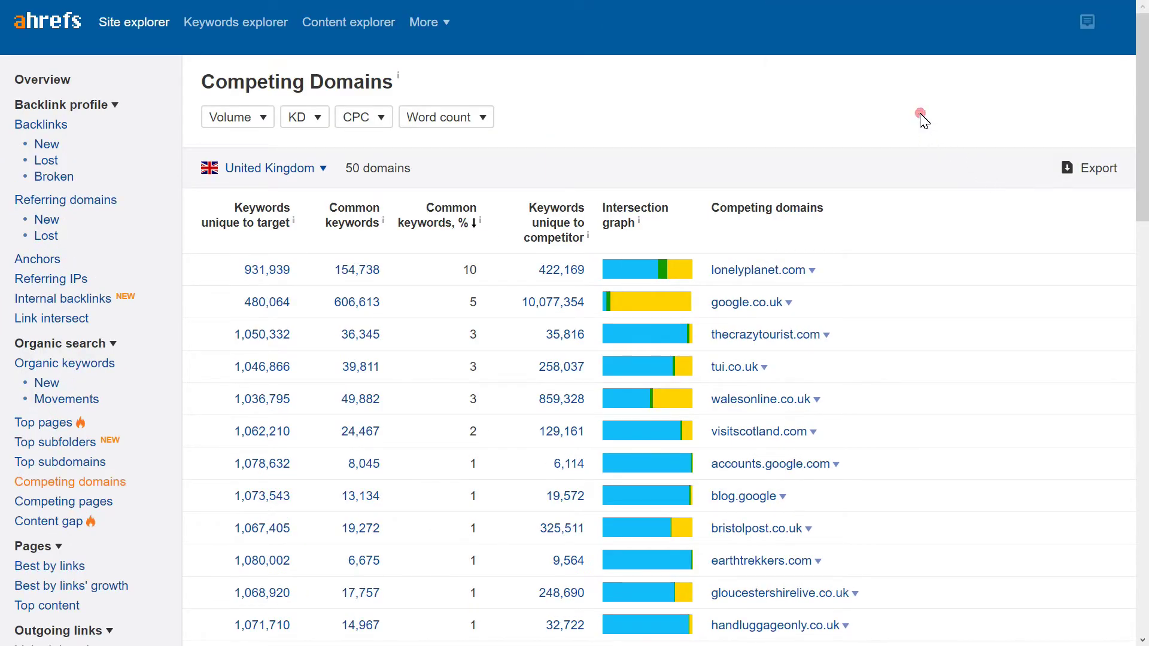
Open the Competing Pages report for google.com
{"action": "scroll", "coordinate": [840, 155], "scroll_direction": "down", "scroll_amount": 6}
{"action": "scroll", "coordinate": [821, 177], "scroll_direction": "down", "scroll_amount": 2}
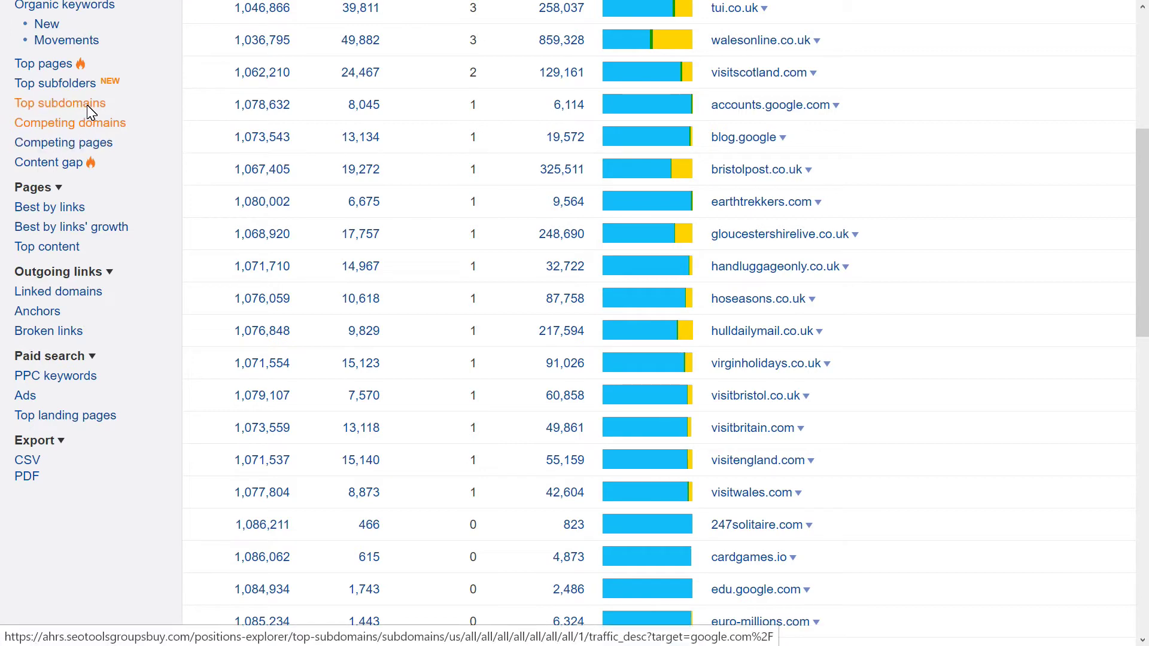
{"action": "scroll", "coordinate": [111, 131], "scroll_direction": "up", "scroll_amount": 2}
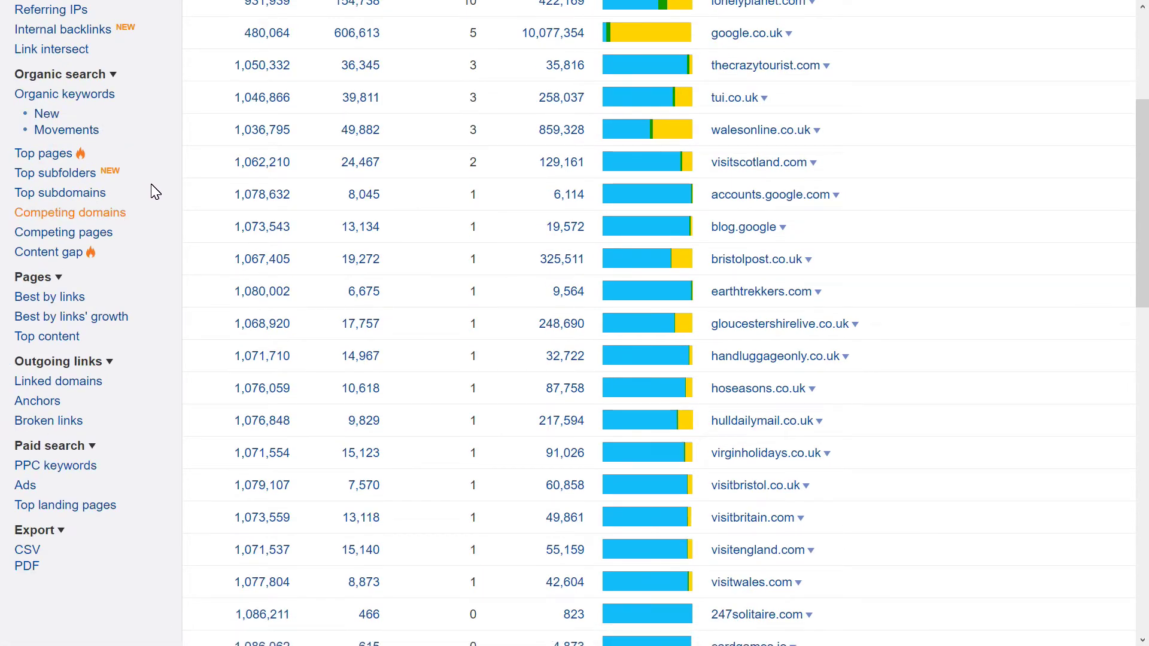
{"action": "left_click", "coordinate": [81, 238]}
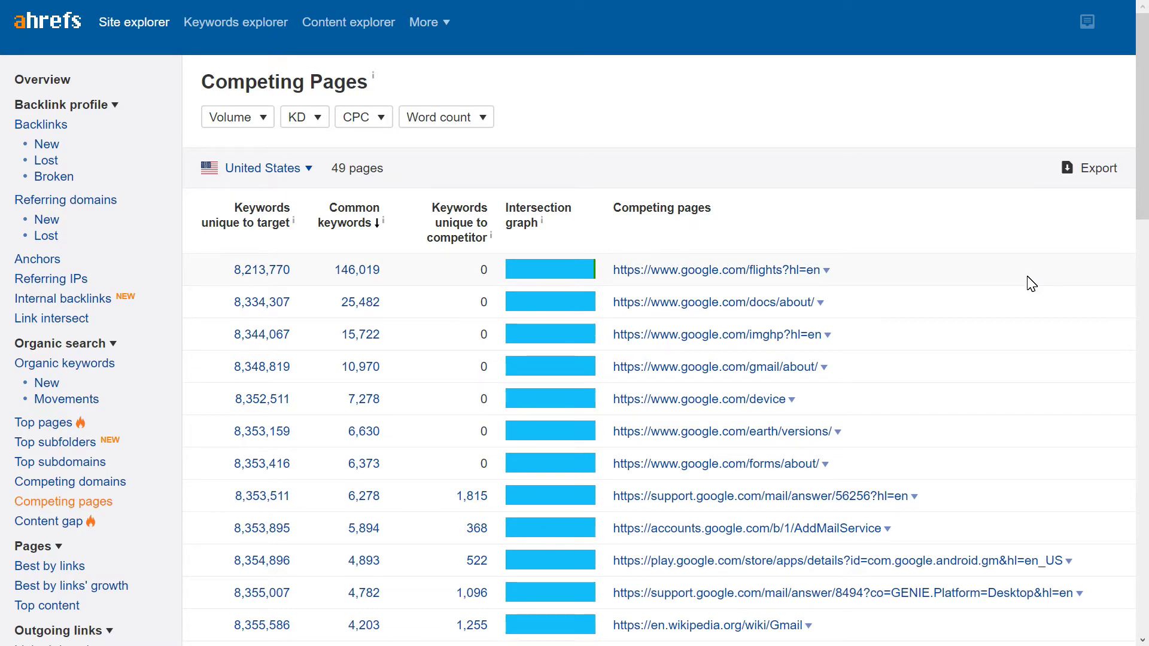
Review the United States competing pages and export the list as a UTF-16 CSV for Microsoft Excel
{"action": "scroll", "coordinate": [1027, 276], "scroll_direction": "down", "scroll_amount": 5}
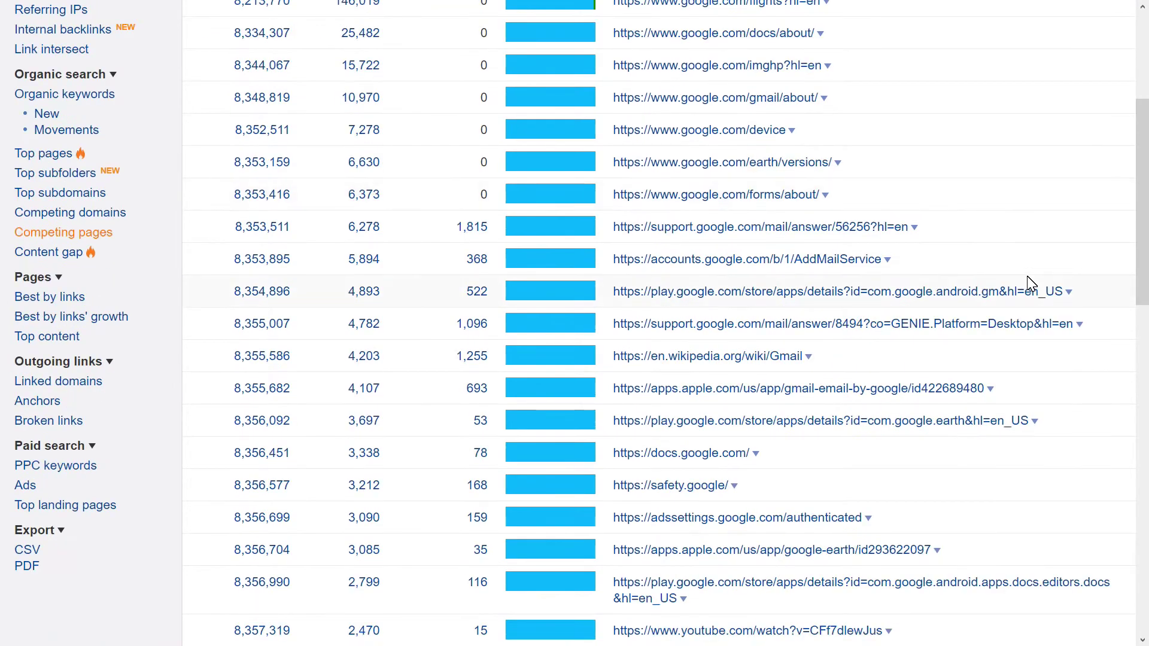
{"action": "scroll", "coordinate": [1029, 281], "scroll_direction": "up", "scroll_amount": 5}
{"action": "left_click", "coordinate": [1087, 169]}
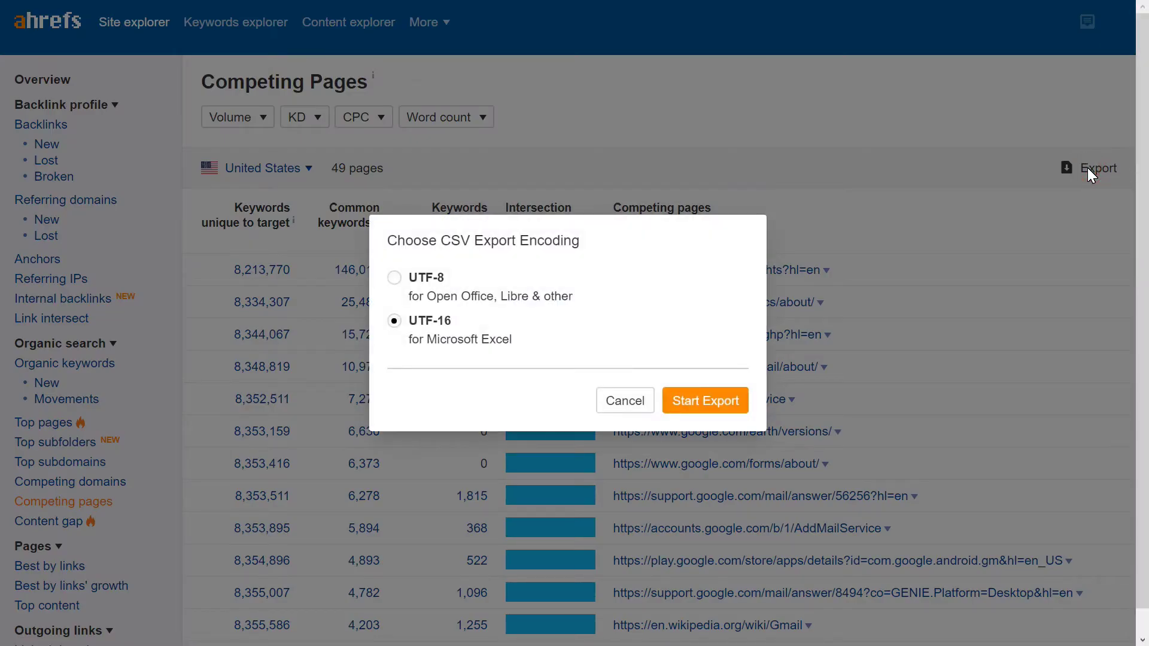
{"action": "left_click", "coordinate": [704, 402]}
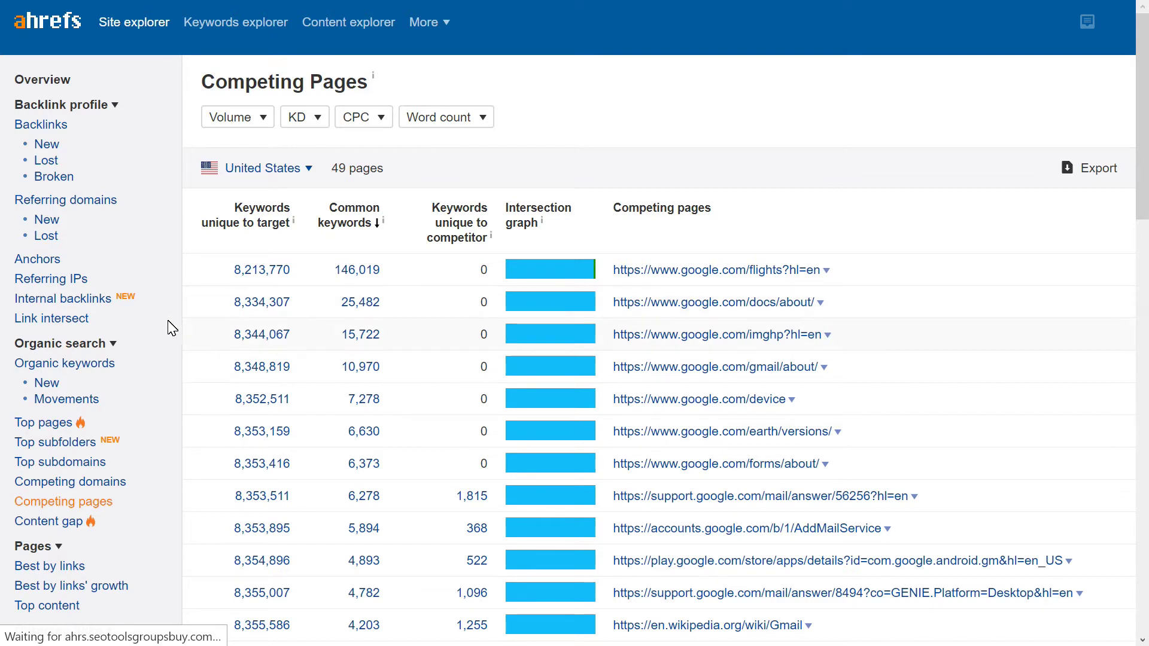
Generate a PDF export of google.com with all reports included and no e-mail notification
{"action": "scroll", "coordinate": [114, 395], "scroll_direction": "down", "scroll_amount": 3}
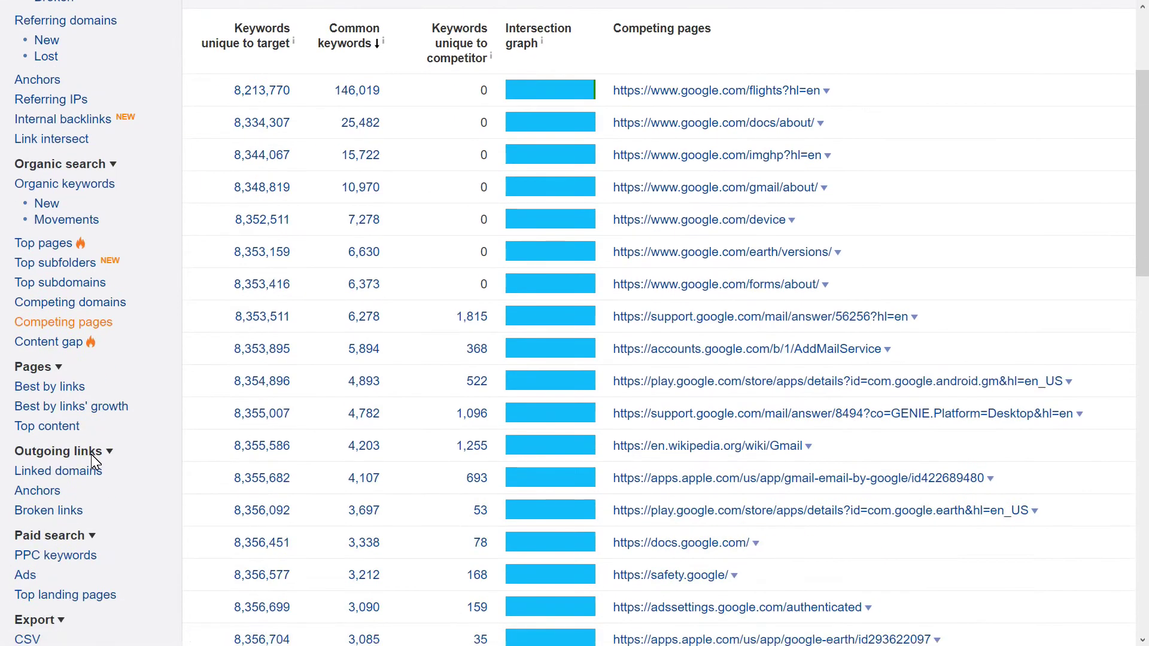
{"action": "scroll", "coordinate": [99, 461], "scroll_direction": "down", "scroll_amount": 2}
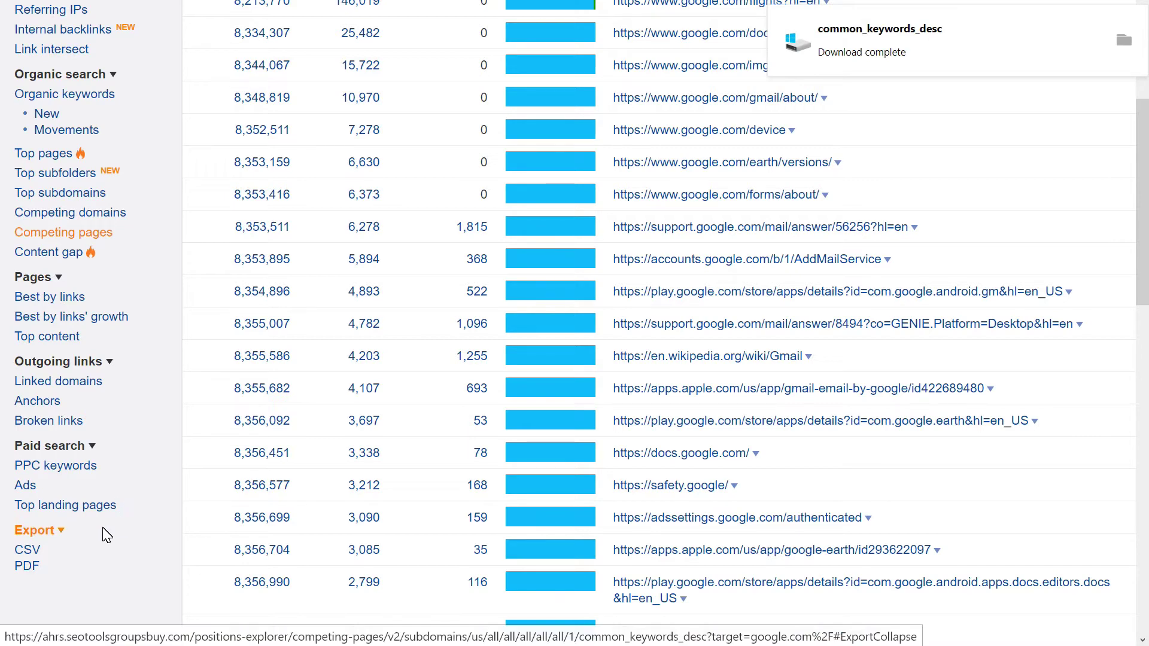
{"action": "left_click", "coordinate": [27, 567]}
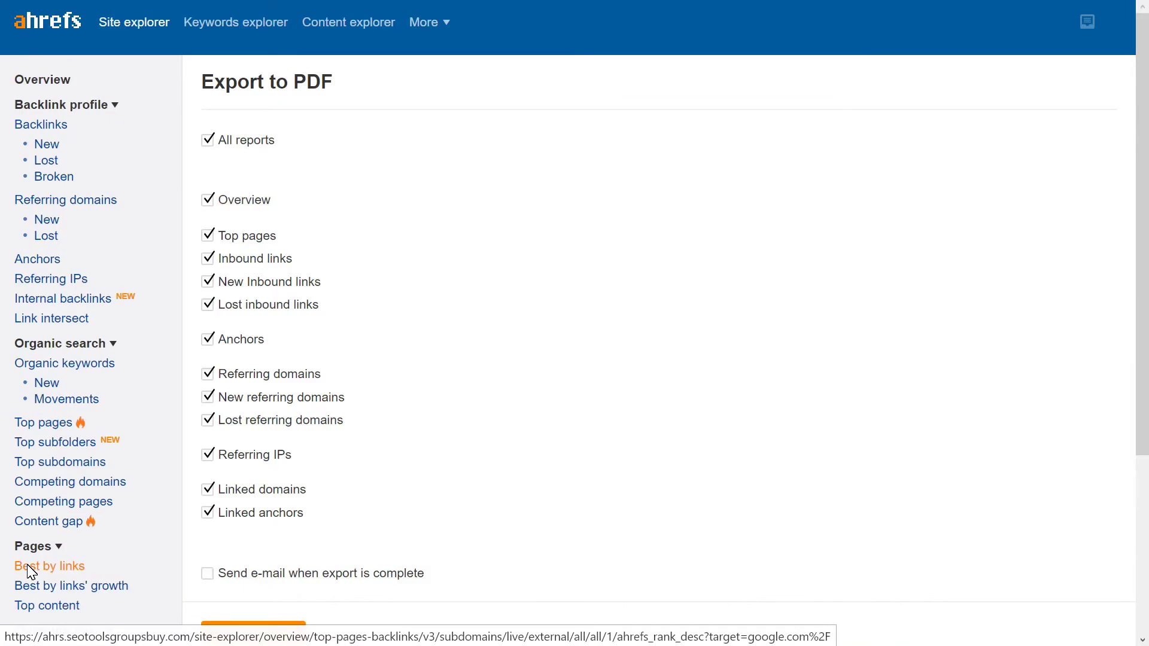
{"action": "scroll", "coordinate": [257, 339], "scroll_direction": "down", "scroll_amount": 2}
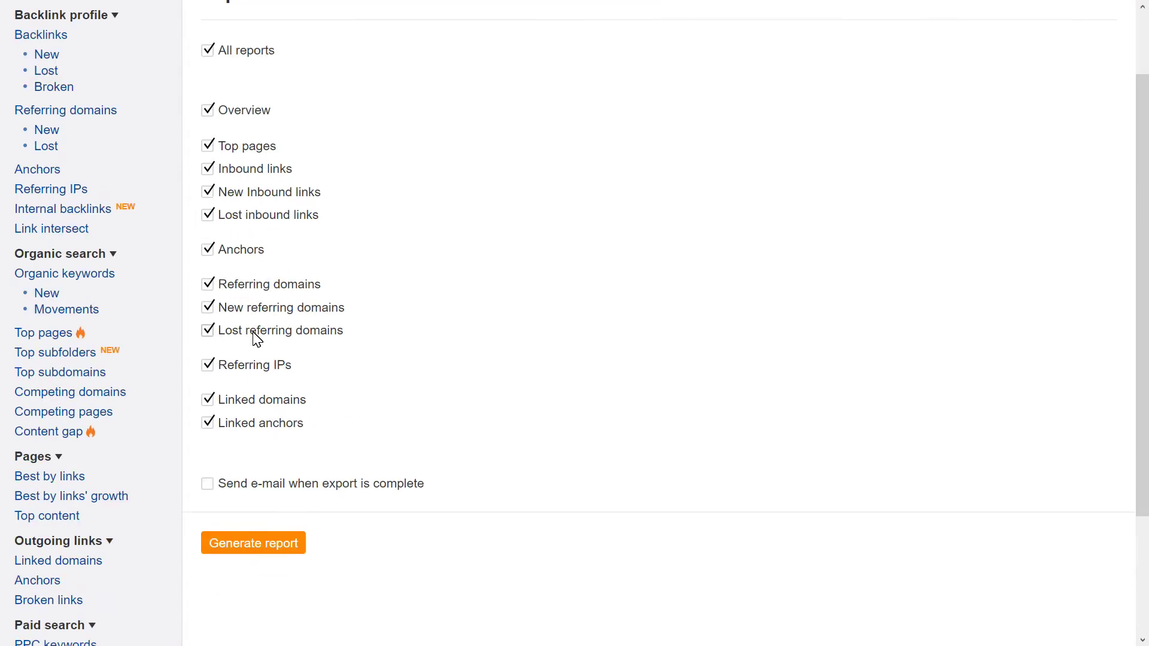
{"action": "scroll", "coordinate": [239, 419], "scroll_direction": "down", "scroll_amount": 2}
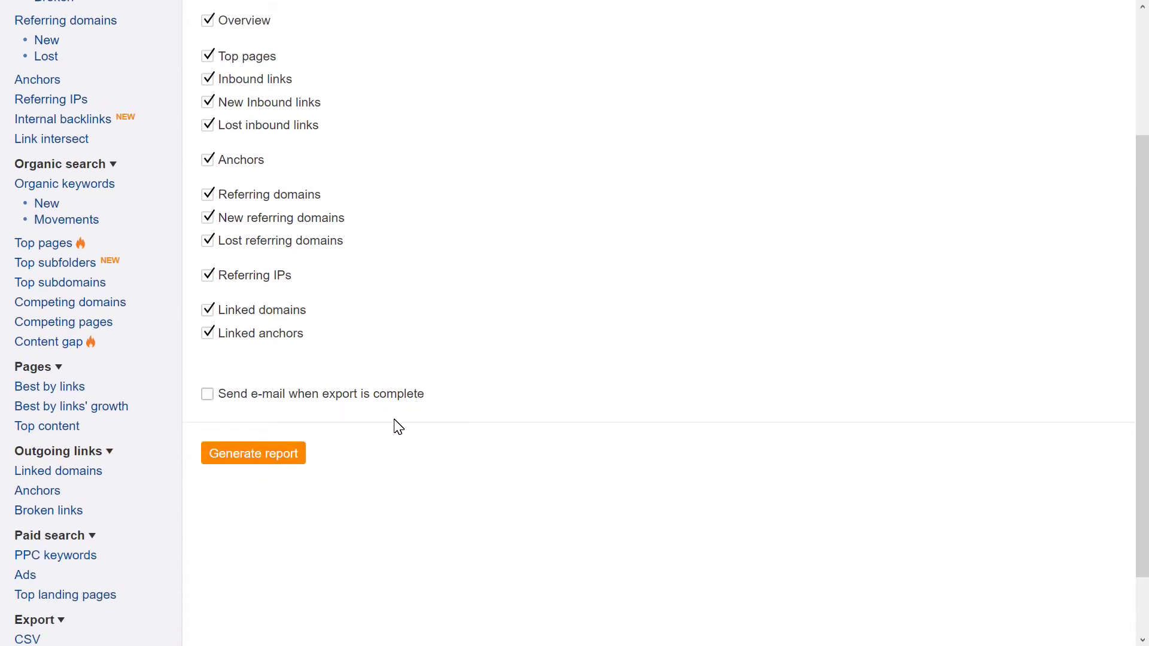
{"action": "left_click", "coordinate": [240, 456]}
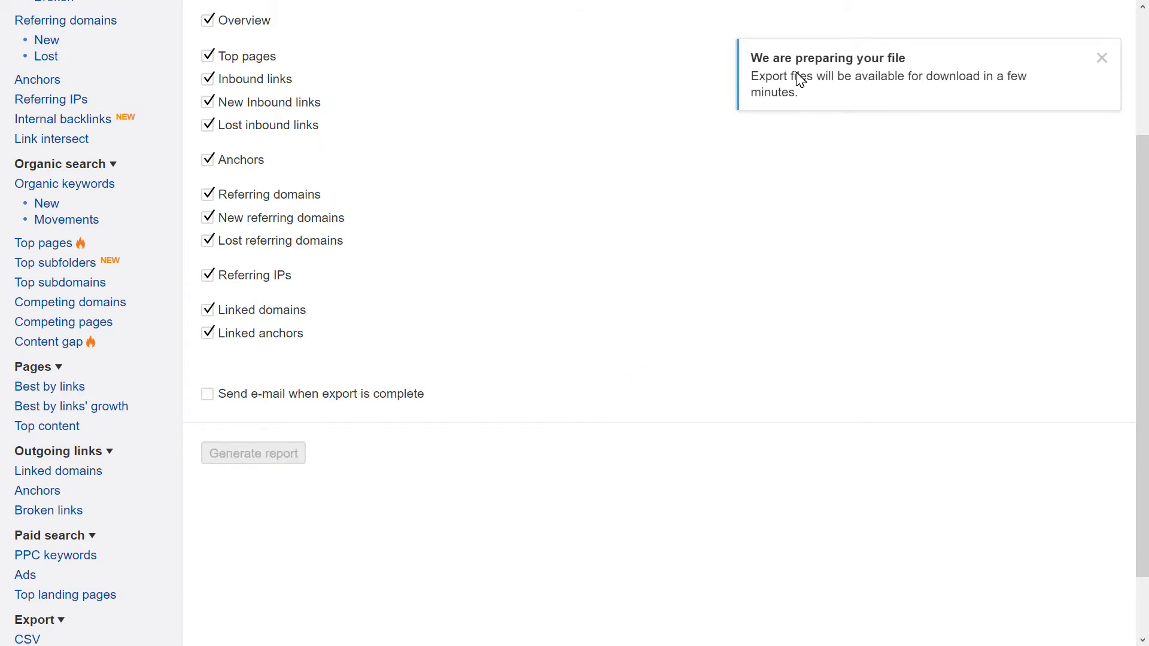
Check the exported files list for the processing status of the google.com PDF
{"action": "scroll", "coordinate": [799, 113], "scroll_direction": "up", "scroll_amount": 3}
{"action": "scroll", "coordinate": [800, 124], "scroll_direction": "down", "scroll_amount": 4}
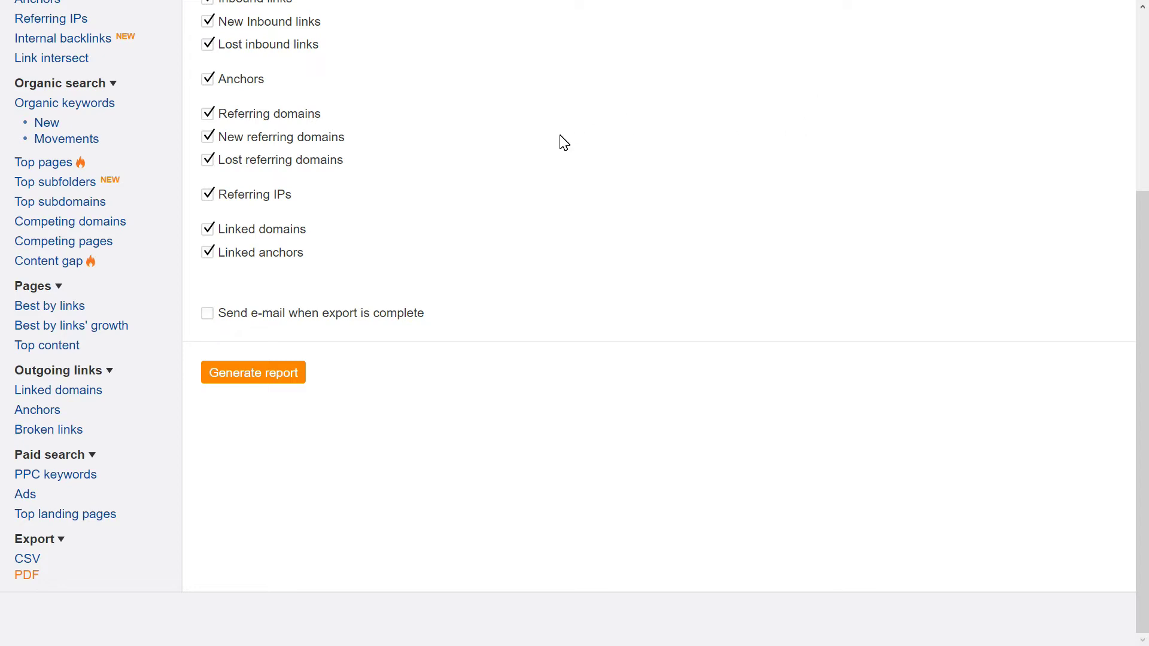
{"action": "scroll", "coordinate": [564, 144], "scroll_direction": "up", "scroll_amount": 3}
{"action": "scroll", "coordinate": [563, 144], "scroll_direction": "up", "scroll_amount": 1}
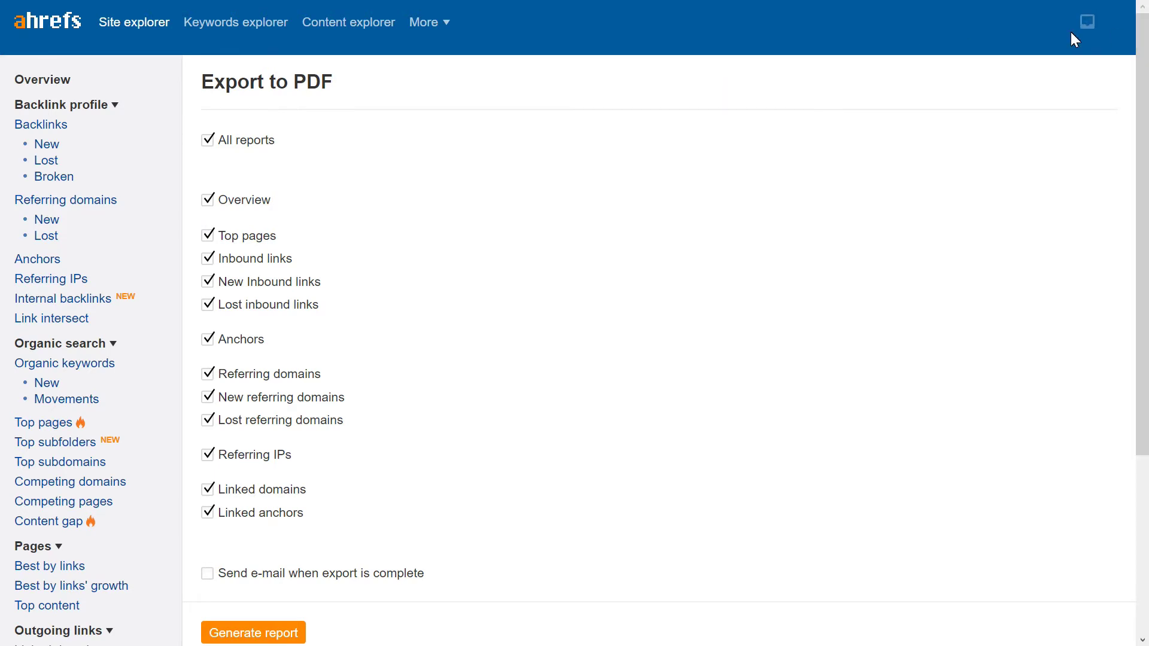
{"action": "left_click", "coordinate": [1089, 21]}
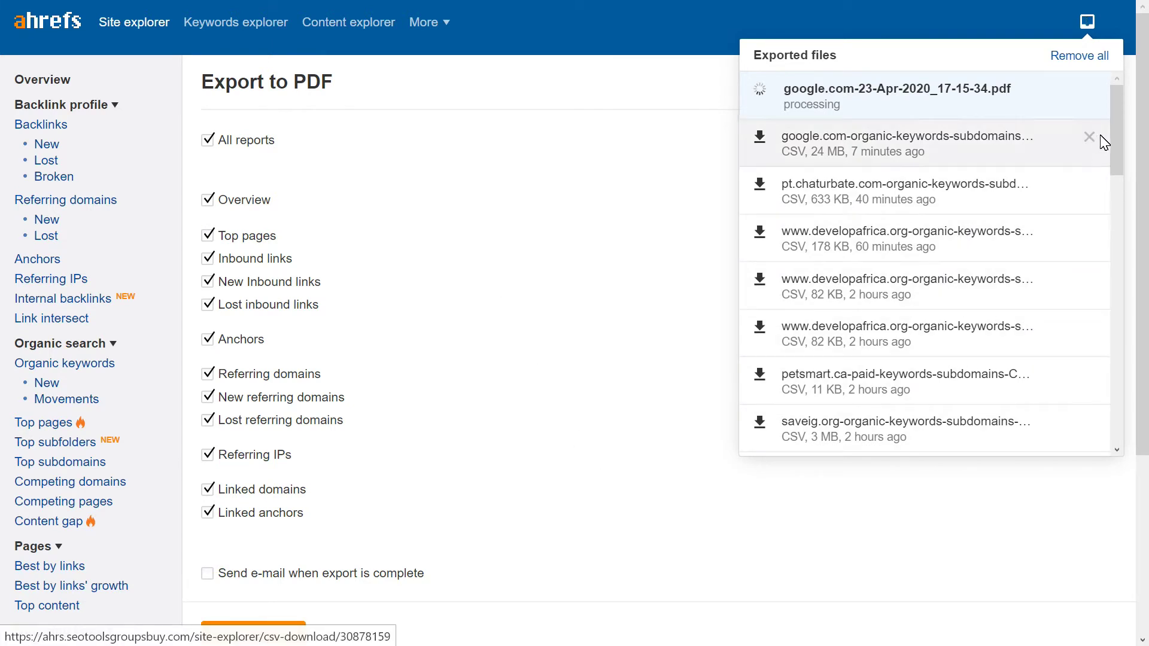
{"action": "left_click", "coordinate": [563, 17]}
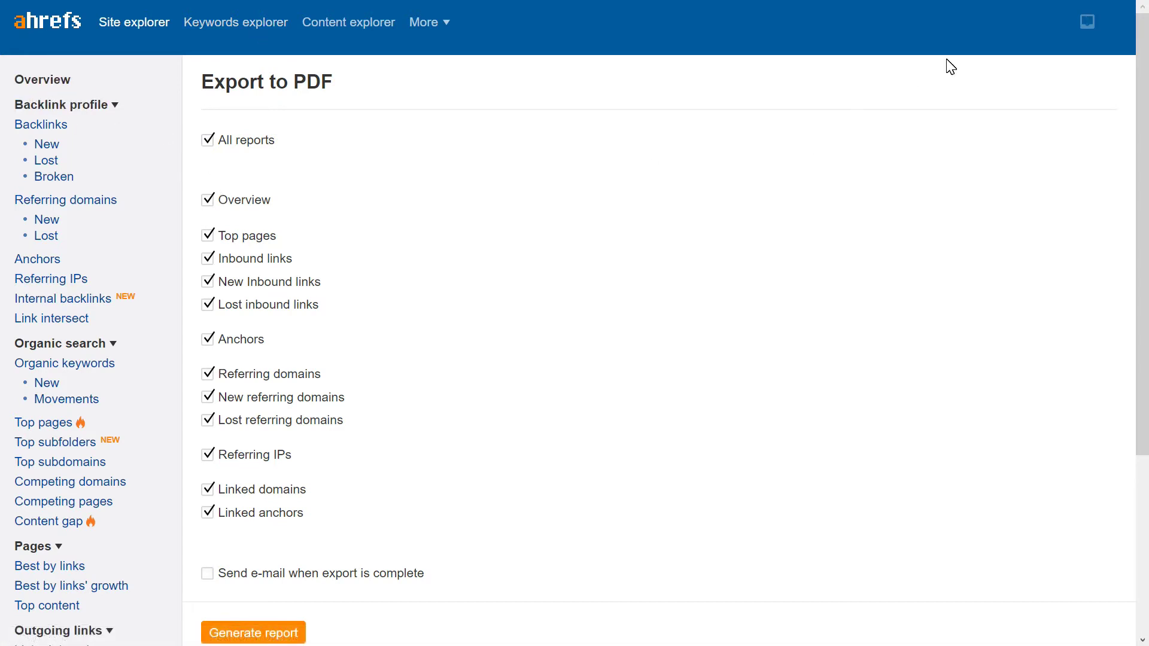
{"action": "left_click", "coordinate": [1085, 24]}
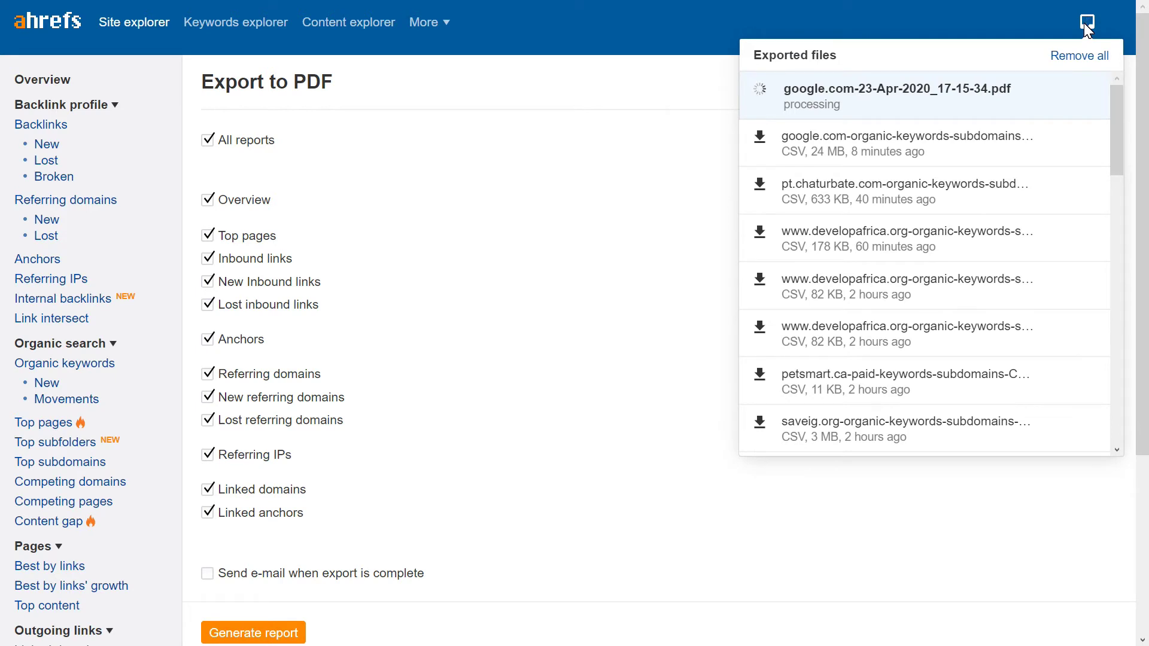
{"action": "left_click", "coordinate": [569, 164]}
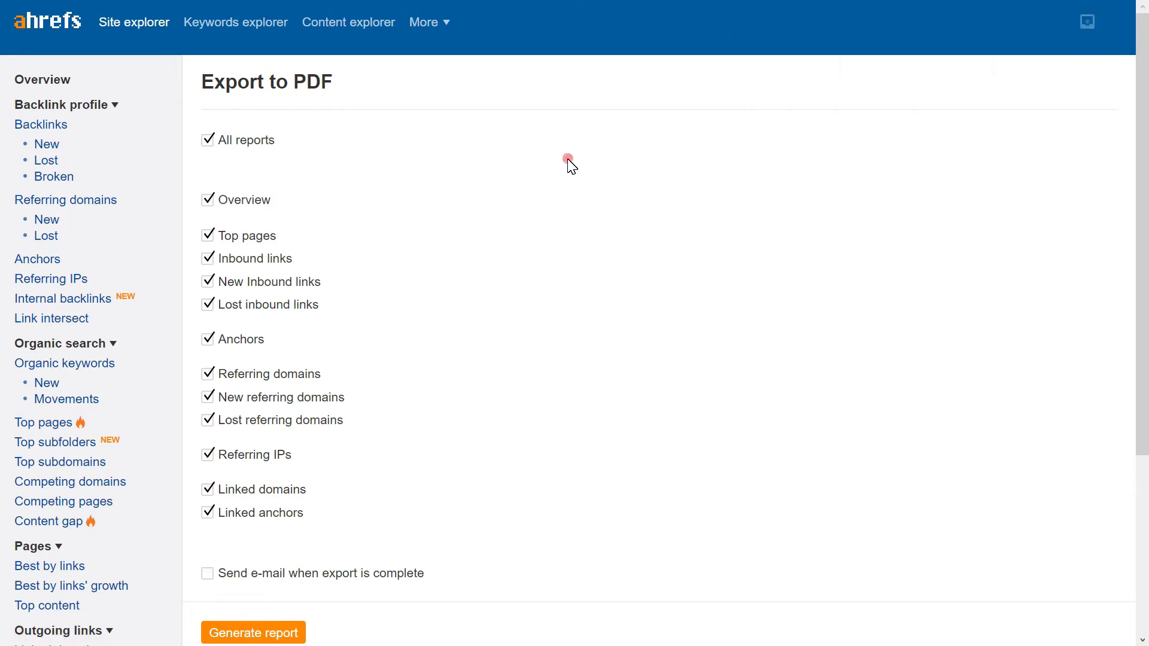
Open Content Explorer and examine its topic search field and the available search scopes
{"action": "left_click", "coordinate": [336, 25]}
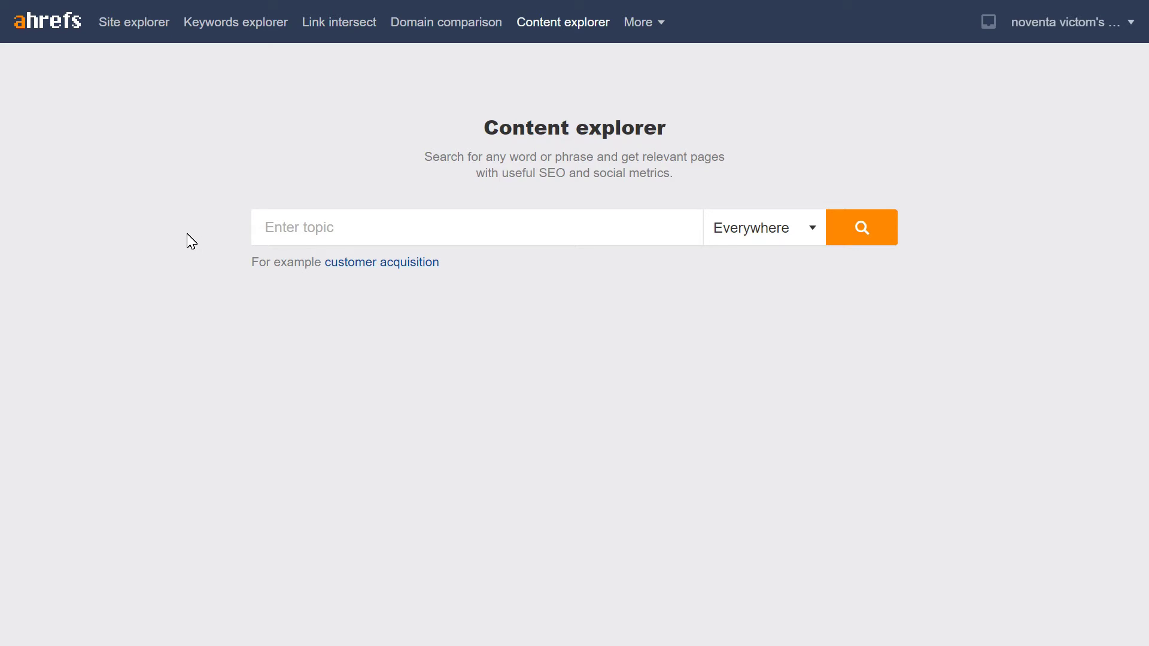
{"action": "left_click", "coordinate": [491, 128]}
{"action": "left_click_drag", "start_coordinate": [497, 128], "coordinate": [670, 144]}
{"action": "left_click", "coordinate": [549, 255]}
{"action": "left_click", "coordinate": [789, 233]}
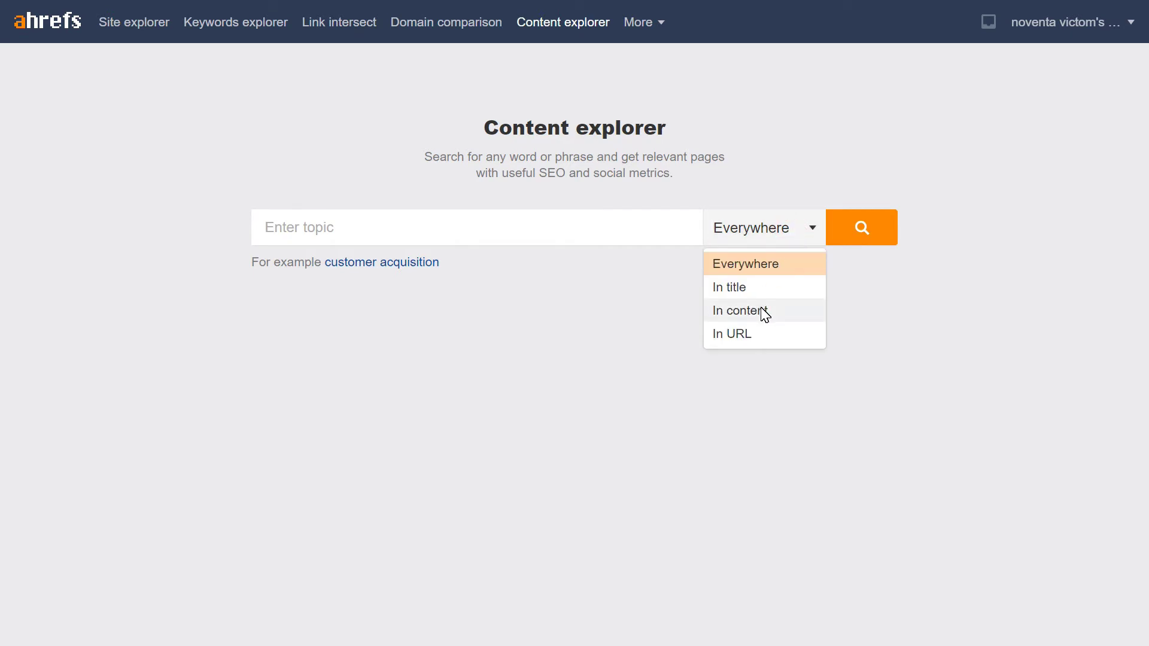
{"action": "left_click", "coordinate": [527, 262]}
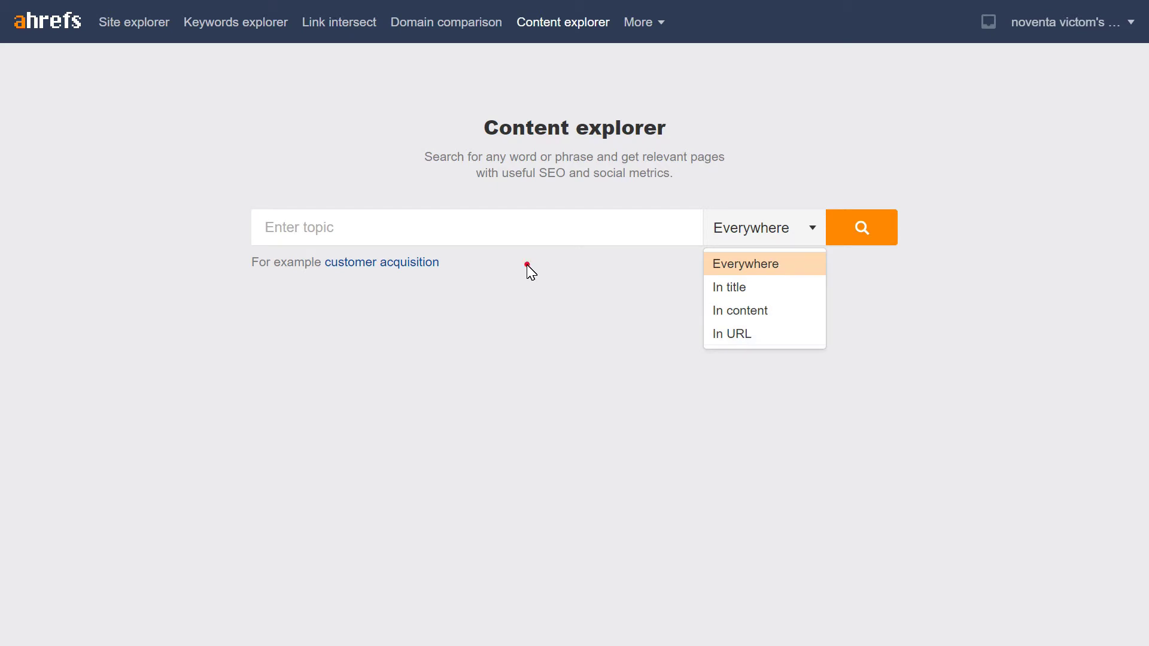
{"action": "left_click", "coordinate": [500, 231]}
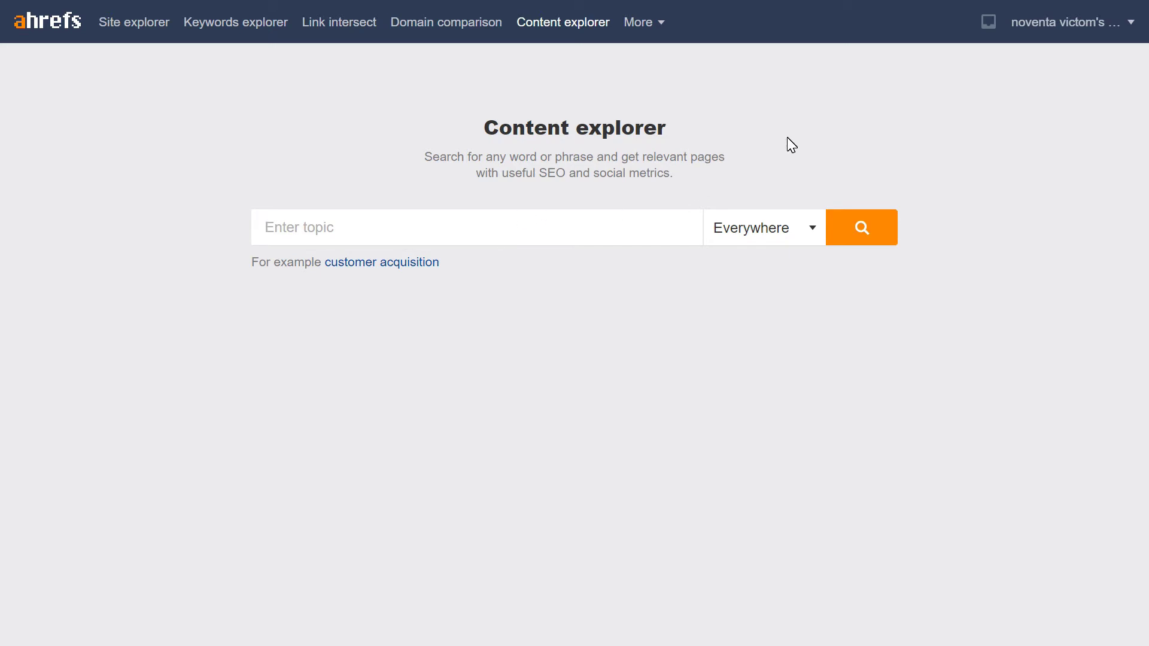
Return to Site Explorer and check the exported files list from the New Backlinks report
{"action": "left_click", "coordinate": [147, 24]}
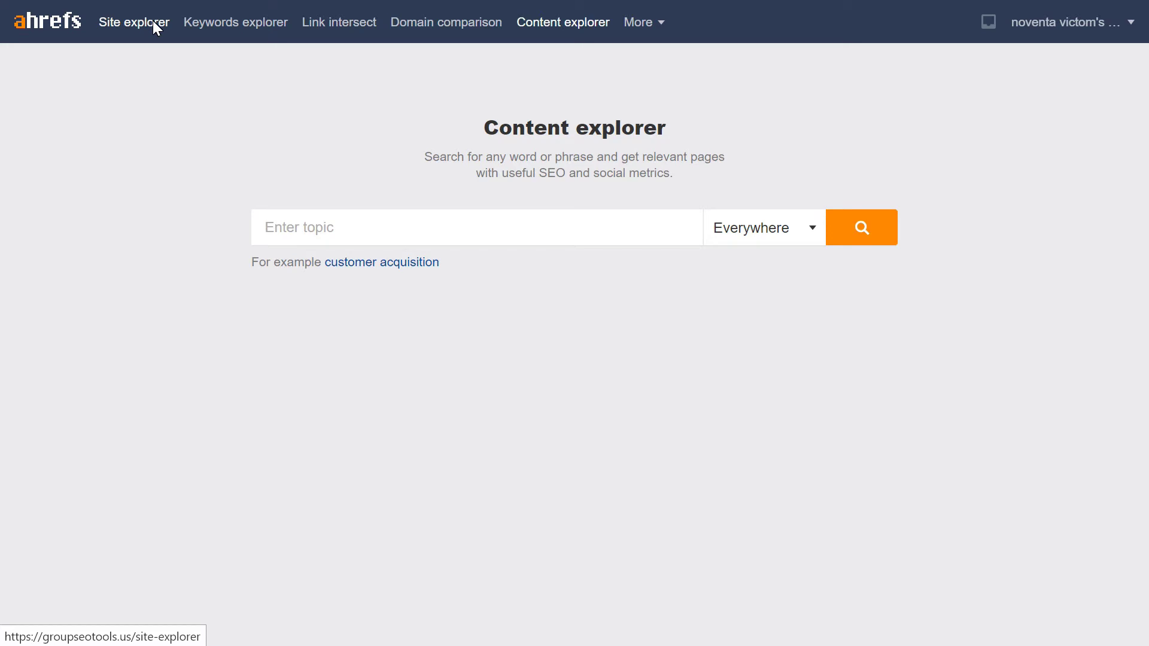
{"action": "left_click", "coordinate": [241, 33]}
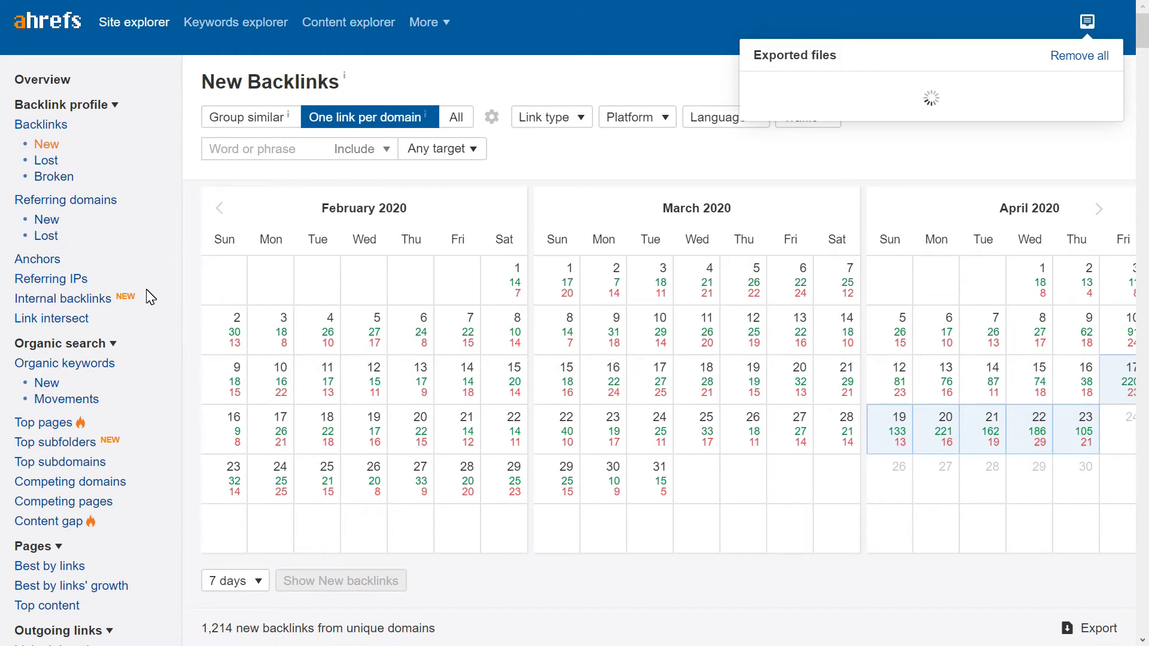
{"action": "scroll", "coordinate": [149, 299], "scroll_direction": "down", "scroll_amount": 5}
{"action": "scroll", "coordinate": [1128, 97], "scroll_direction": "up", "scroll_amount": 5}
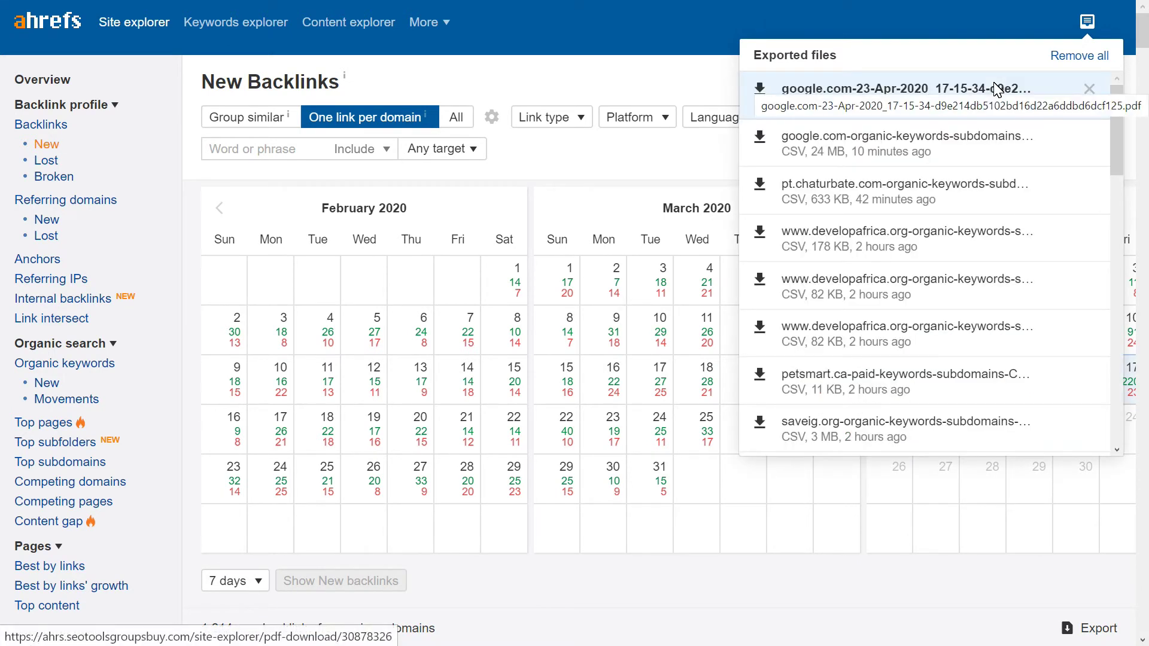
Download the finished google.com PDF report from the exported files and open it for viewing
{"action": "left_click", "coordinate": [942, 110]}
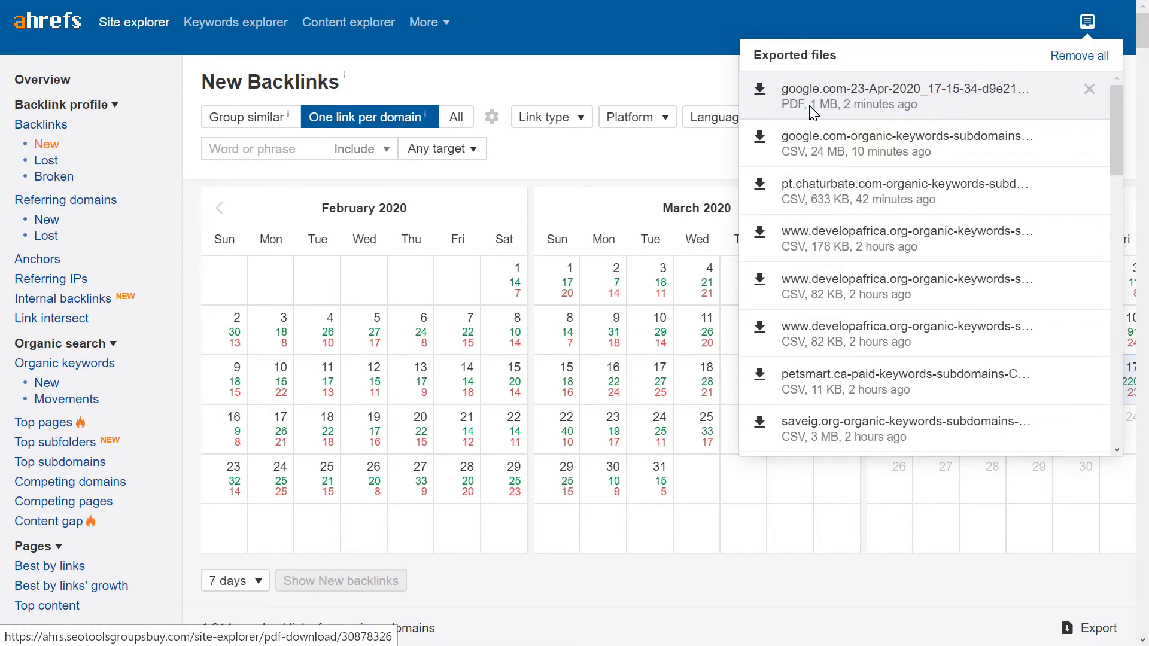
{"action": "left_click", "coordinate": [760, 90]}
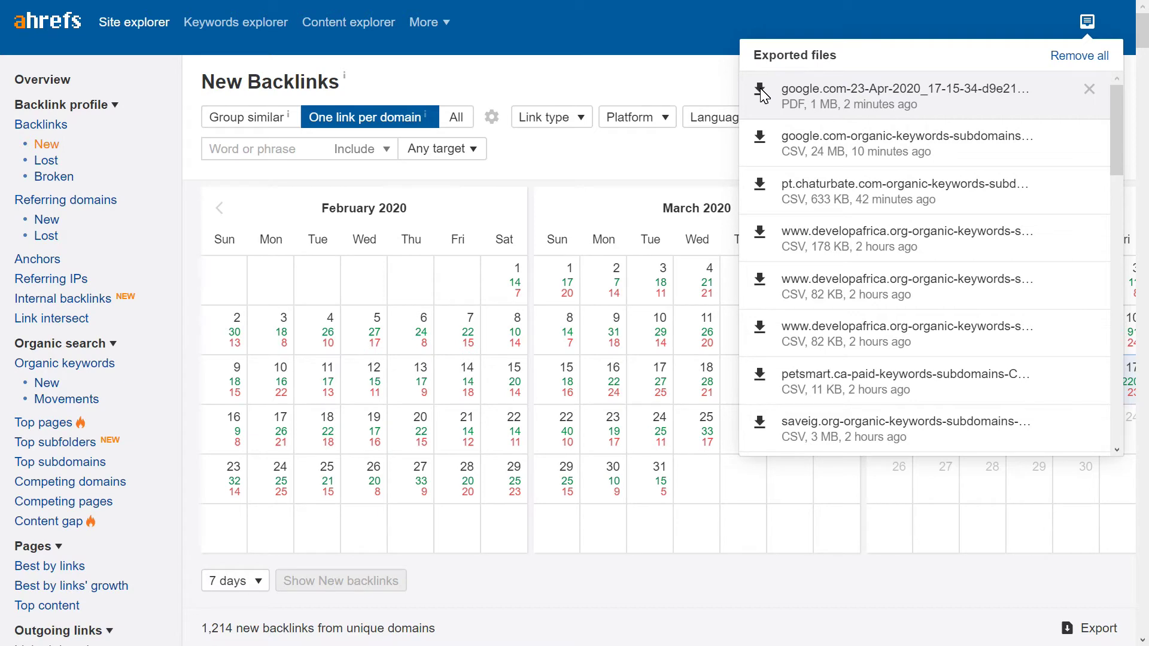
{"action": "right_click", "coordinate": [913, 91]}
{"action": "right_click", "coordinate": [961, 84]}
{"action": "left_click", "coordinate": [1088, 25]}
{"action": "left_click", "coordinate": [1088, 23]}
{"action": "left_click", "coordinate": [1088, 24]}
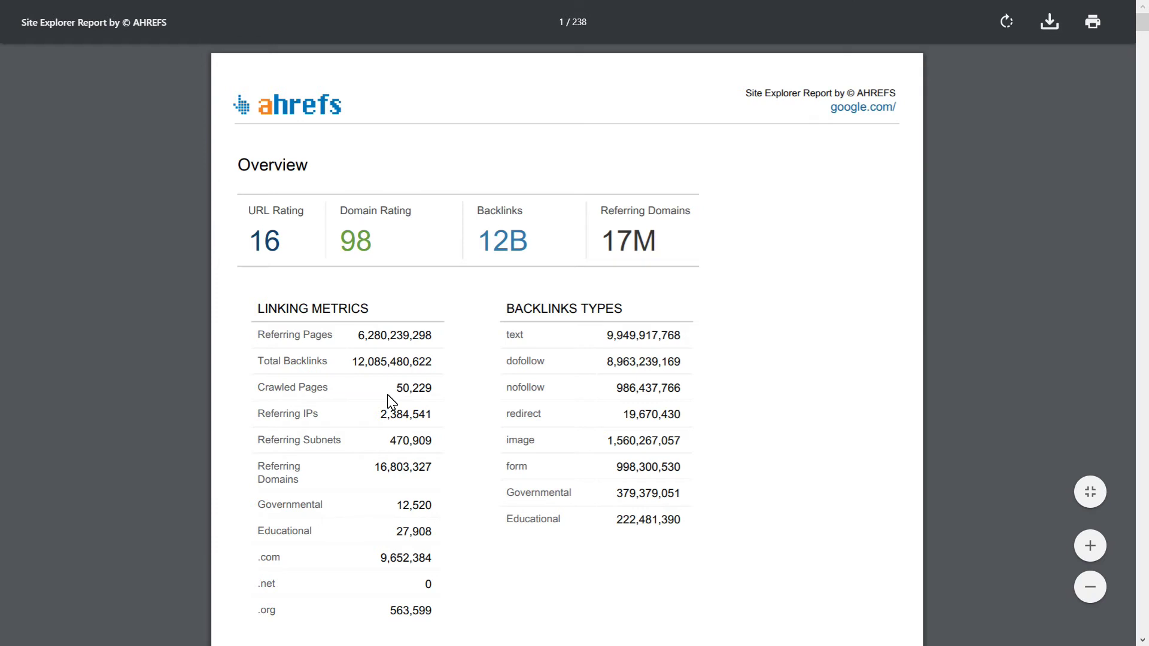
Examine the google.com PDF report's overview metrics, referring pages charts, rating and TLD distributions, anchor sections and closing pages
{"action": "scroll", "coordinate": [391, 401], "scroll_direction": "down", "scroll_amount": 3}
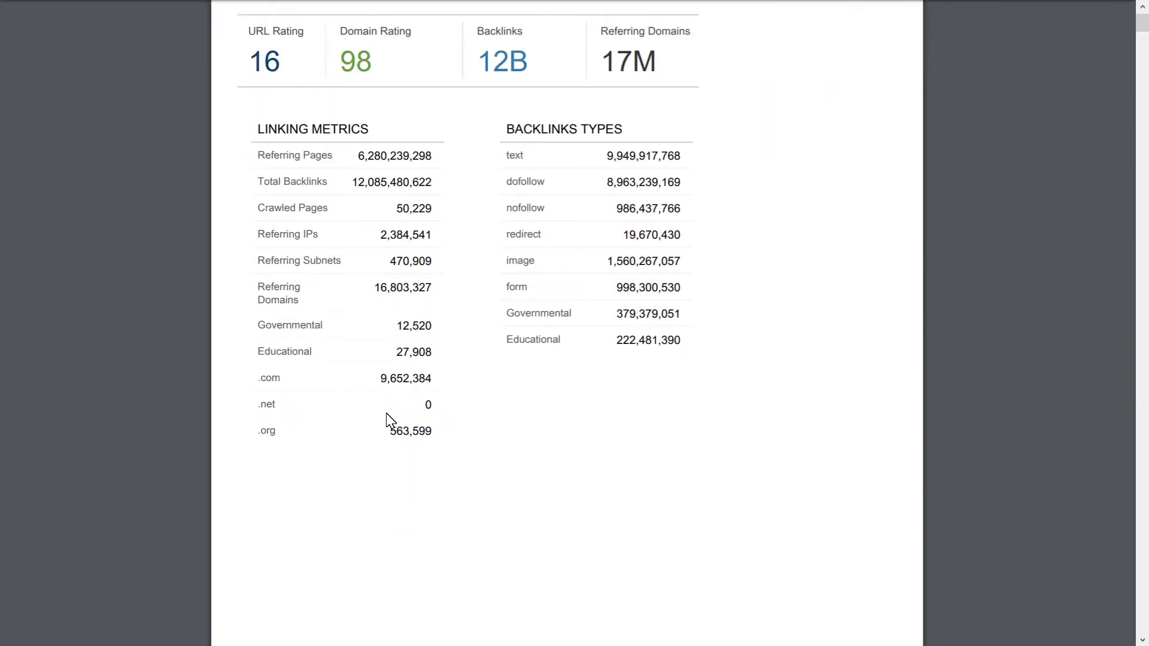
{"action": "scroll", "coordinate": [392, 474], "scroll_direction": "down", "scroll_amount": 3}
{"action": "scroll", "coordinate": [394, 476], "scroll_direction": "down", "scroll_amount": 10}
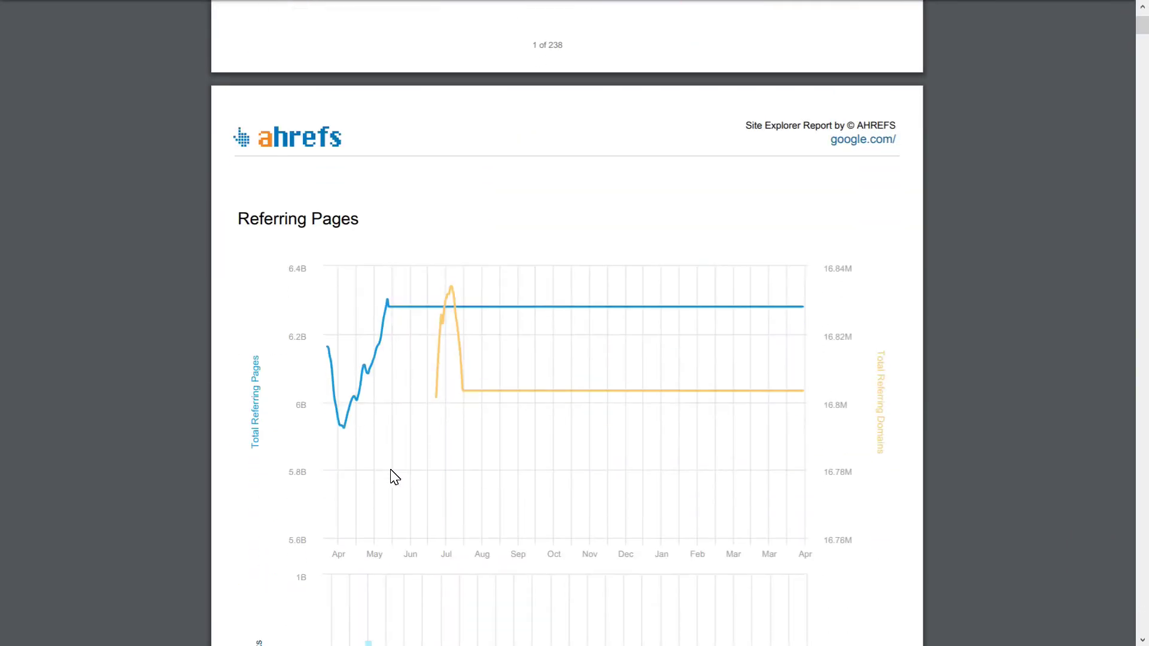
{"action": "scroll", "coordinate": [395, 477], "scroll_direction": "down", "scroll_amount": 5}
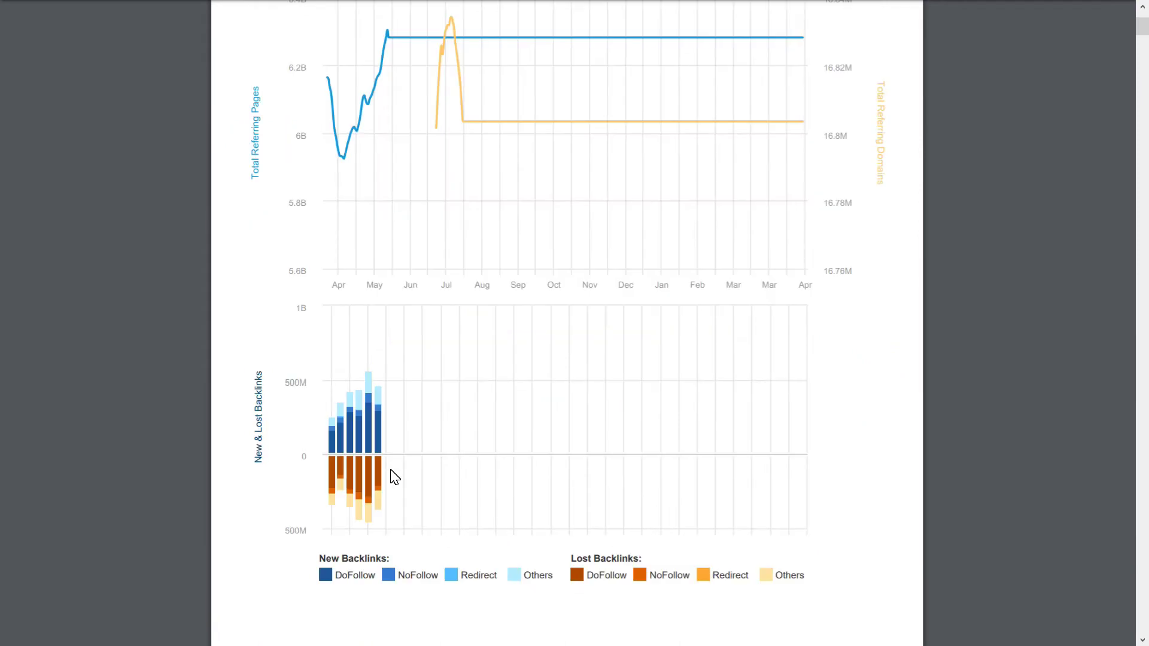
{"action": "scroll", "coordinate": [774, 438], "scroll_direction": "down", "scroll_amount": 10}
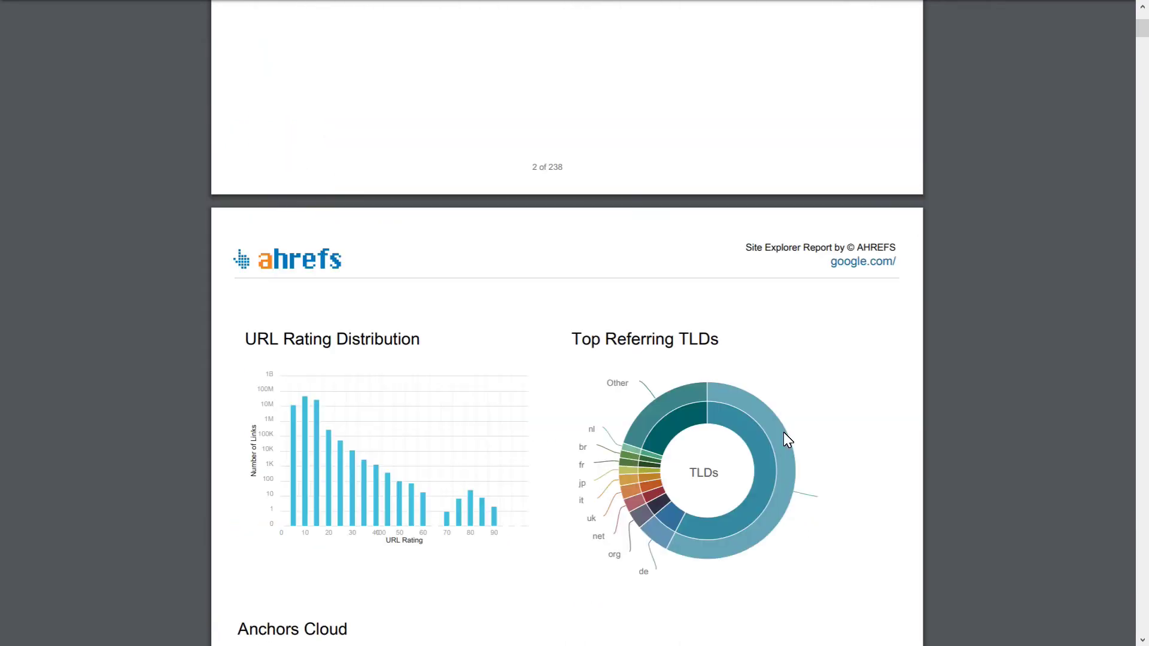
{"action": "scroll", "coordinate": [787, 440], "scroll_direction": "down", "scroll_amount": 3}
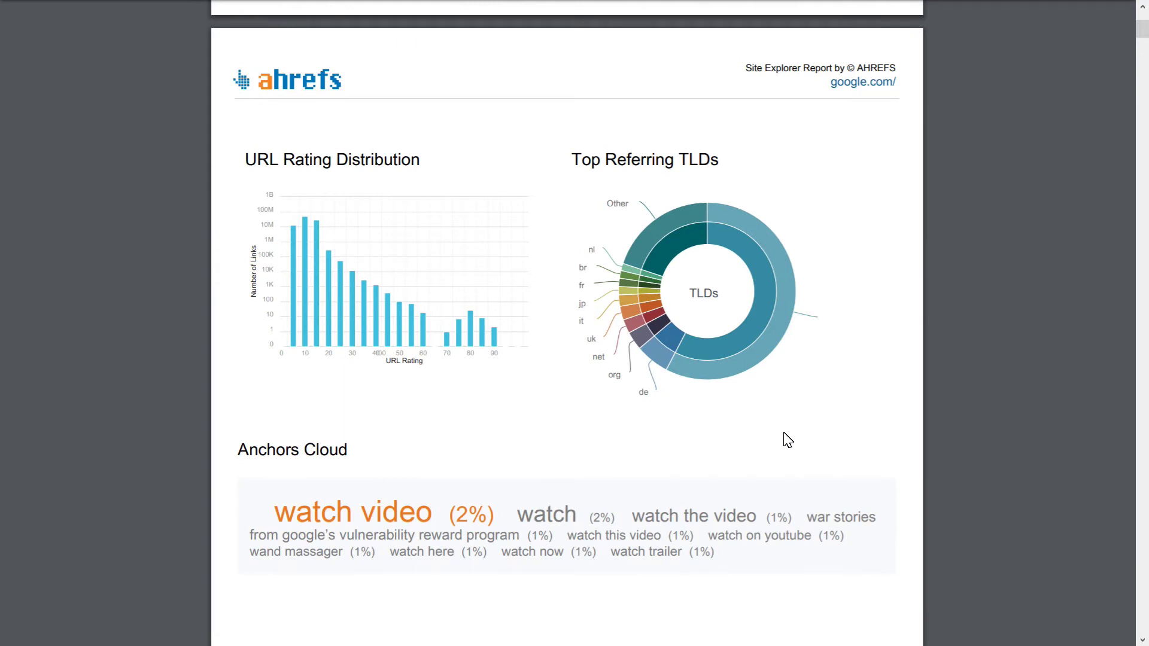
{"action": "scroll", "coordinate": [787, 440], "scroll_direction": "down", "scroll_amount": 6}
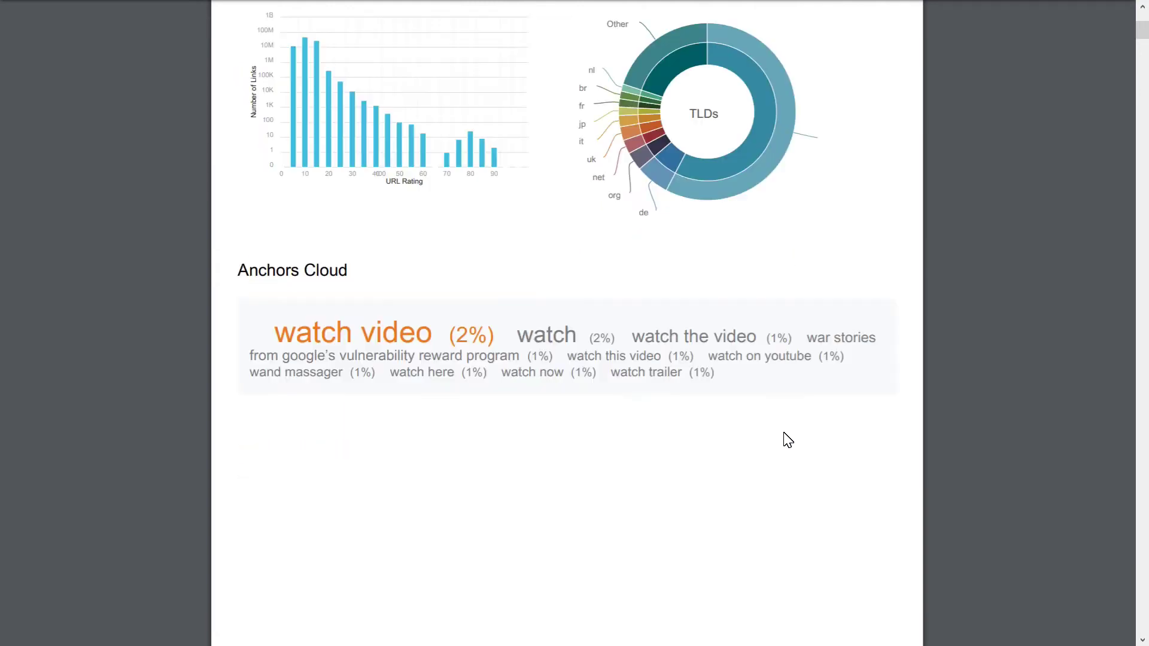
{"action": "scroll", "coordinate": [787, 440], "scroll_direction": "down", "scroll_amount": 10}
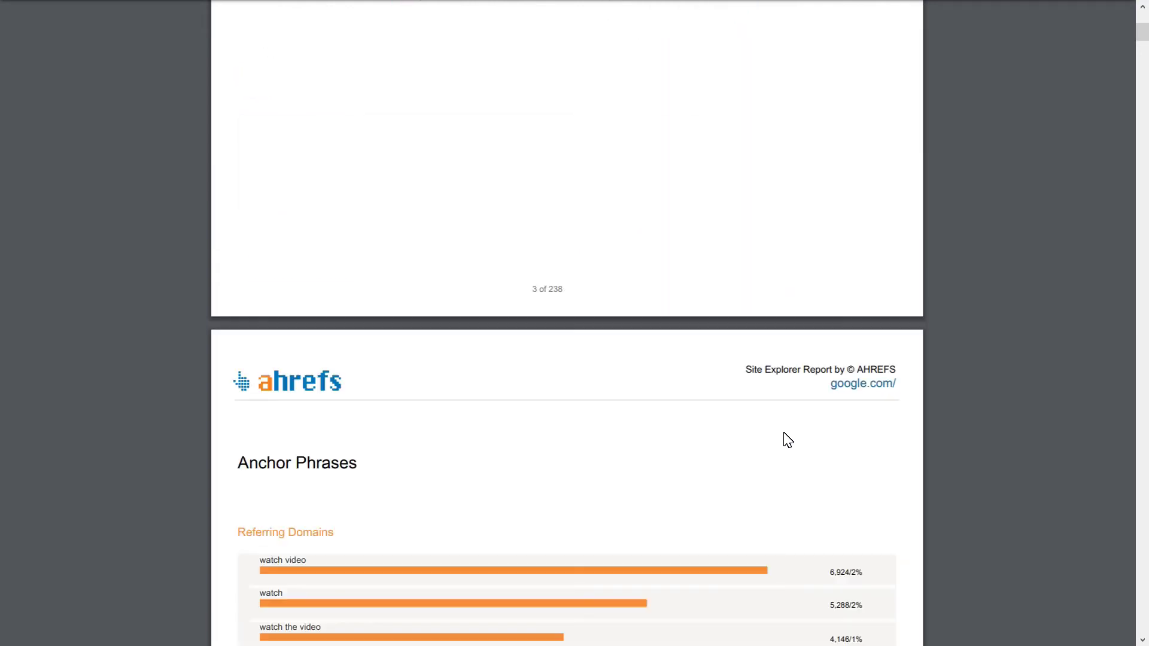
{"action": "scroll", "coordinate": [787, 440], "scroll_direction": "down", "scroll_amount": 6}
{"action": "scroll", "coordinate": [1060, 187], "scroll_direction": "down", "scroll_amount": 6}
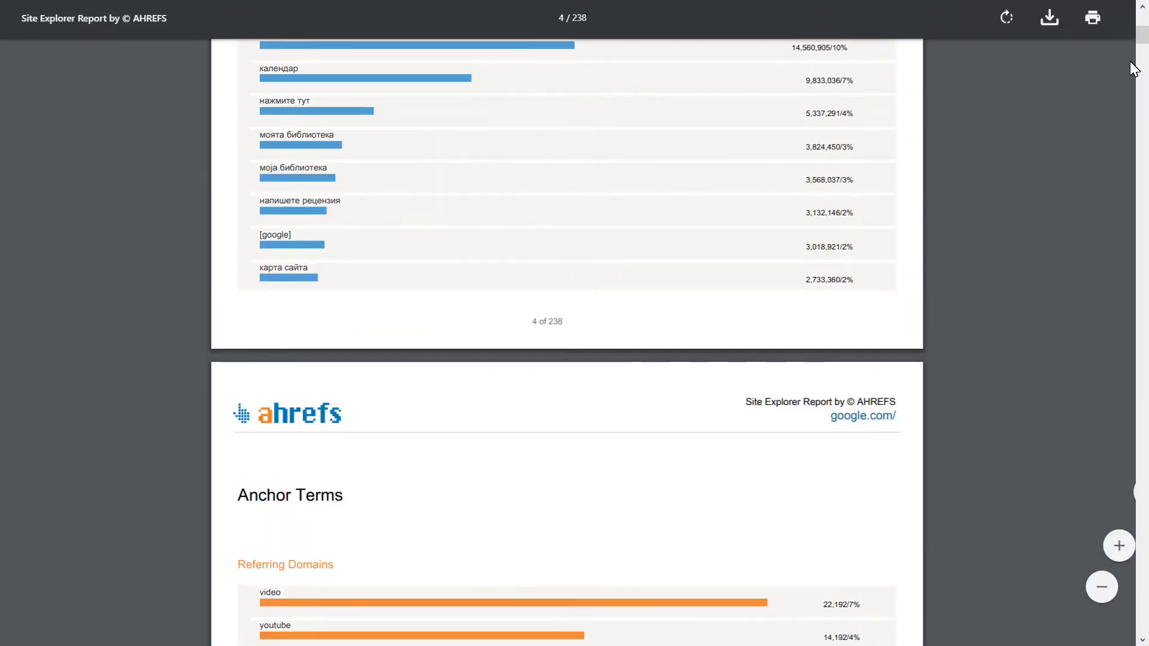
{"action": "left_click_drag", "start_coordinate": [1143, 41], "coordinate": [1145, 616]}
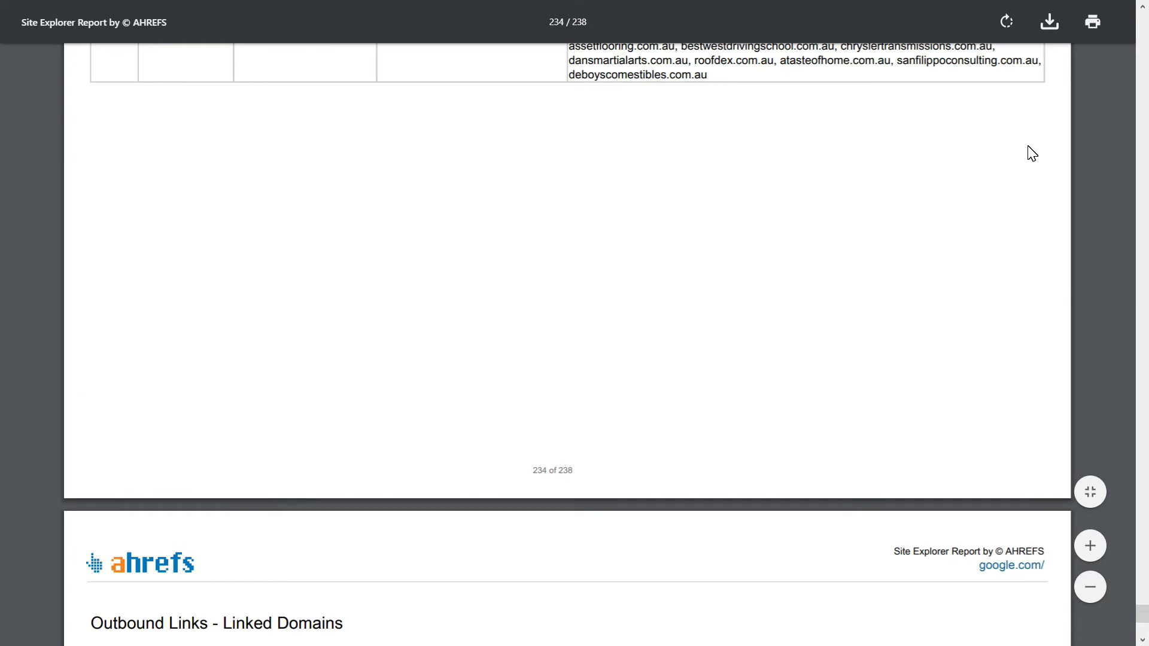
Search the PDF report for "comp" and step through the matches
{"action": "key", "text": "ctrl+q"}
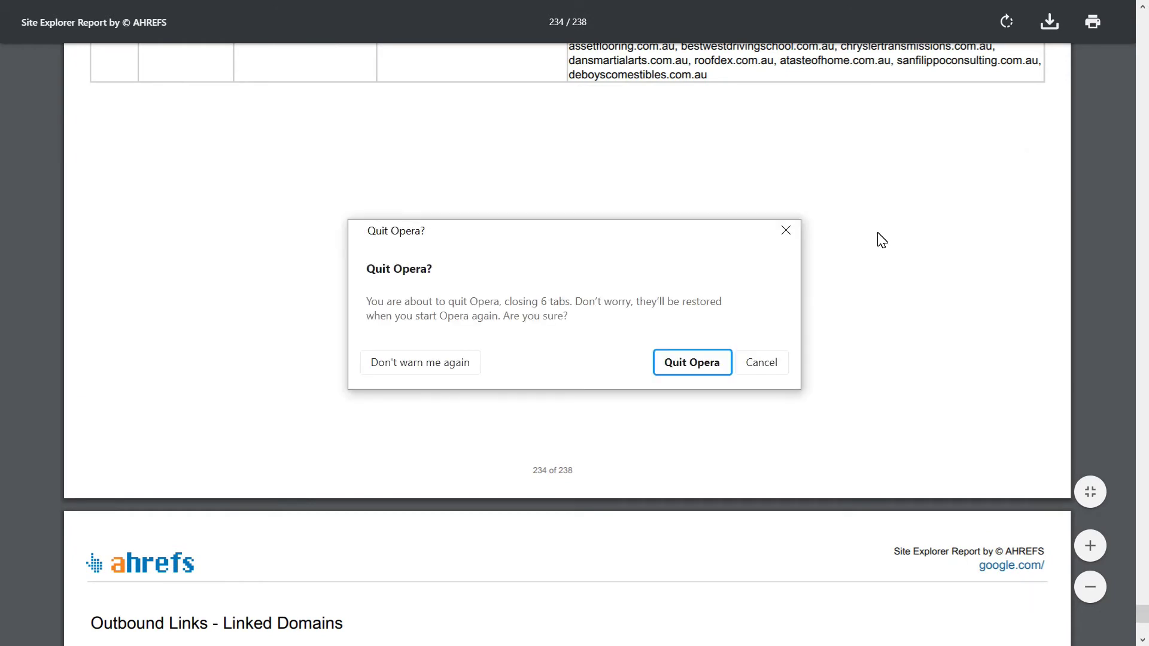
{"action": "left_click", "coordinate": [765, 361]}
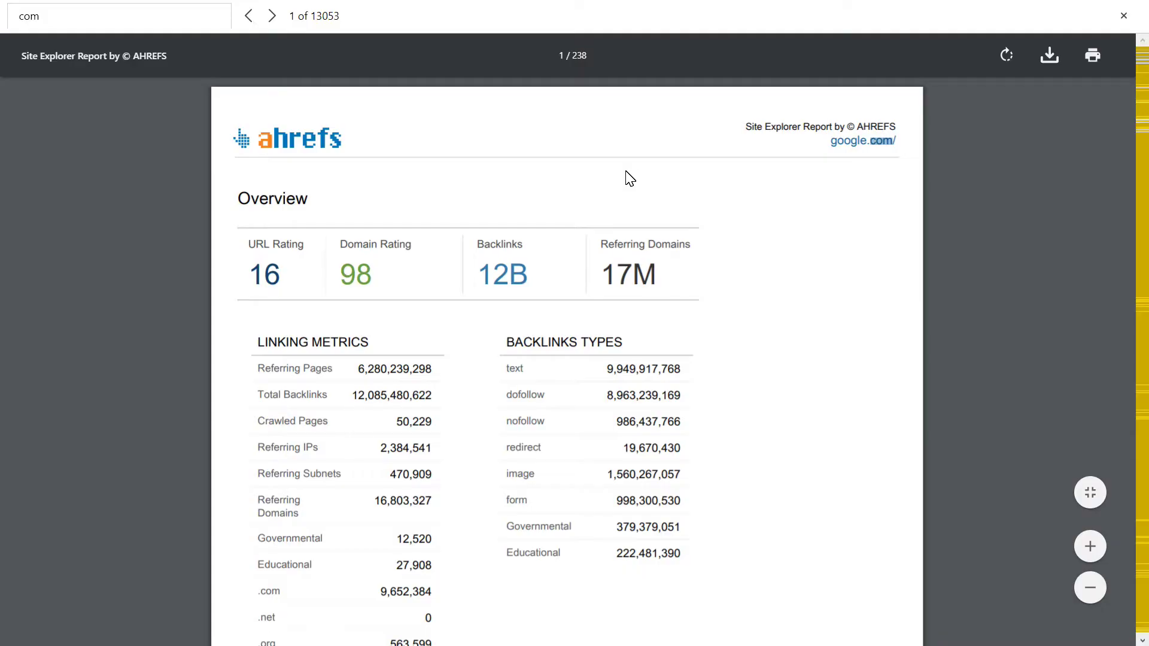
{"action": "type", "text": "p"}
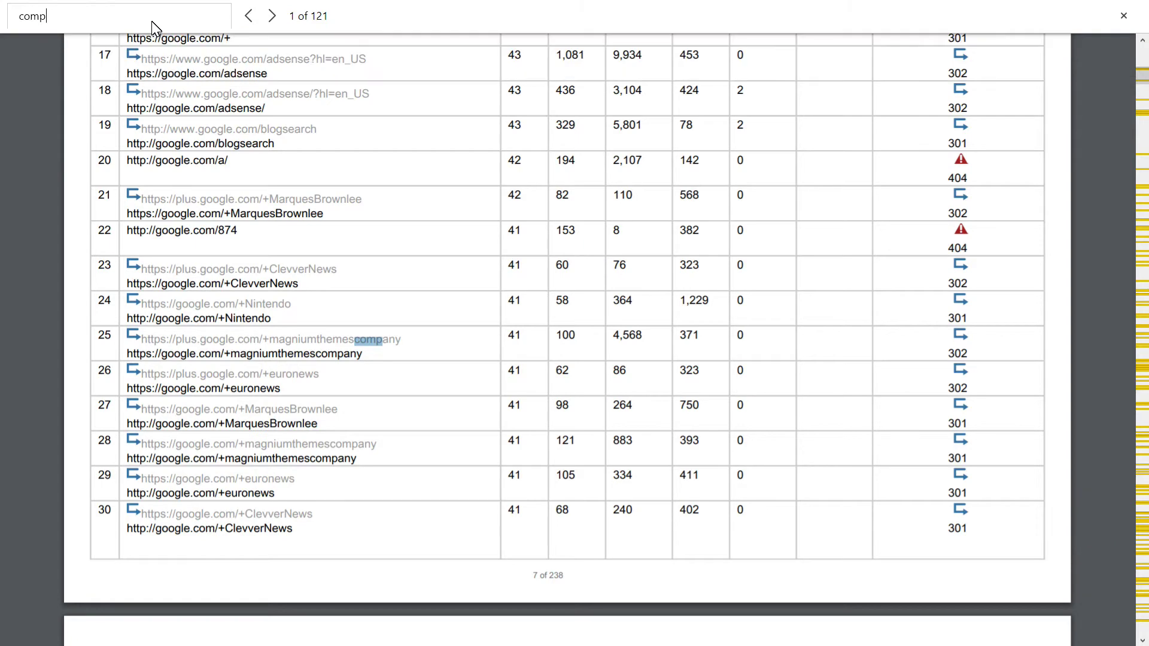
{"action": "key", "text": "Return"}
{"action": "key", "text": "Return"}
{"action": "key", "text": "Return"}
{"action": "key", "text": "Return"}
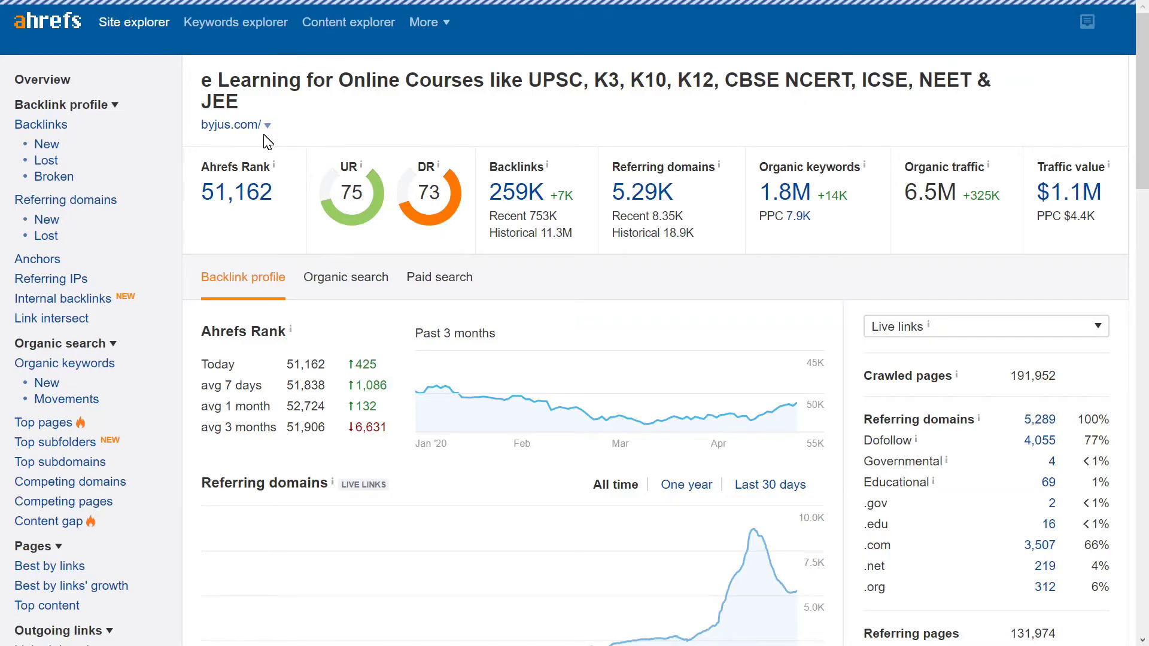
Examine the byjus.com overview, including its rank, referring domains, referring pages, new and lost backlinks, and URL rating distribution
{"action": "left_click", "coordinate": [199, 81]}
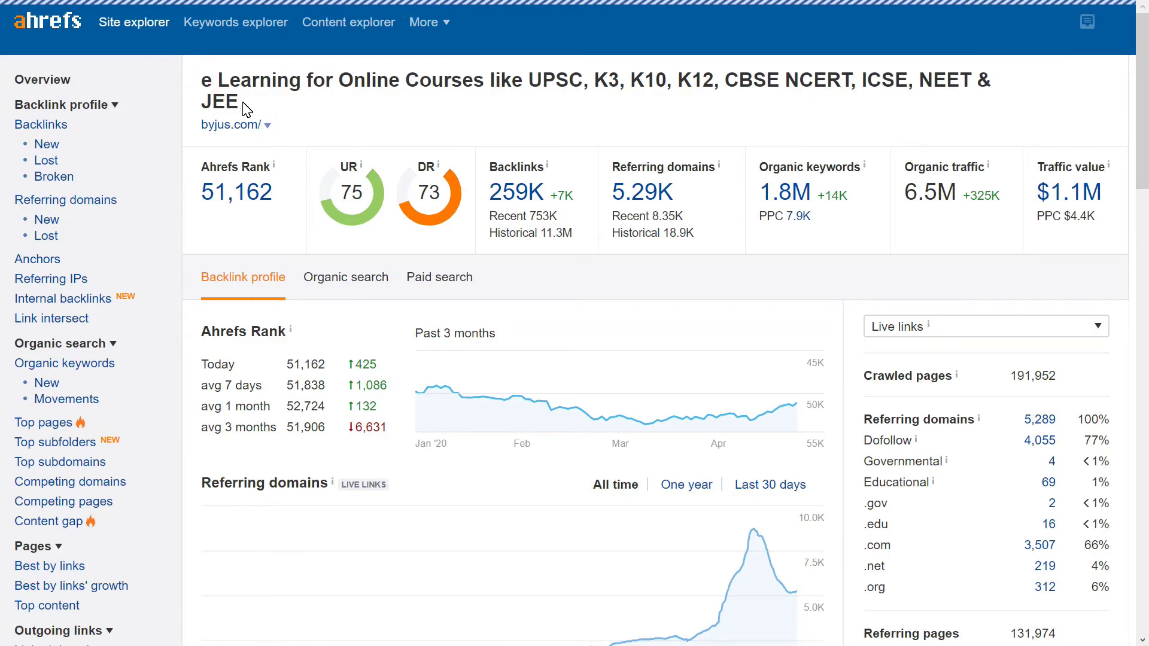
{"action": "left_click", "coordinate": [198, 133]}
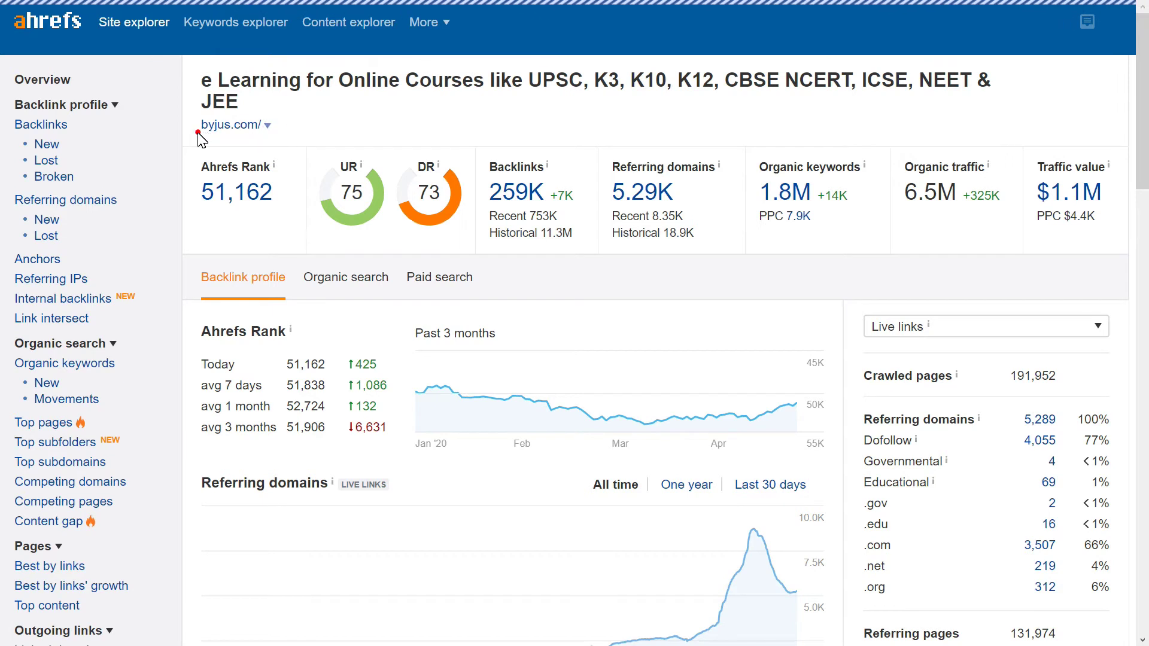
{"action": "left_click", "coordinate": [247, 212]}
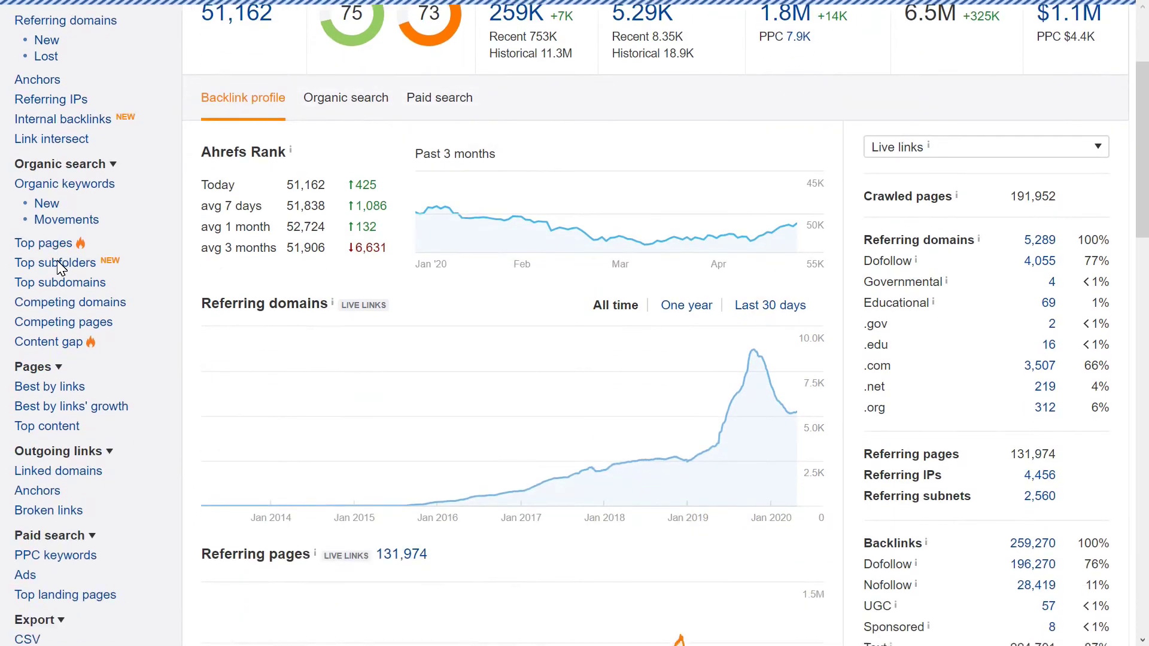
{"action": "scroll", "coordinate": [58, 266], "scroll_direction": "down", "scroll_amount": 1}
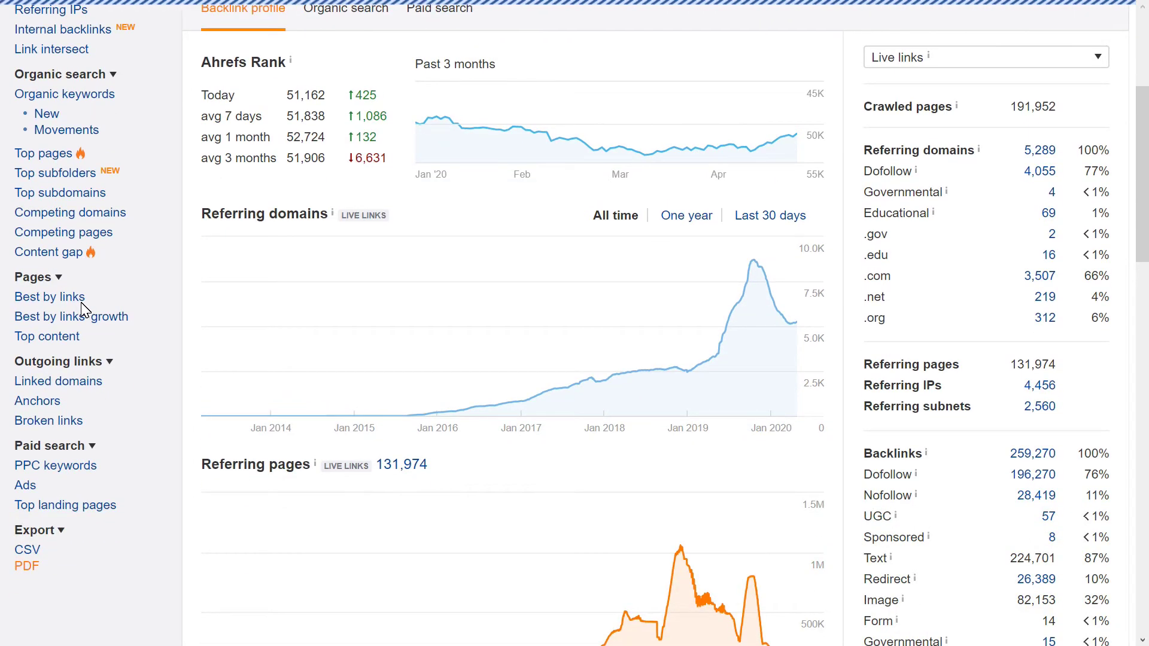
{"action": "scroll", "coordinate": [84, 311], "scroll_direction": "down", "scroll_amount": 3}
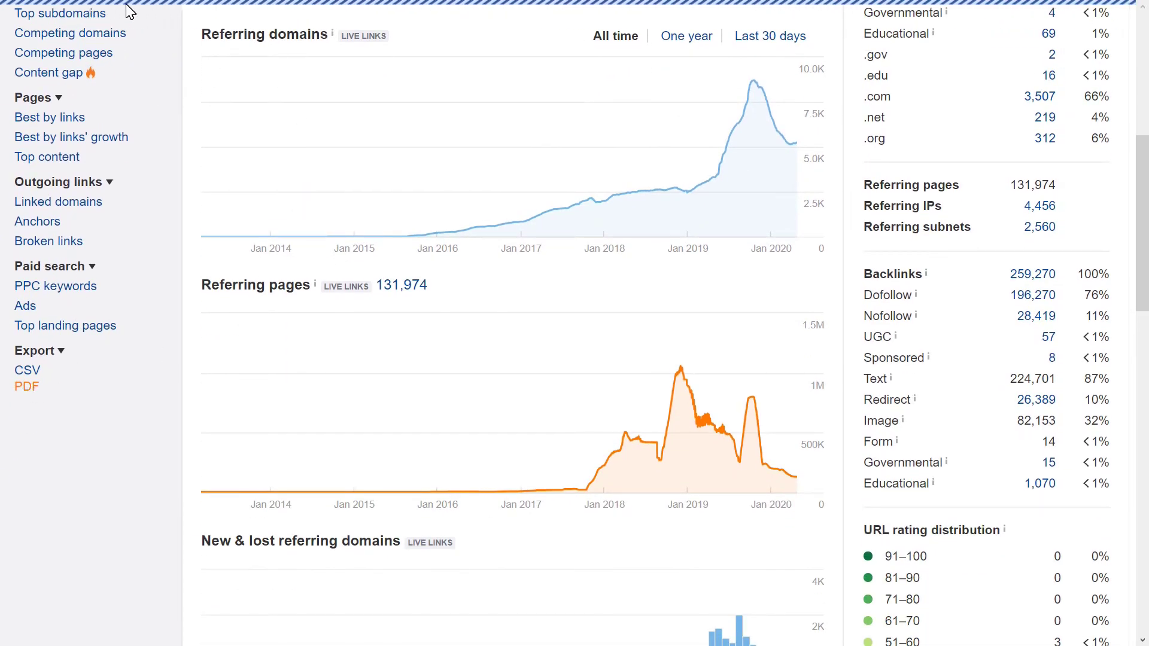
{"action": "scroll", "coordinate": [721, 386], "scroll_direction": "down", "scroll_amount": 3}
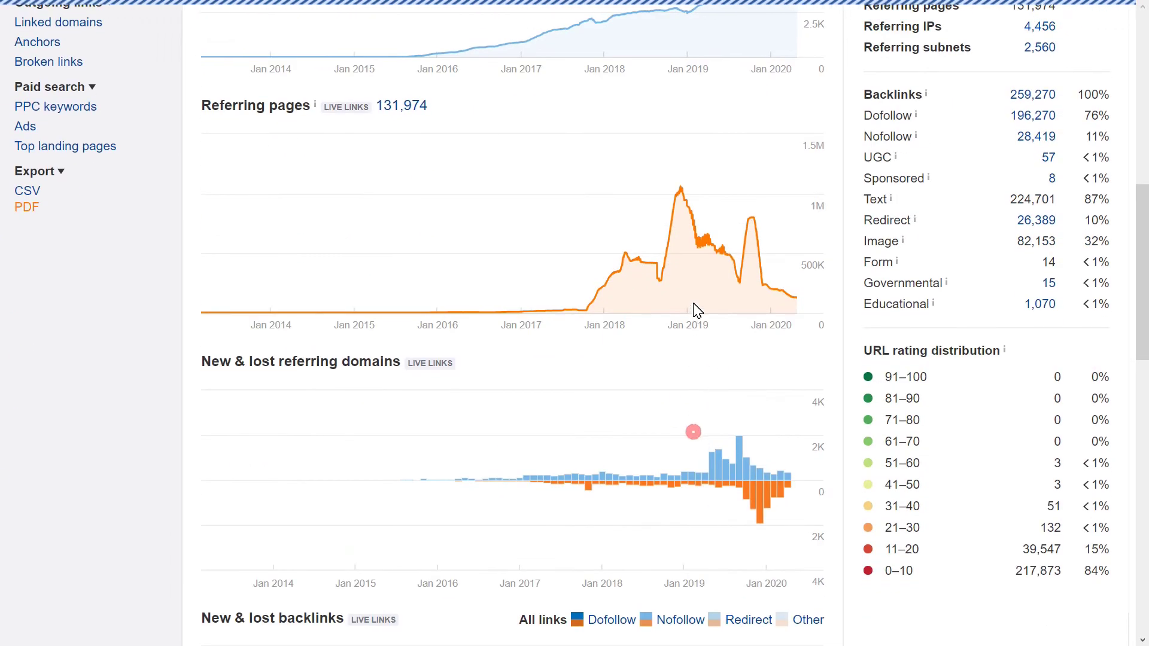
{"action": "scroll", "coordinate": [705, 253], "scroll_direction": "down", "scroll_amount": 3}
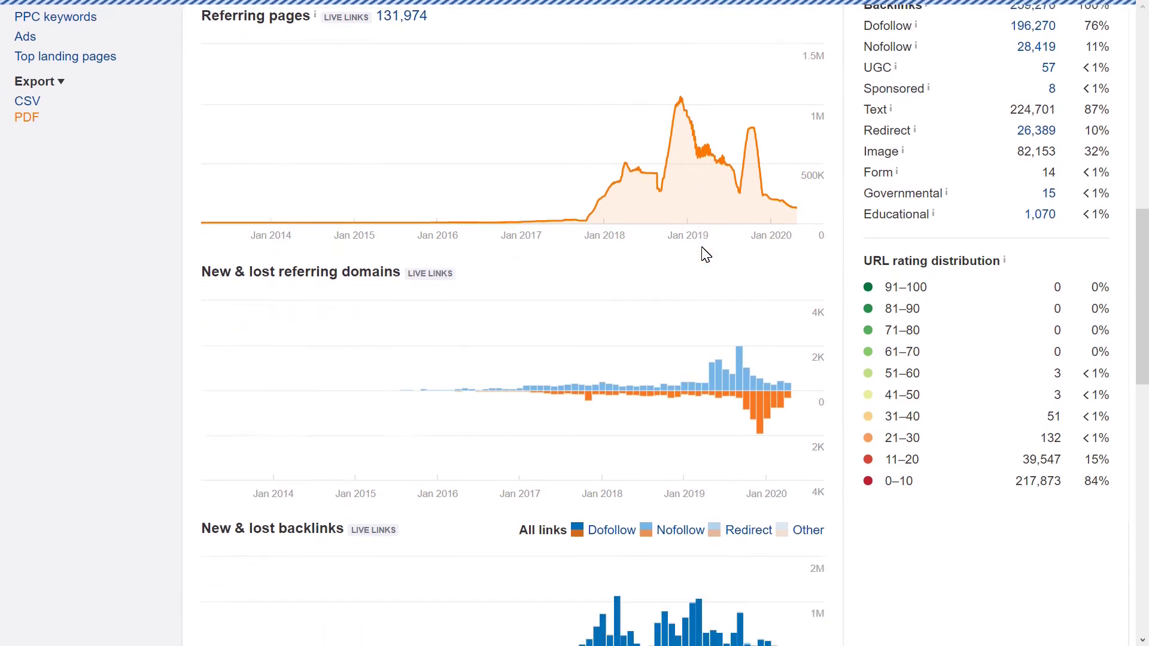
{"action": "left_click", "coordinate": [953, 482]}
{"action": "left_click", "coordinate": [1137, 380]}
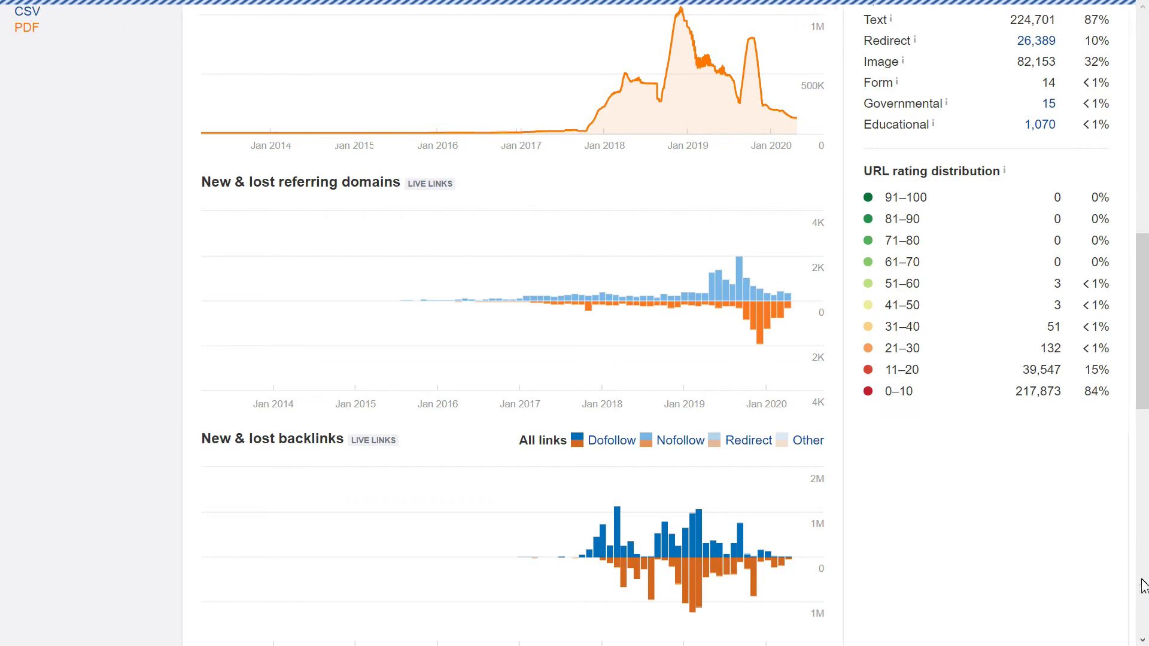
{"action": "scroll", "coordinate": [985, 317], "scroll_direction": "down", "scroll_amount": 3}
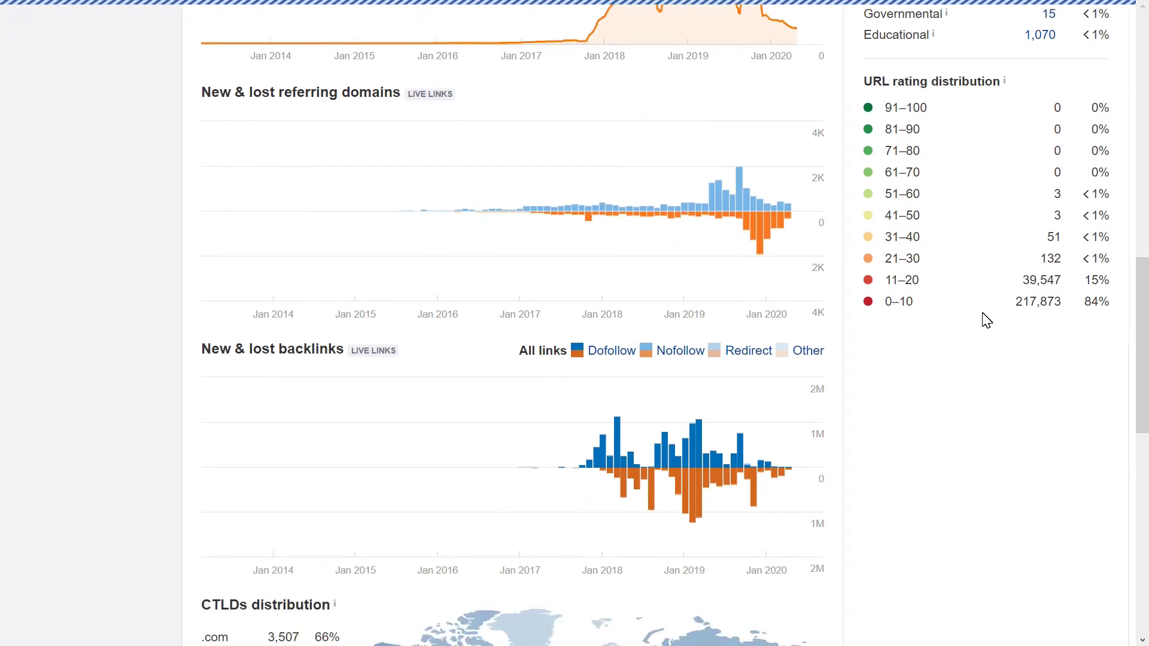
Generate a PDF export of byjus.com with all reports included and no completion e-mail
{"action": "left_click", "coordinate": [575, 466]}
{"action": "scroll", "coordinate": [575, 432], "scroll_direction": "down", "scroll_amount": 1}
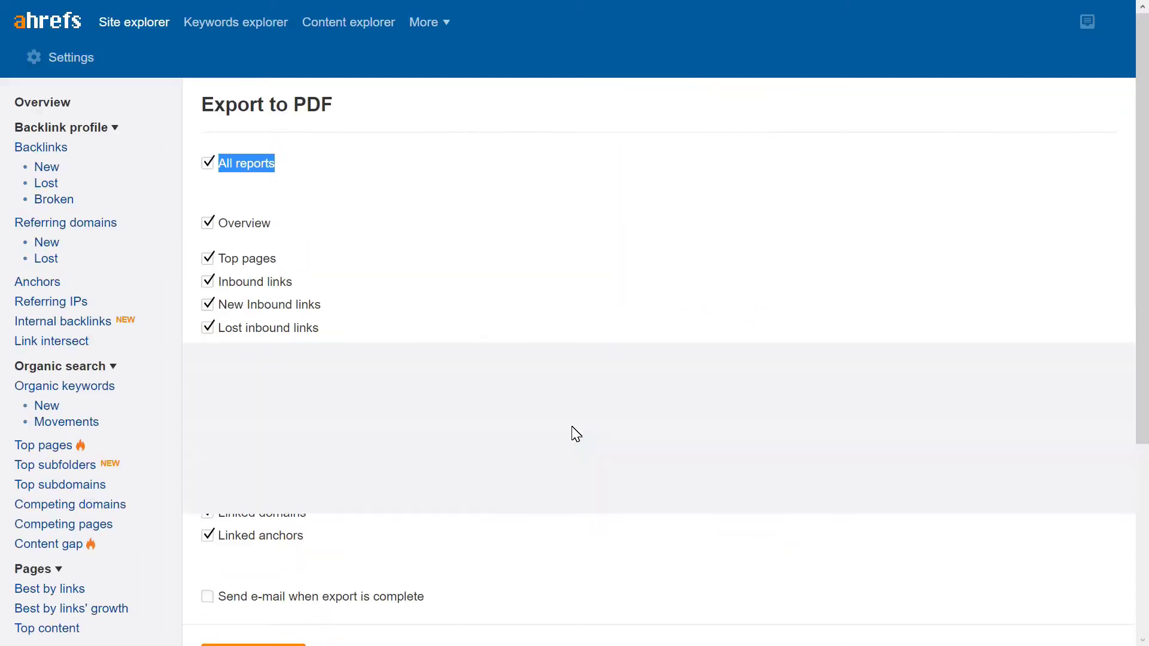
{"action": "scroll", "coordinate": [575, 433], "scroll_direction": "down", "scroll_amount": 1}
{"action": "scroll", "coordinate": [566, 415], "scroll_direction": "down", "scroll_amount": 2}
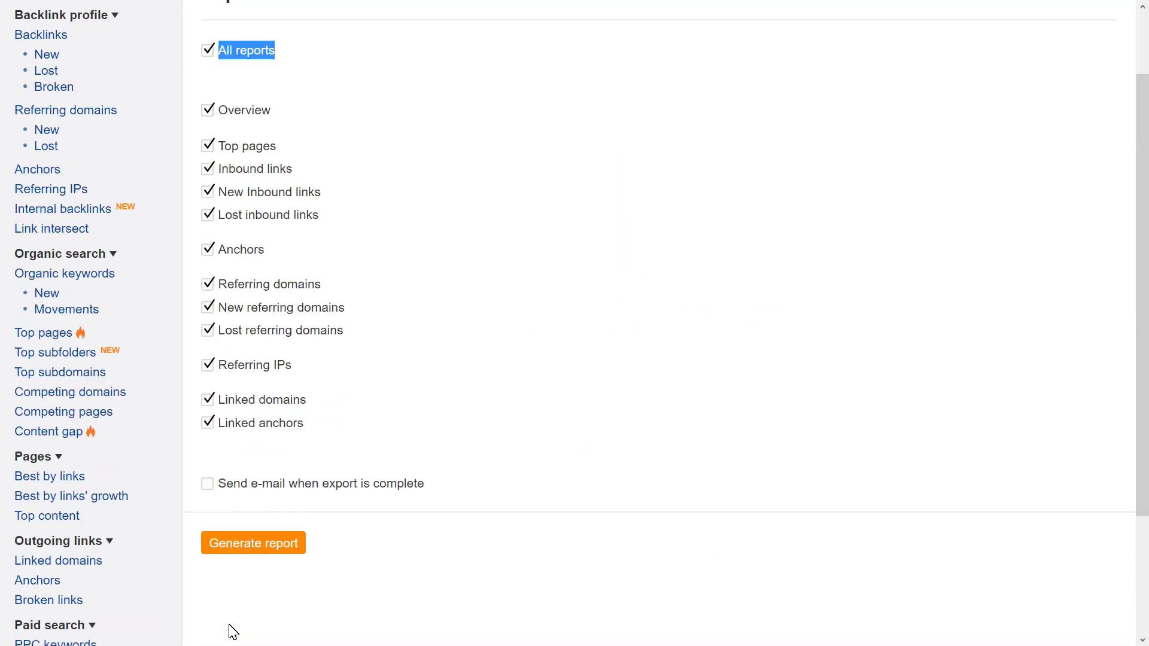
{"action": "left_click", "coordinate": [253, 546]}
{"action": "scroll", "coordinate": [481, 453], "scroll_direction": "up", "scroll_amount": 2}
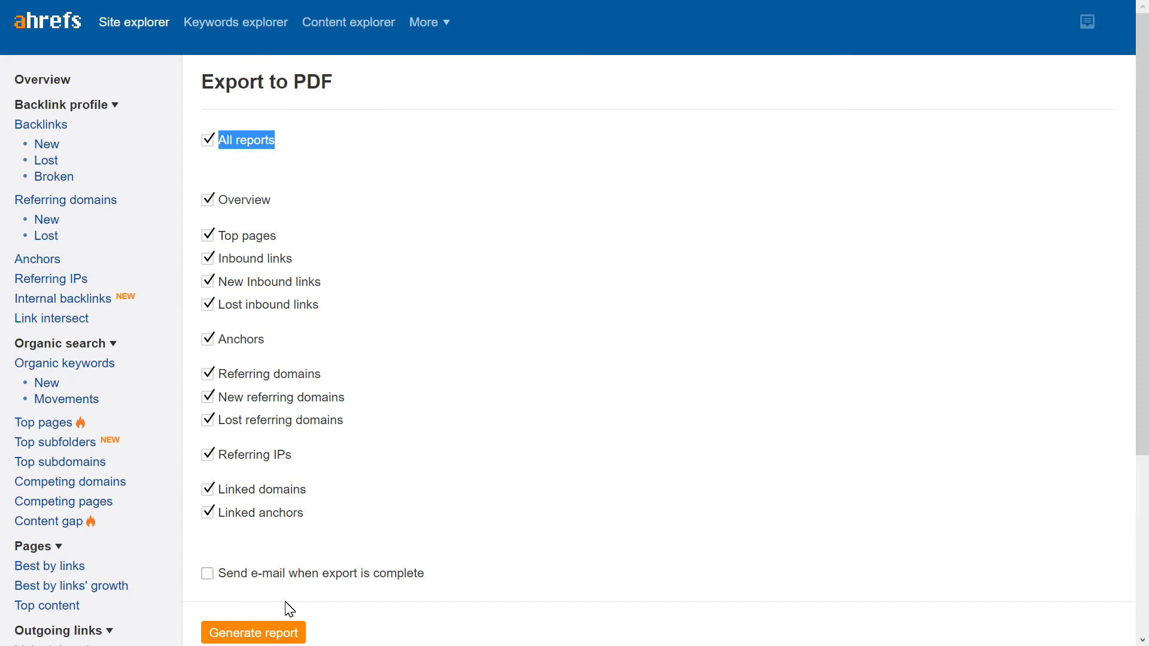
{"action": "left_click", "coordinate": [253, 633]}
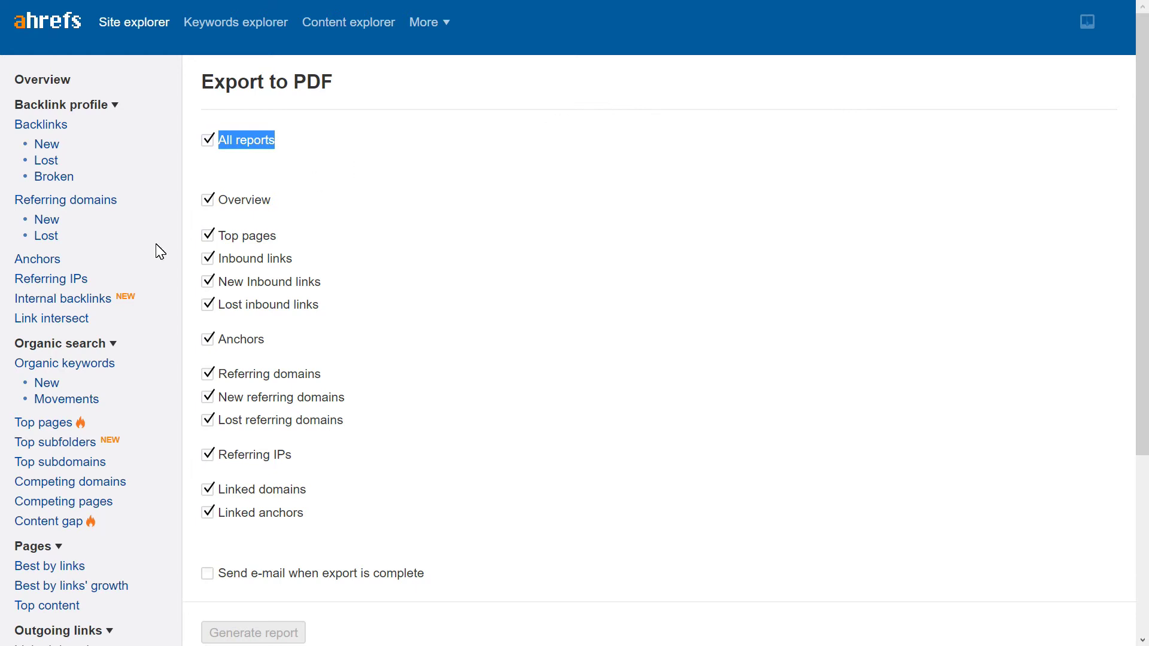
Check the exported files list for the byjus.com PDF report and close it
{"action": "scroll", "coordinate": [144, 343], "scroll_direction": "down", "scroll_amount": 1}
{"action": "scroll", "coordinate": [147, 352], "scroll_direction": "down", "scroll_amount": 2}
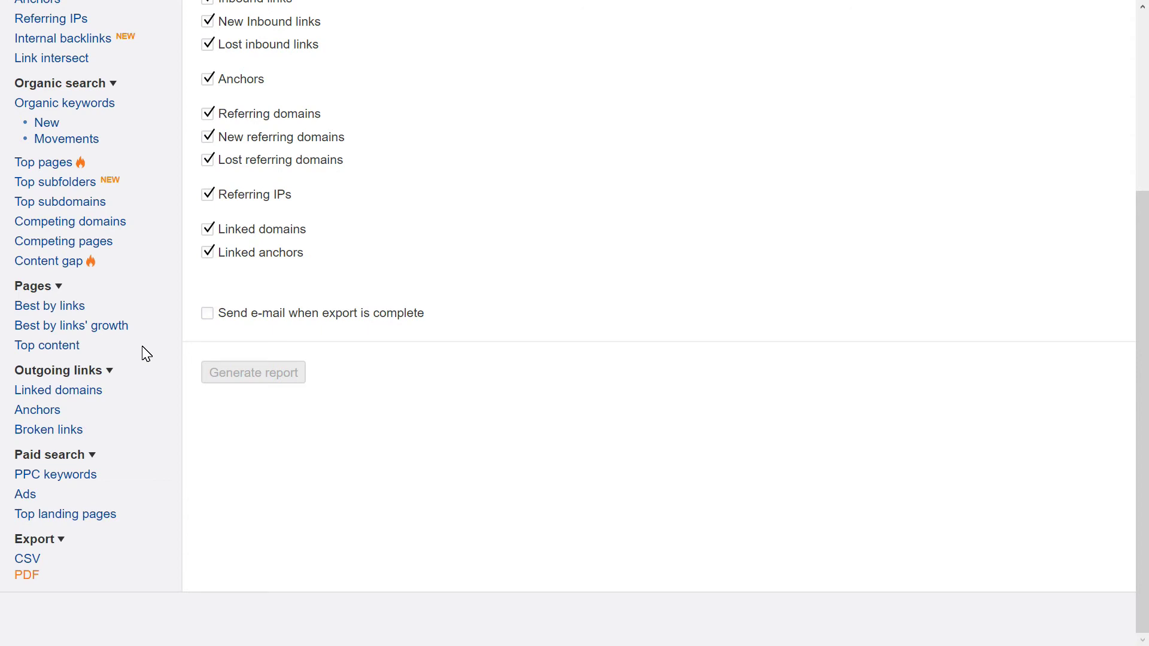
{"action": "scroll", "coordinate": [379, 423], "scroll_direction": "up", "scroll_amount": 4}
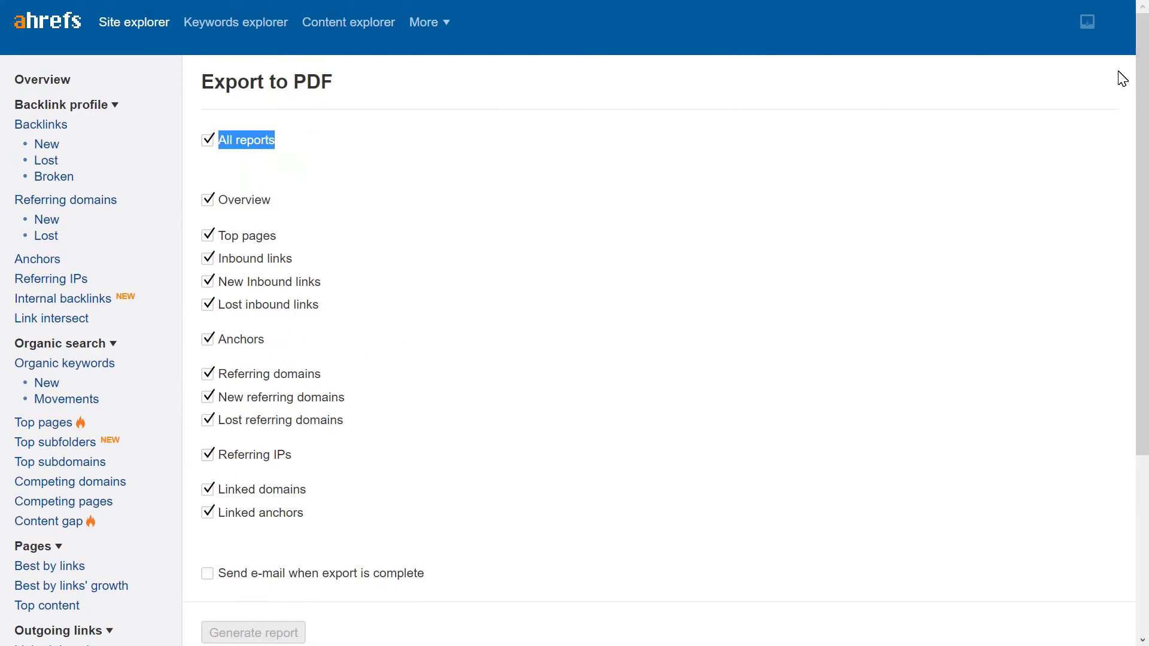
{"action": "left_click", "coordinate": [1083, 18]}
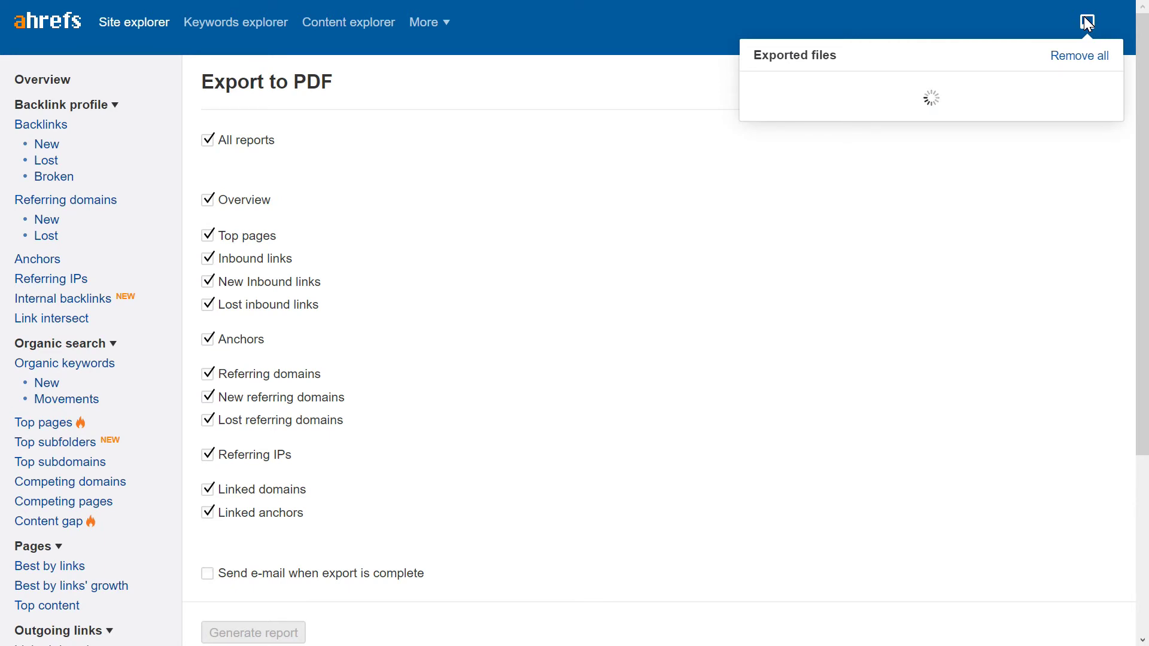
{"action": "left_click", "coordinate": [610, 93]}
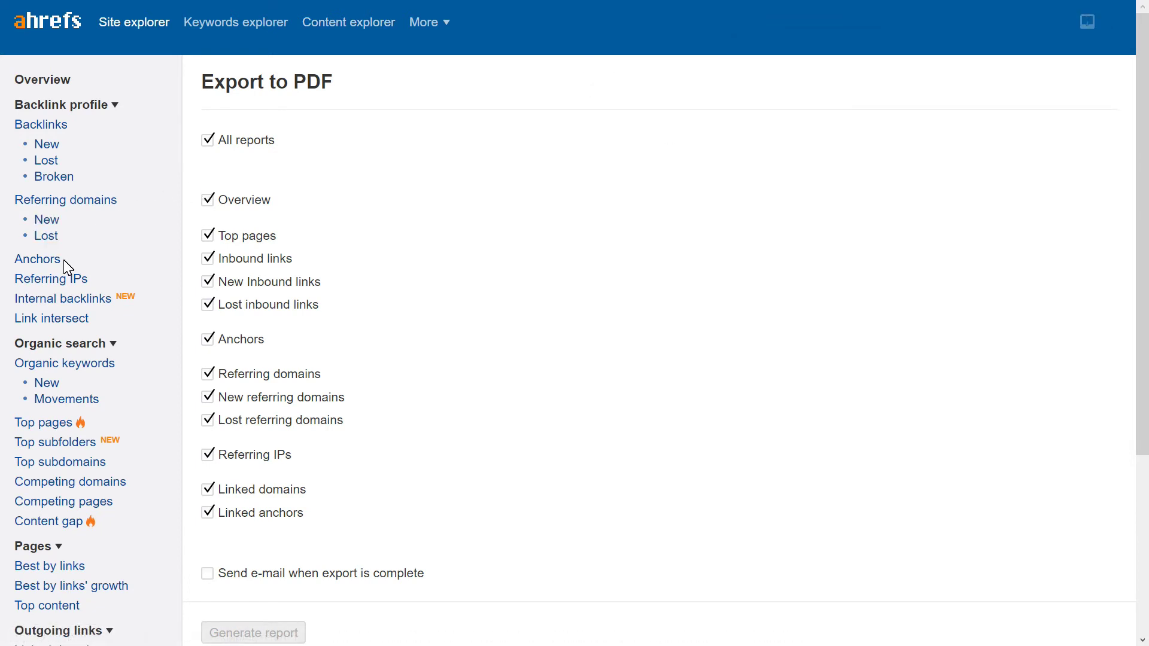
Export the byjus.com competing domains for India as a CSV with UTF-16 encoding for Microsoft Excel
{"action": "scroll", "coordinate": [67, 273], "scroll_direction": "down", "scroll_amount": 1}
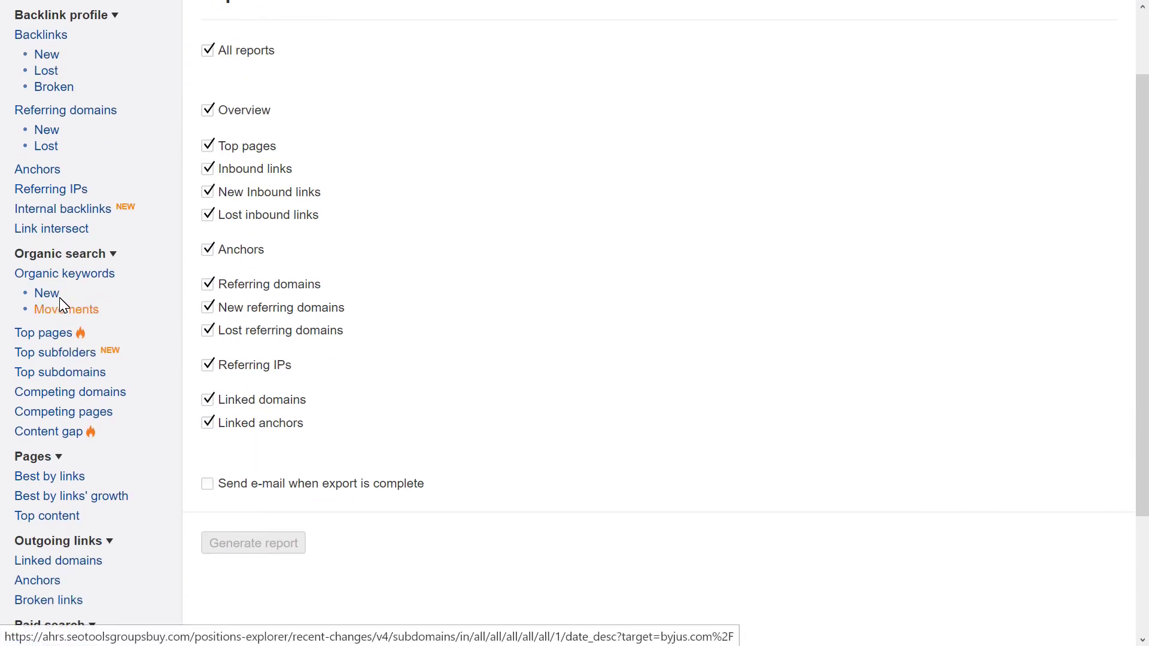
{"action": "left_click", "coordinate": [90, 395]}
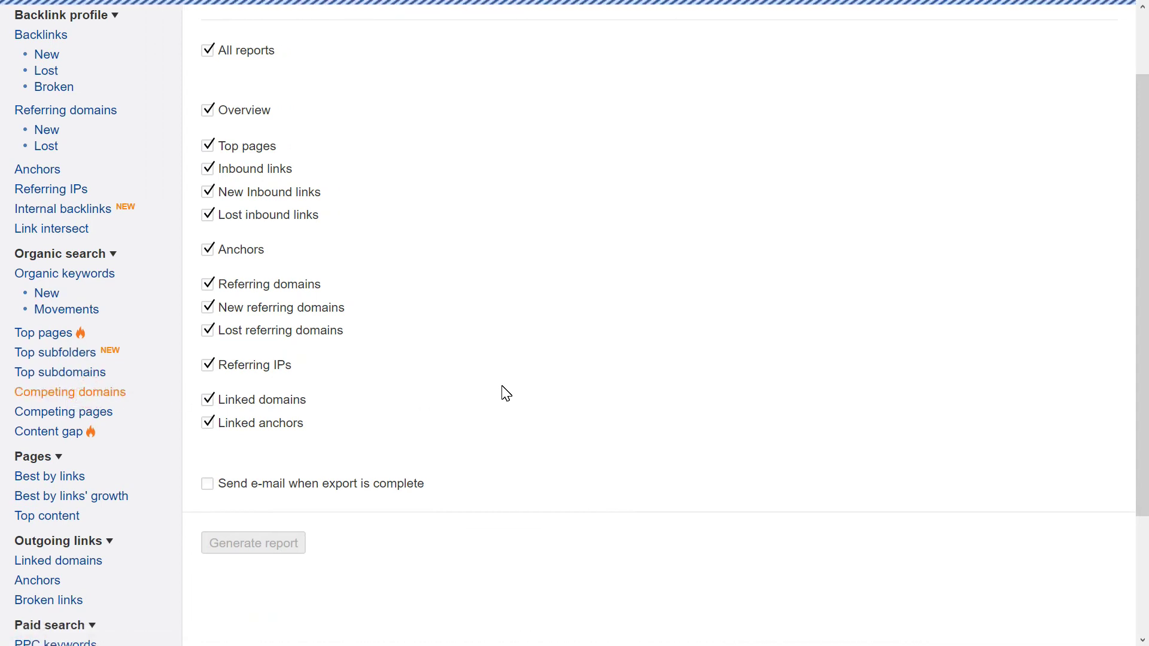
{"action": "scroll", "coordinate": [505, 393], "scroll_direction": "up", "scroll_amount": 1}
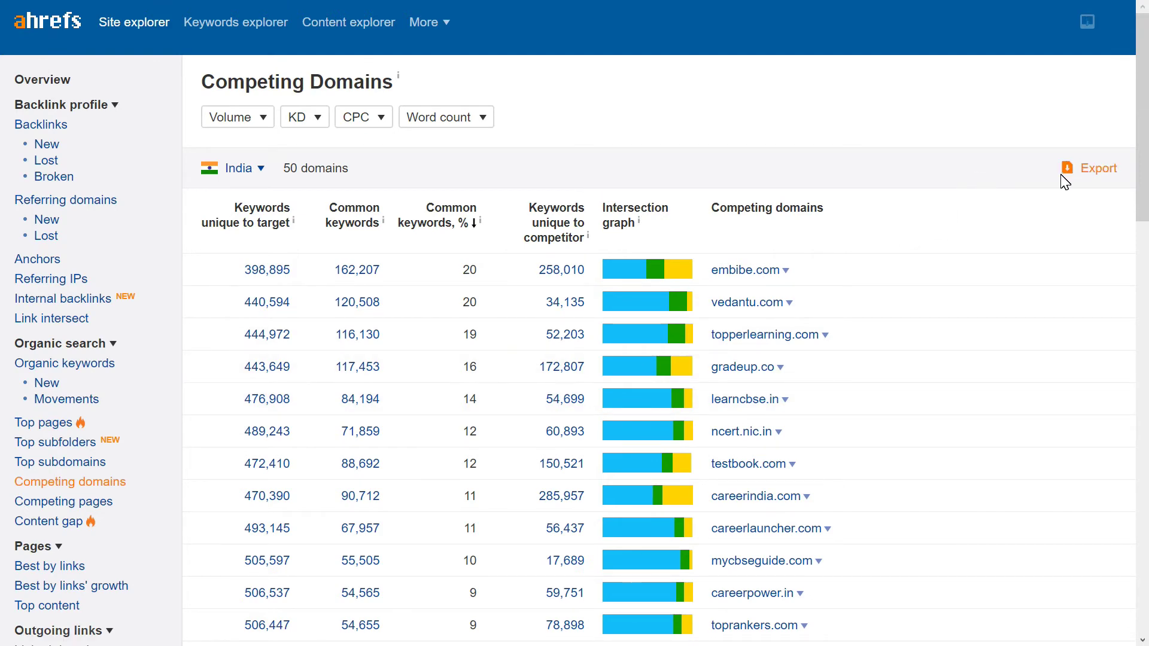
{"action": "left_click", "coordinate": [1095, 178]}
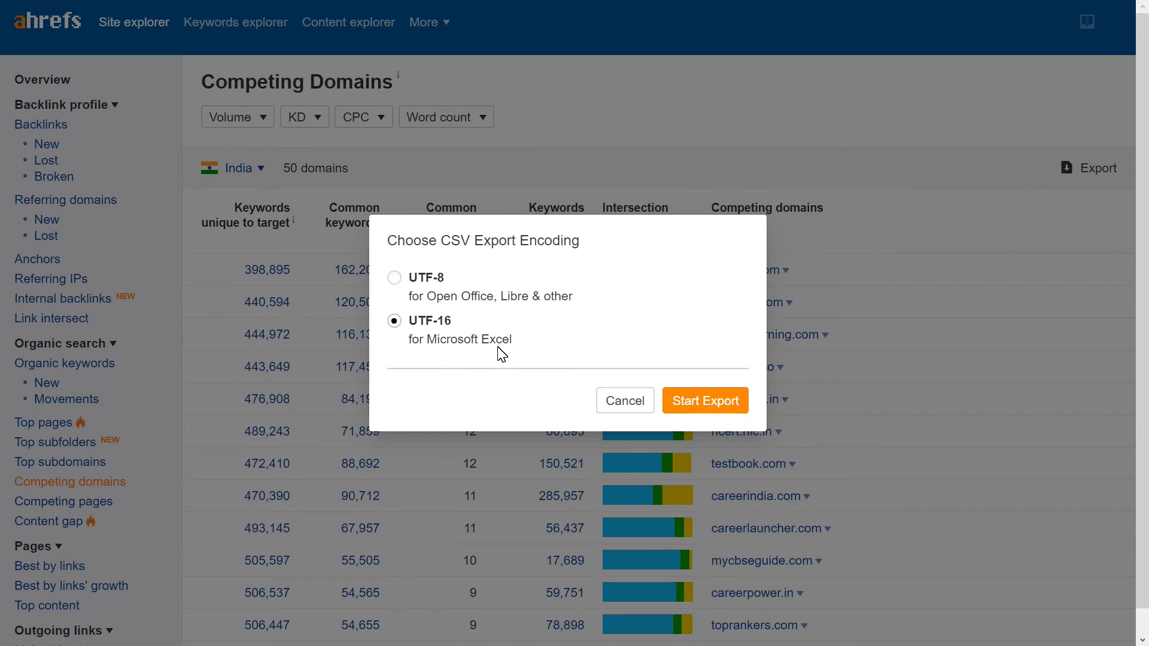
{"action": "left_click", "coordinate": [702, 405]}
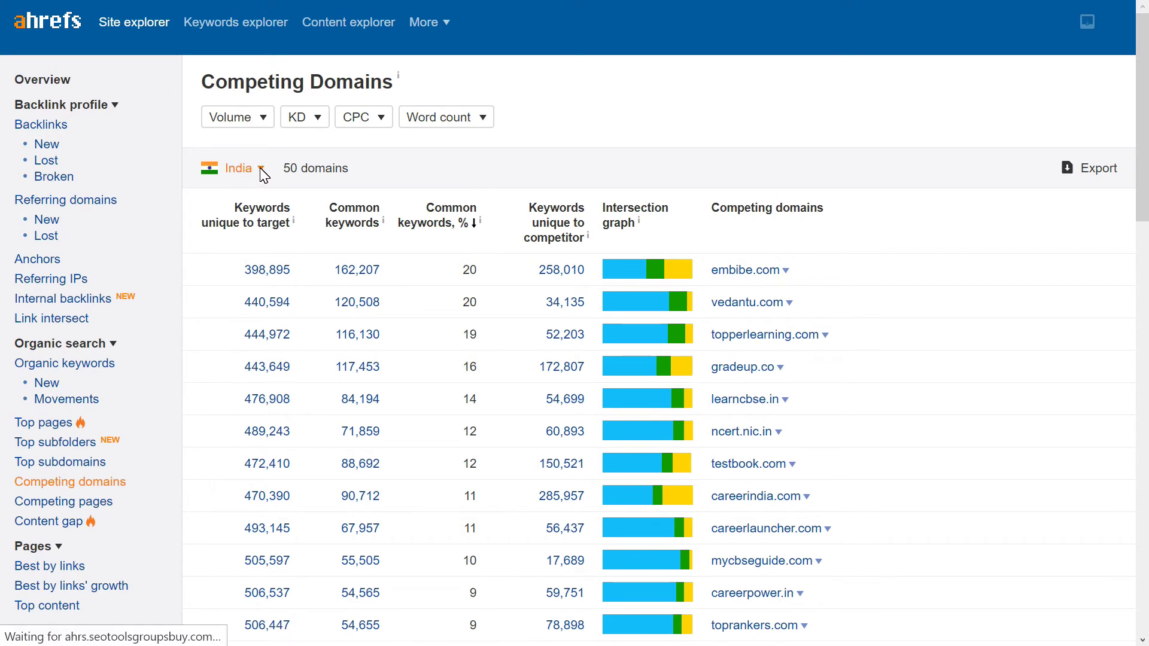
Examine the byjus.com competing domains for India, including their common and unique keyword columns
{"action": "scroll", "coordinate": [284, 340], "scroll_direction": "down", "scroll_amount": 5}
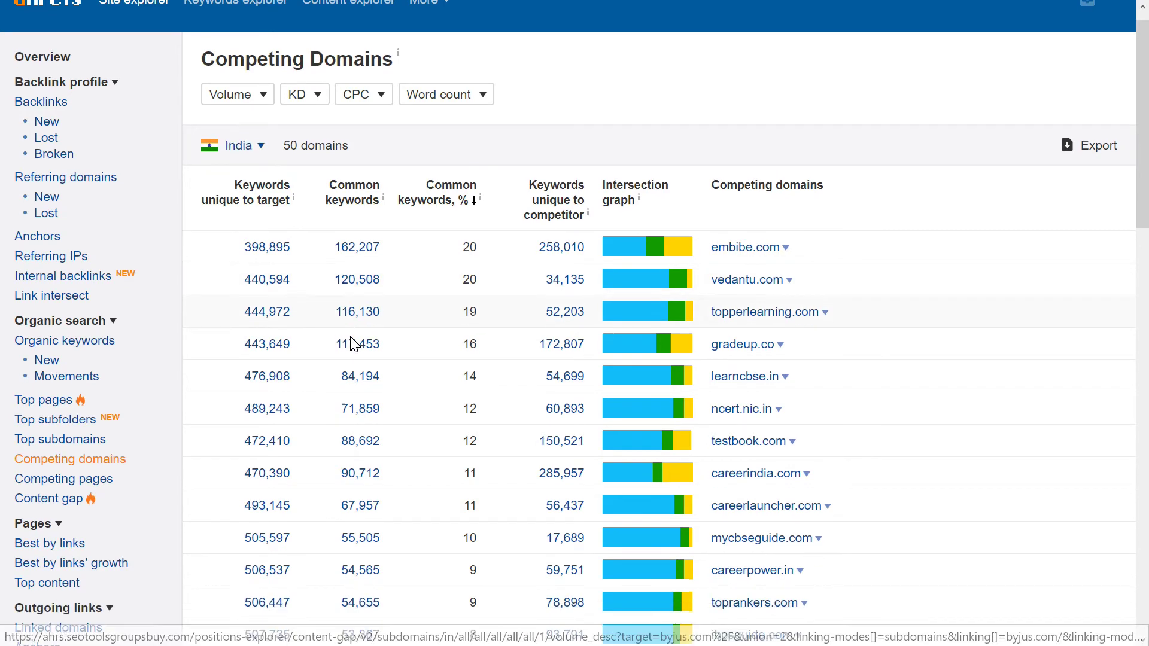
{"action": "scroll", "coordinate": [353, 344], "scroll_direction": "down", "scroll_amount": 5}
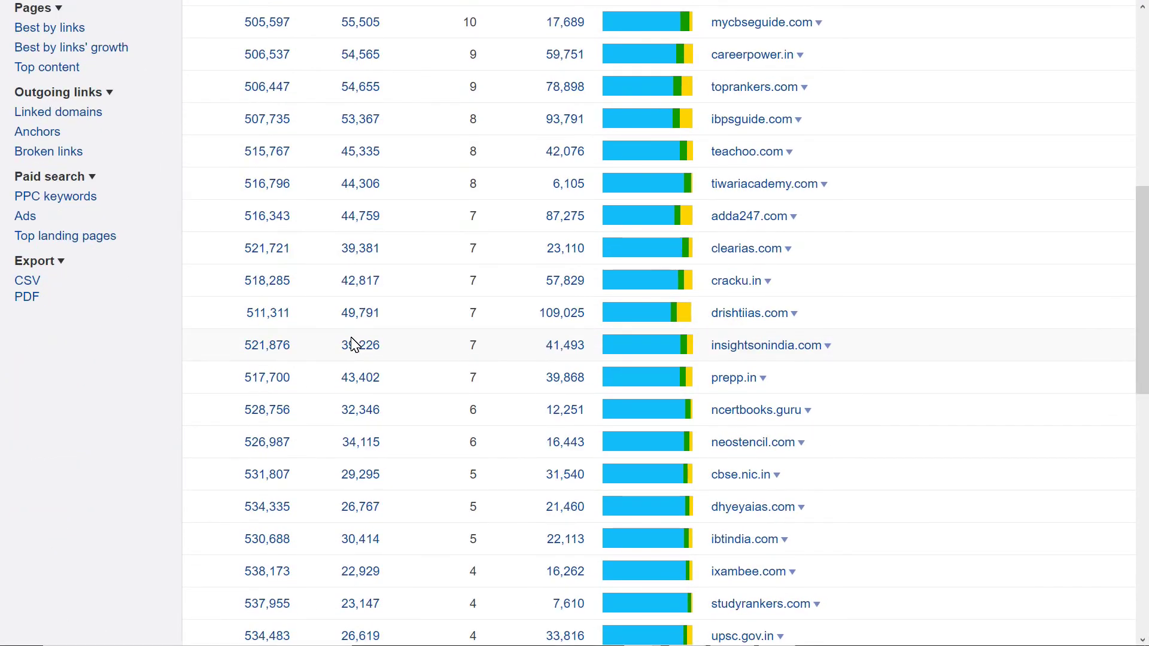
{"action": "scroll", "coordinate": [353, 344], "scroll_direction": "down", "scroll_amount": 5}
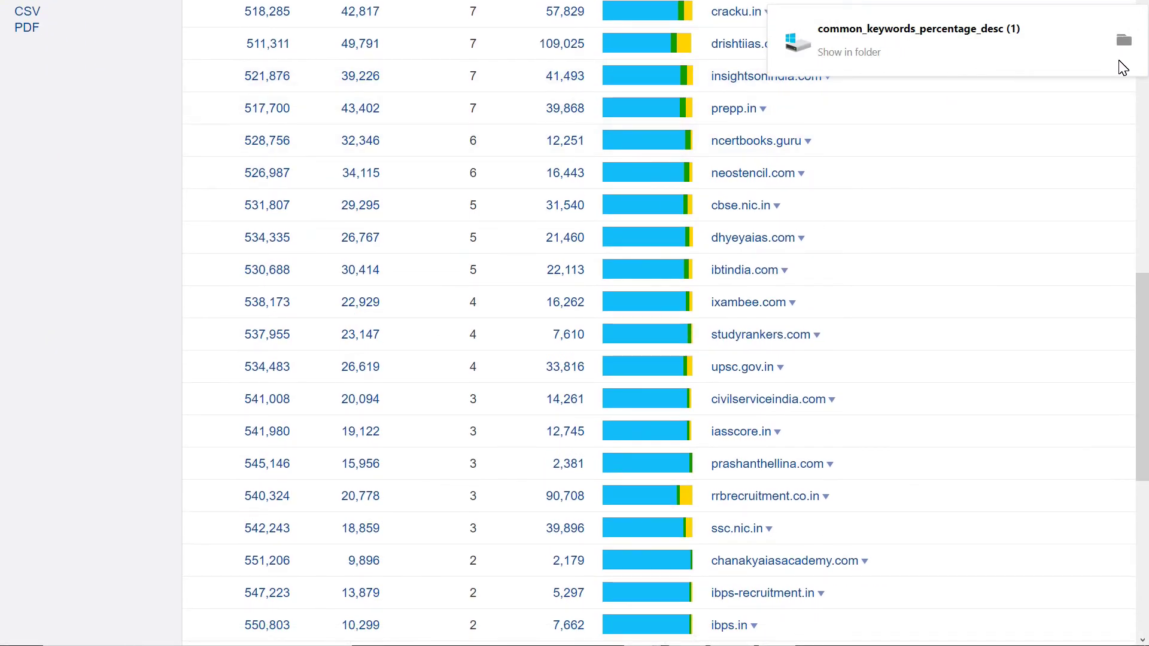
{"action": "scroll", "coordinate": [1003, 220], "scroll_direction": "up", "scroll_amount": 10}
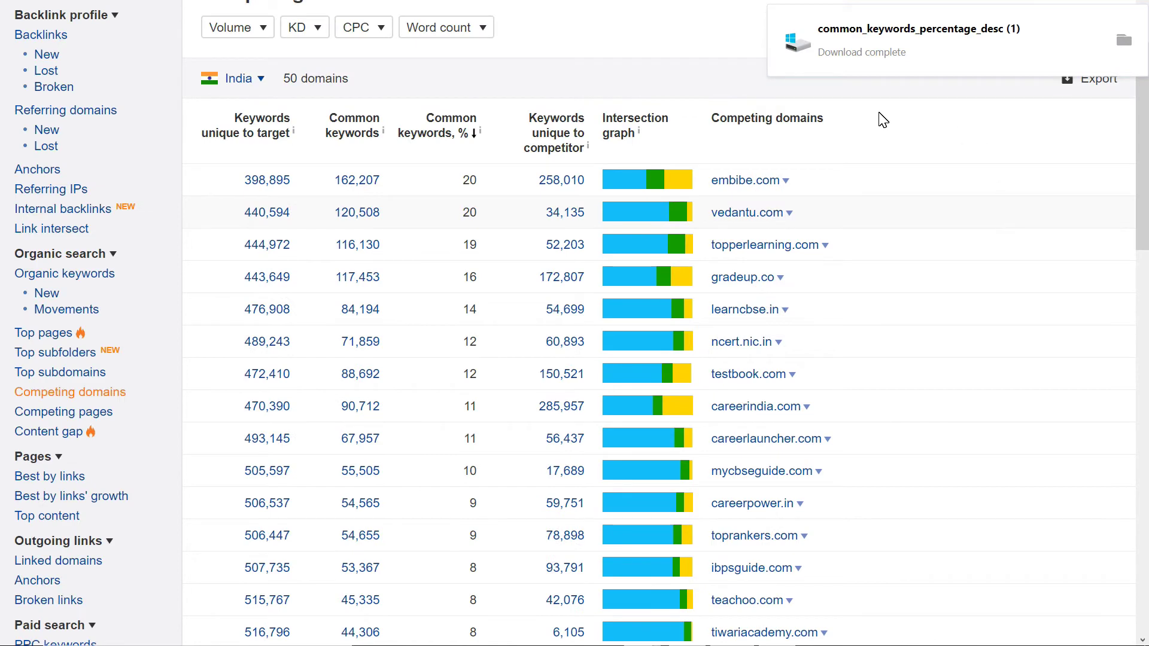
{"action": "left_click", "coordinate": [627, 50]}
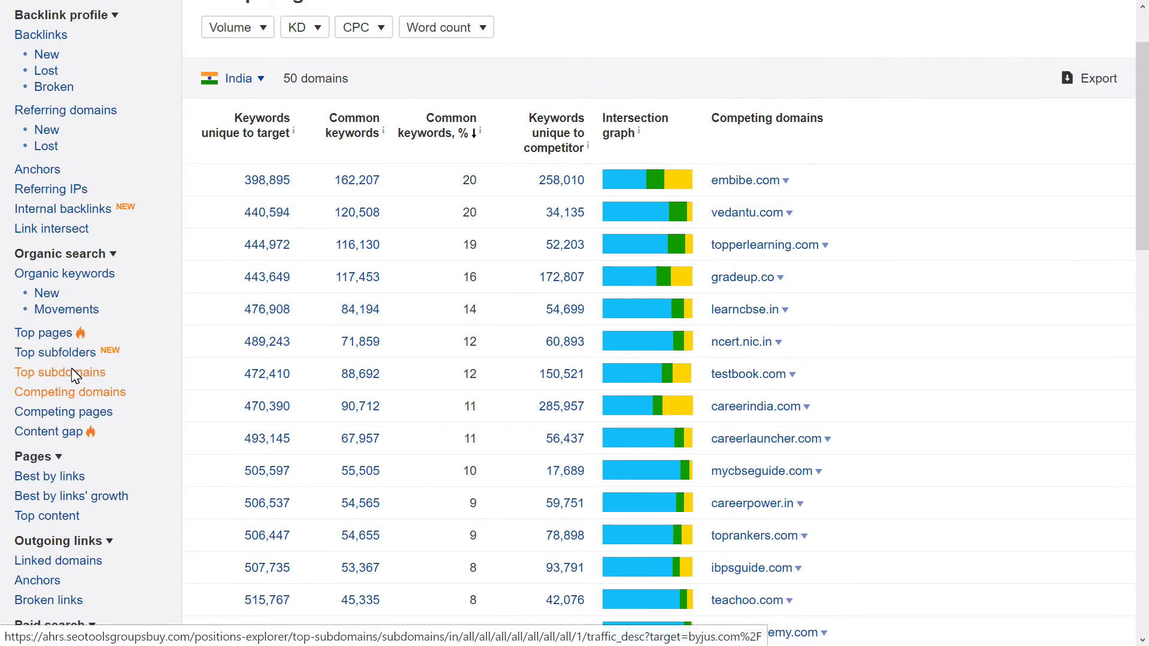
{"action": "scroll", "coordinate": [67, 378], "scroll_direction": "down", "scroll_amount": 3}
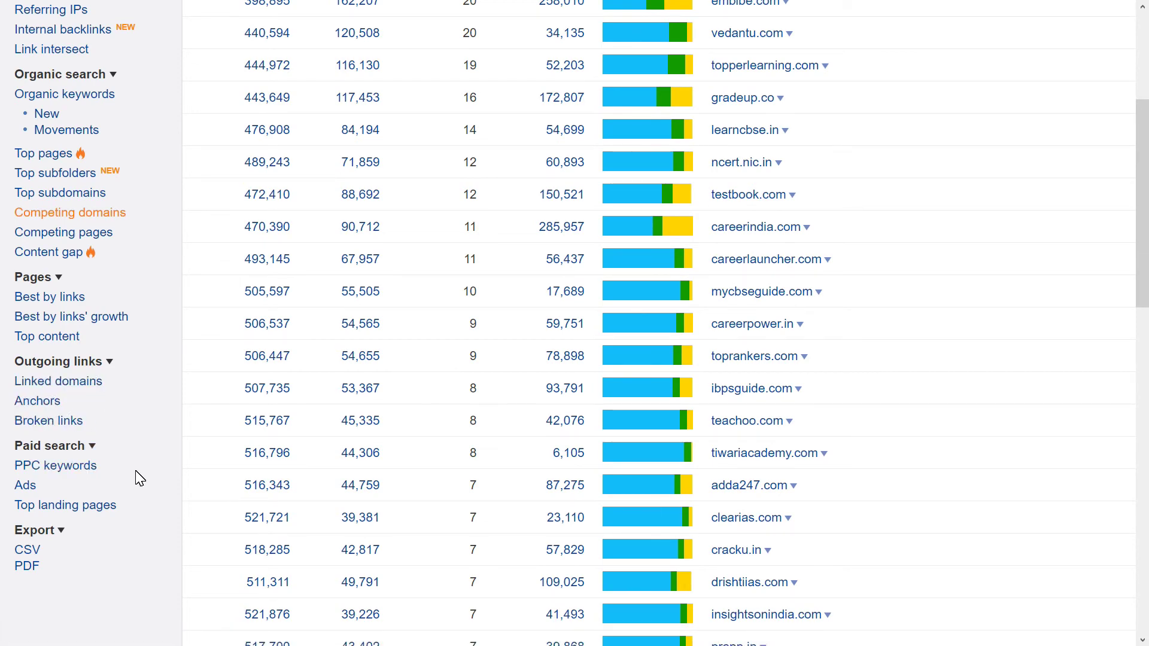
{"action": "scroll", "coordinate": [138, 478], "scroll_direction": "up", "scroll_amount": 2}
{"action": "scroll", "coordinate": [139, 478], "scroll_direction": "up", "scroll_amount": 2}
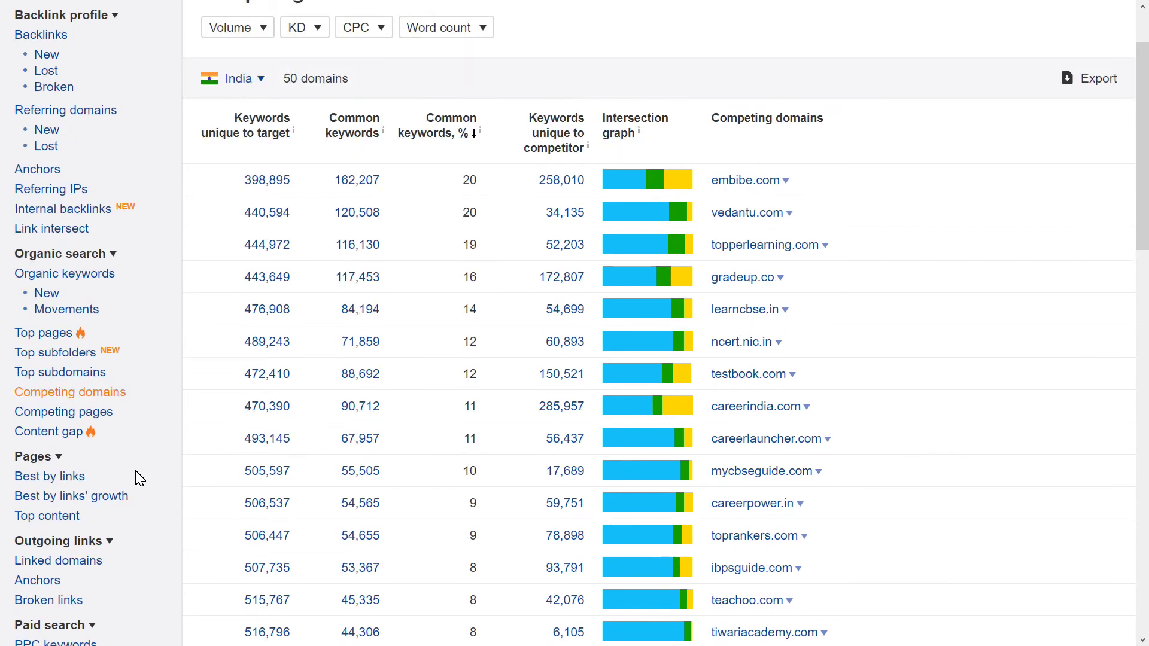
{"action": "scroll", "coordinate": [124, 392], "scroll_direction": "up", "scroll_amount": 2}
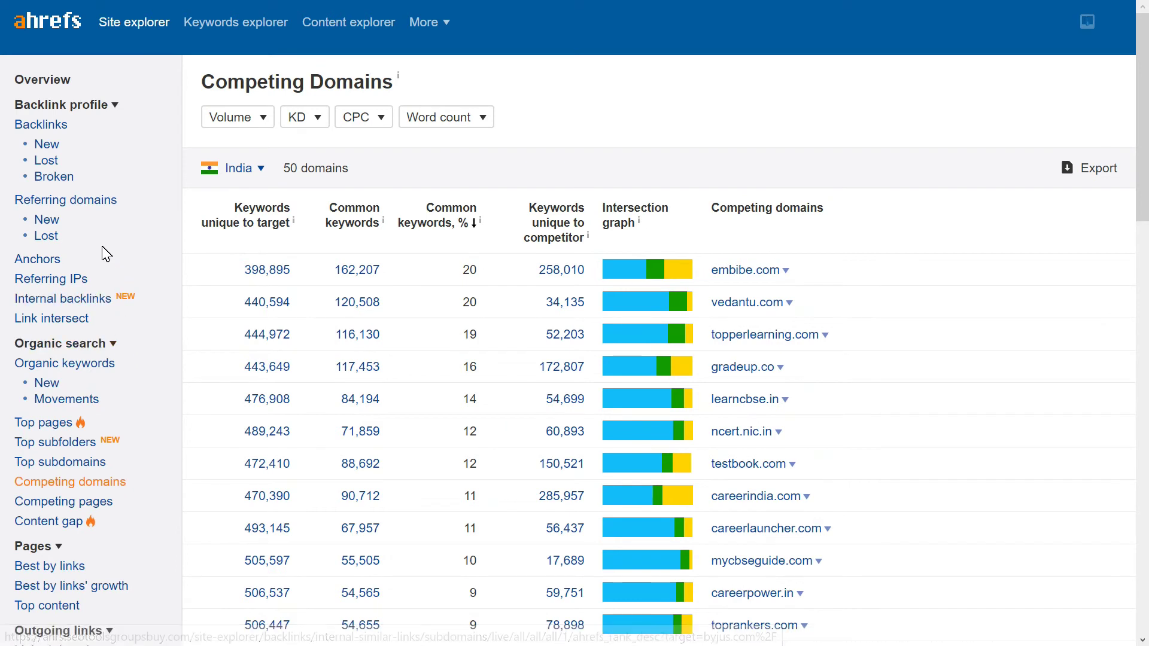
Open the backlink Anchors report for byjus.com and review the anchor texts with their referring domains and pages
{"action": "left_click", "coordinate": [50, 265]}
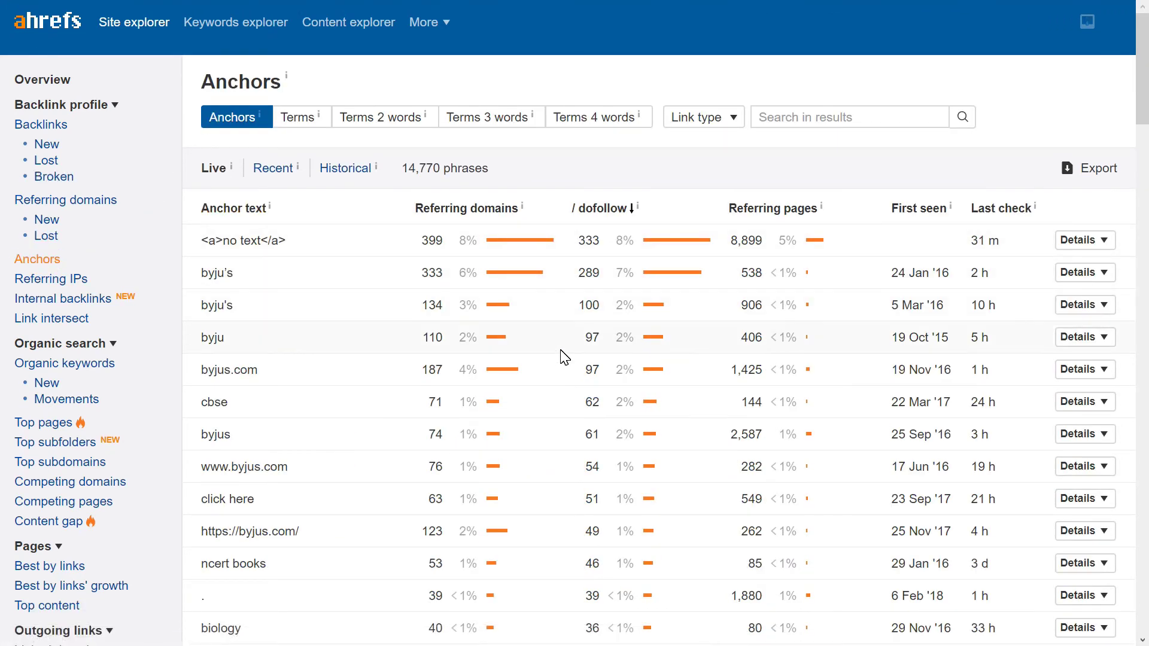
{"action": "scroll", "coordinate": [562, 359], "scroll_direction": "down", "scroll_amount": 1}
{"action": "scroll", "coordinate": [562, 359], "scroll_direction": "down", "scroll_amount": 1}
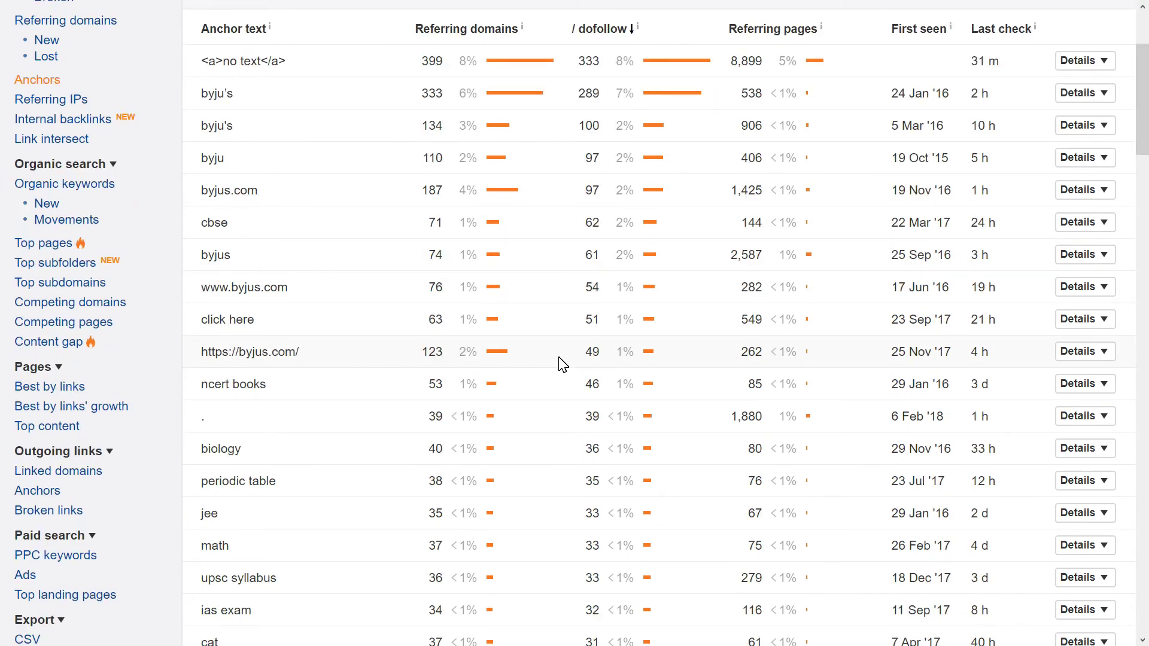
{"action": "scroll", "coordinate": [562, 369], "scroll_direction": "down", "scroll_amount": 1}
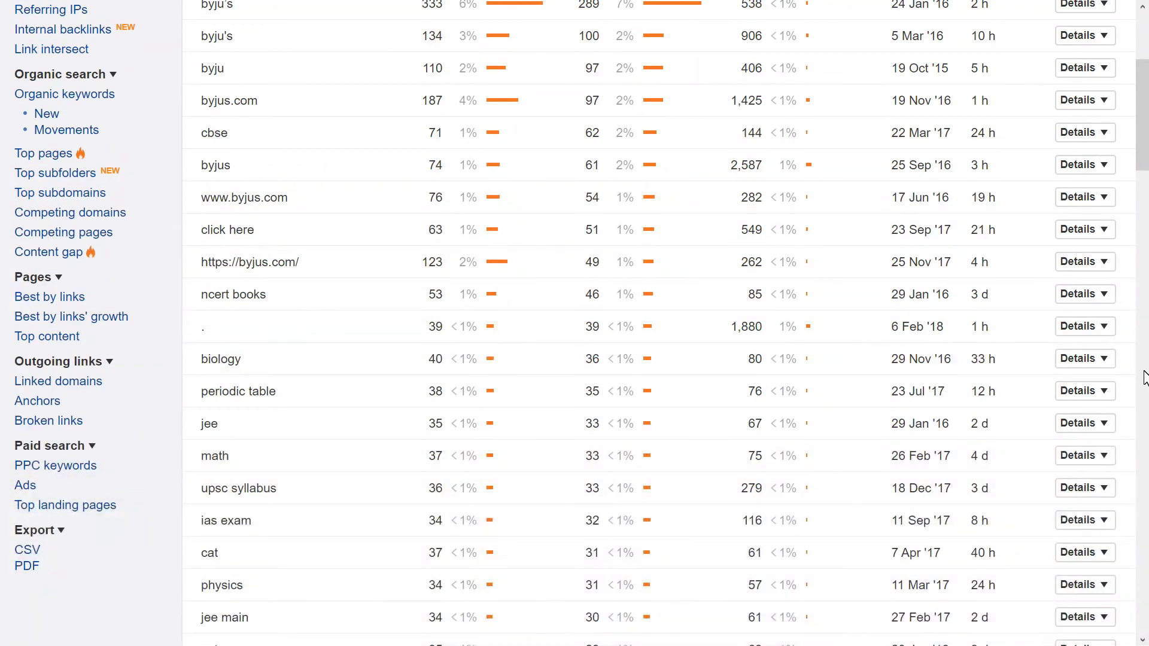
{"action": "scroll", "coordinate": [1074, 401], "scroll_direction": "down", "scroll_amount": 2}
{"action": "scroll", "coordinate": [1076, 395], "scroll_direction": "down", "scroll_amount": 1}
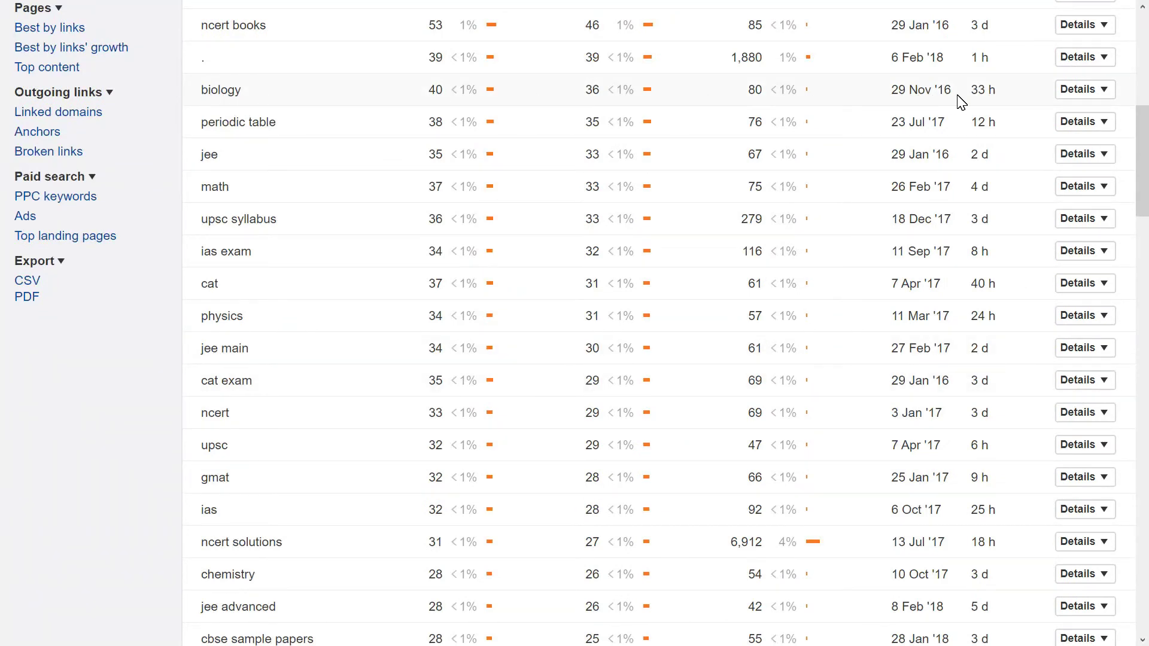
{"action": "scroll", "coordinate": [957, 325], "scroll_direction": "up", "scroll_amount": 5}
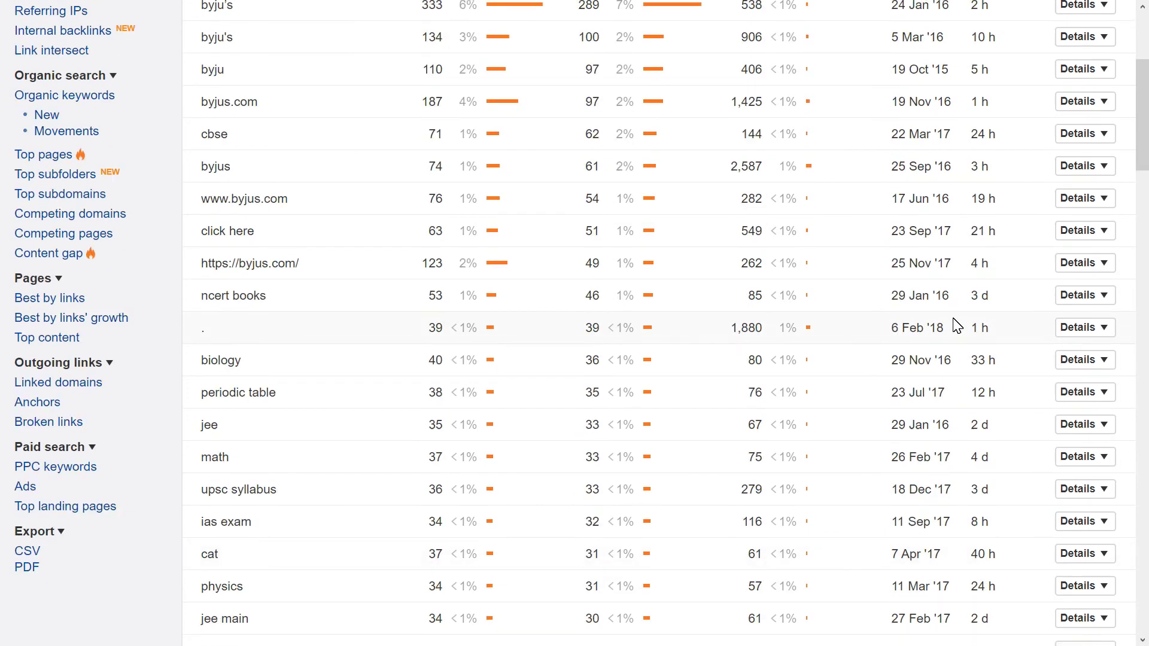
{"action": "scroll", "coordinate": [957, 326], "scroll_direction": "up", "scroll_amount": 5}
Sort the anchors by newest first-seen date and check the details options of the topmost anchor
{"action": "left_click", "coordinate": [920, 209]}
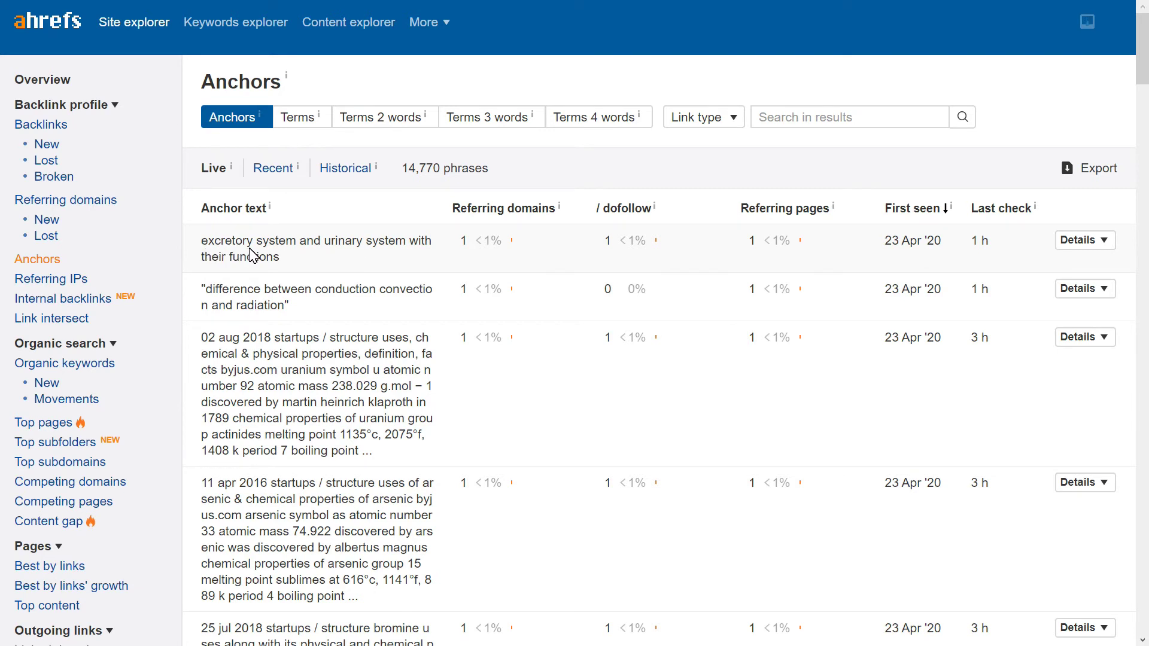
{"action": "left_click_drag", "start_coordinate": [285, 258], "coordinate": [205, 247]}
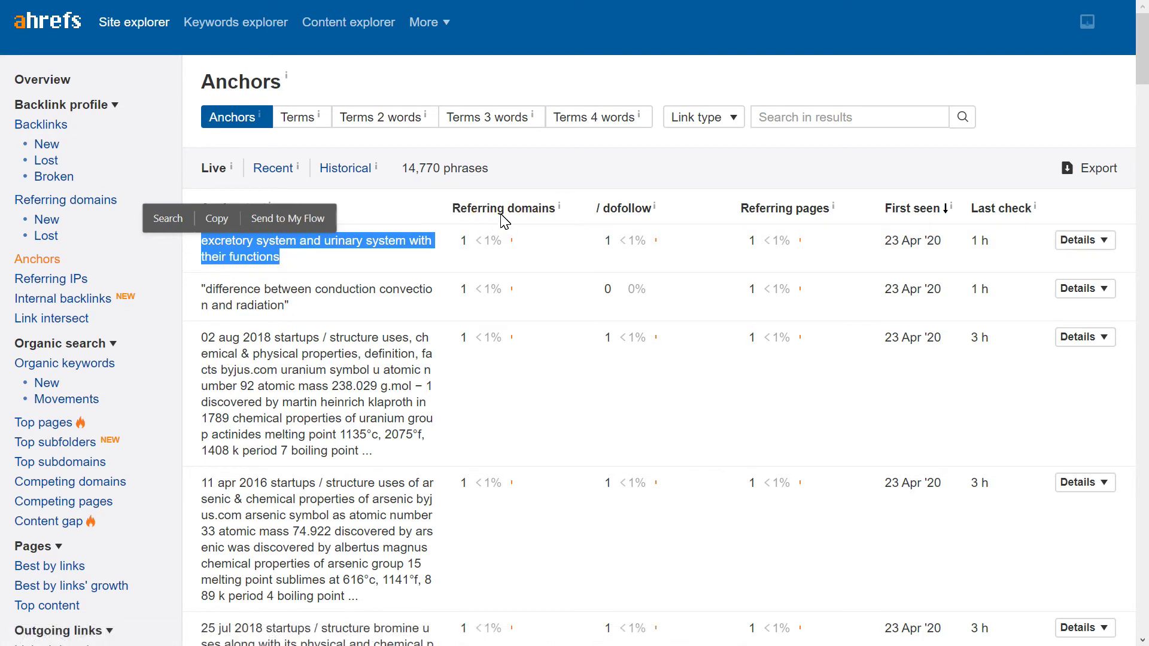
{"action": "left_click", "coordinate": [541, 256]}
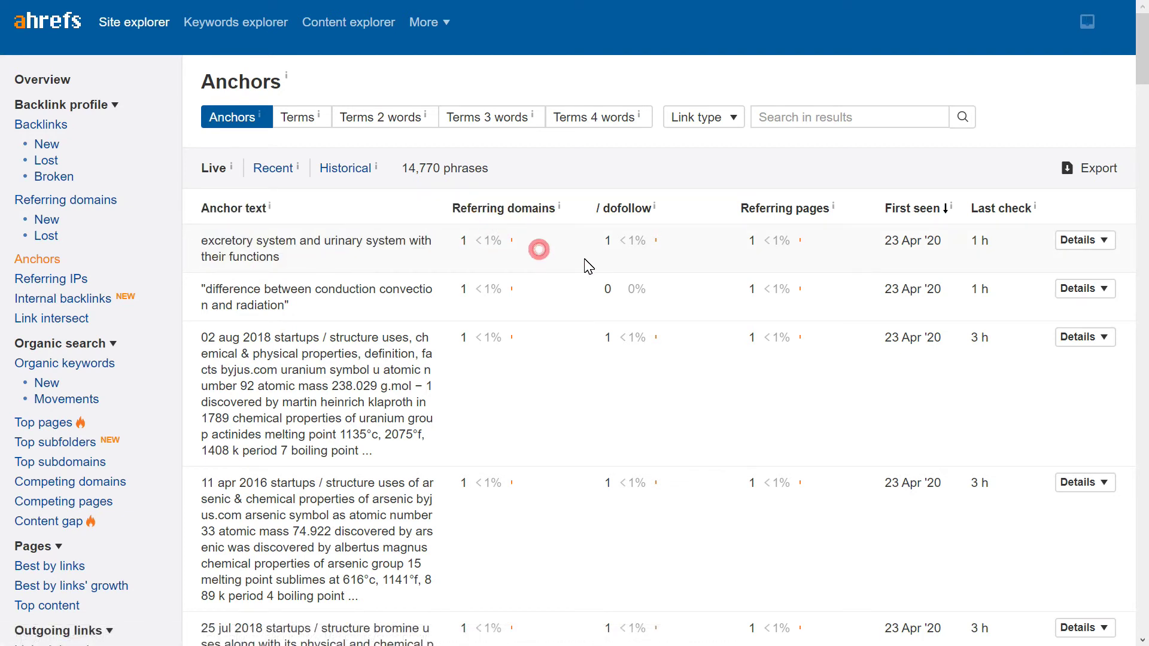
{"action": "left_click", "coordinate": [1108, 246]}
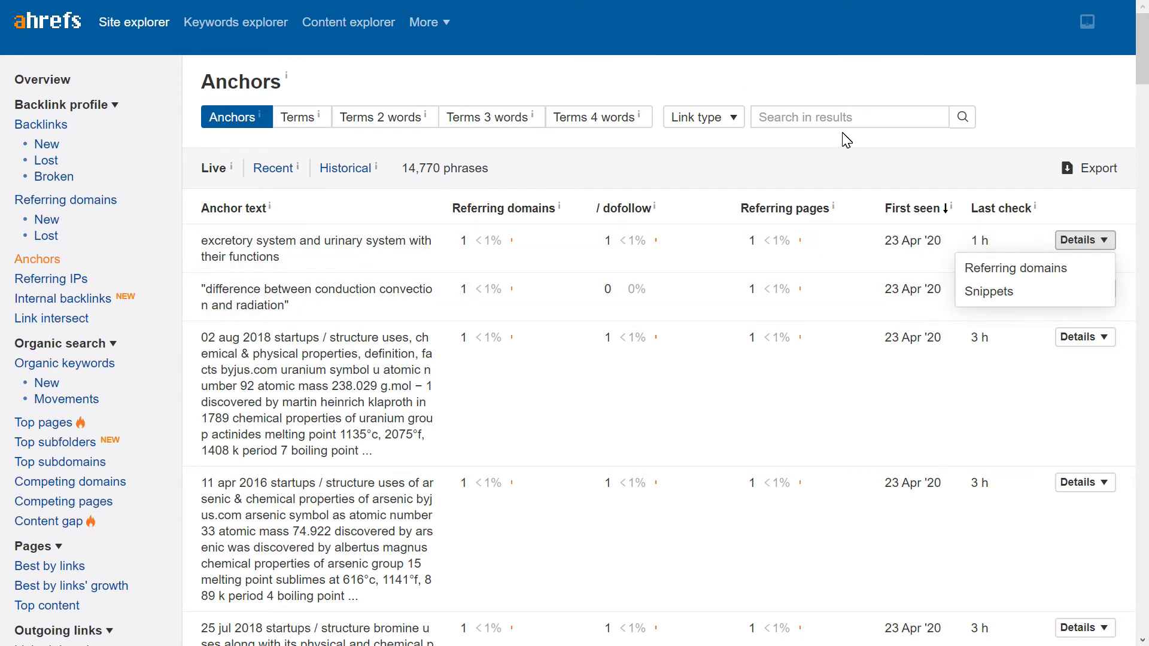
{"action": "left_click", "coordinate": [802, 172]}
Open the Top content report for byjus.com and review the listed pages with their social shares and publication dates
{"action": "scroll", "coordinate": [258, 419], "scroll_direction": "down", "scroll_amount": 1}
{"action": "scroll", "coordinate": [257, 418], "scroll_direction": "down", "scroll_amount": 5}
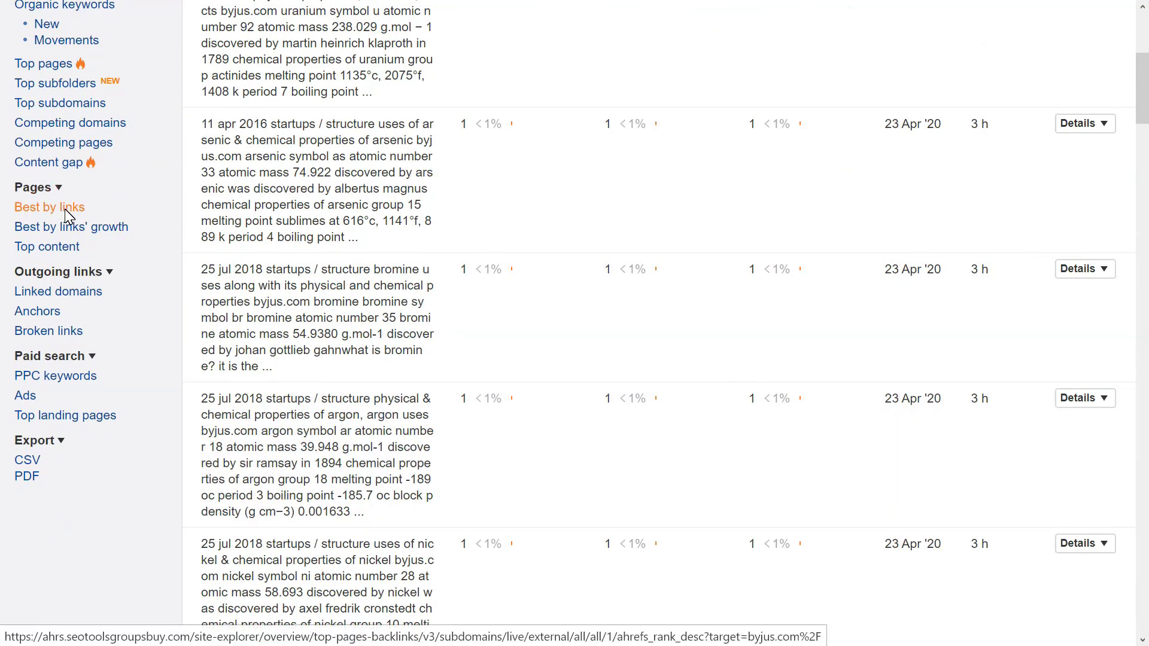
{"action": "left_click", "coordinate": [54, 249]}
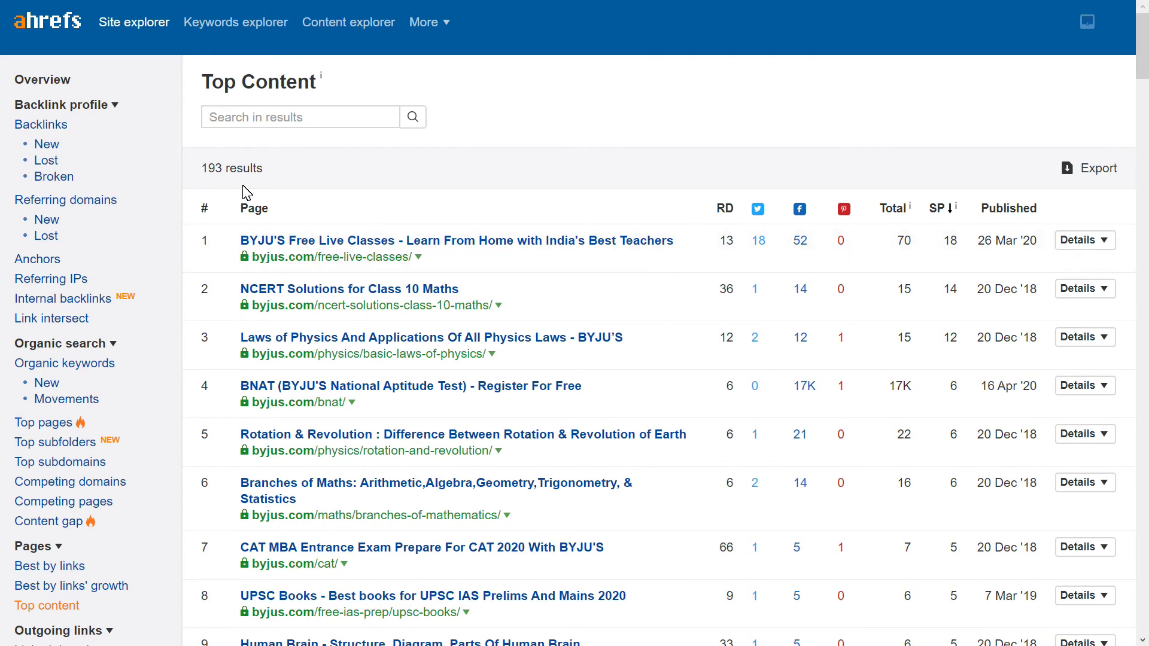
{"action": "scroll", "coordinate": [676, 246], "scroll_direction": "down", "scroll_amount": 1}
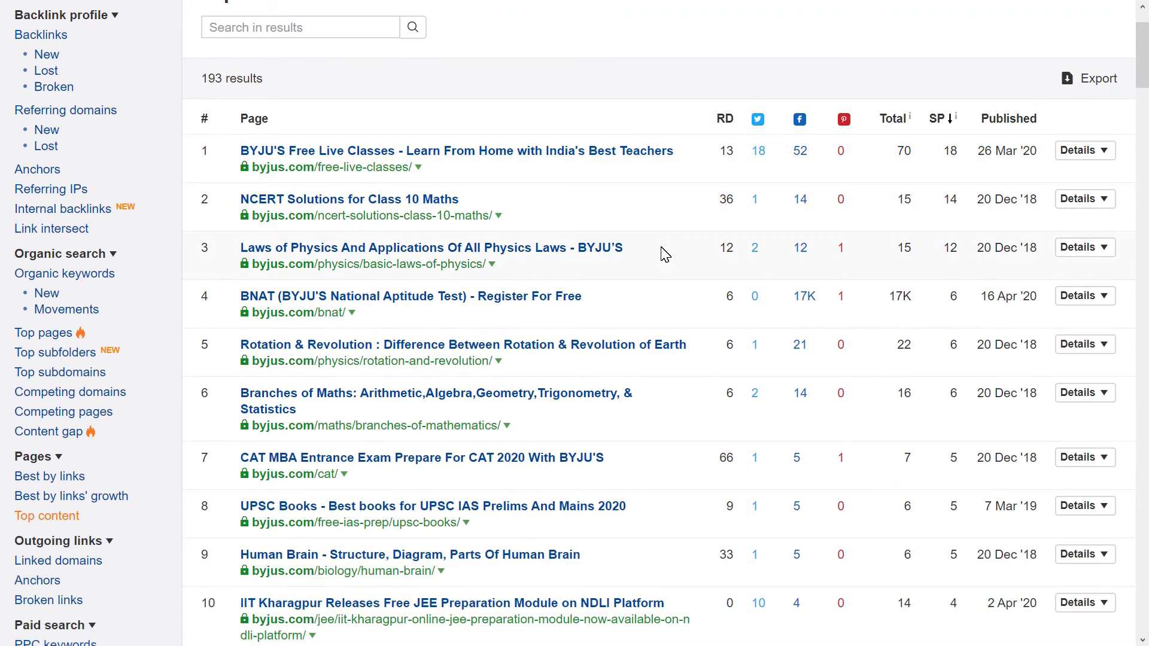
{"action": "scroll", "coordinate": [664, 255], "scroll_direction": "down", "scroll_amount": 3}
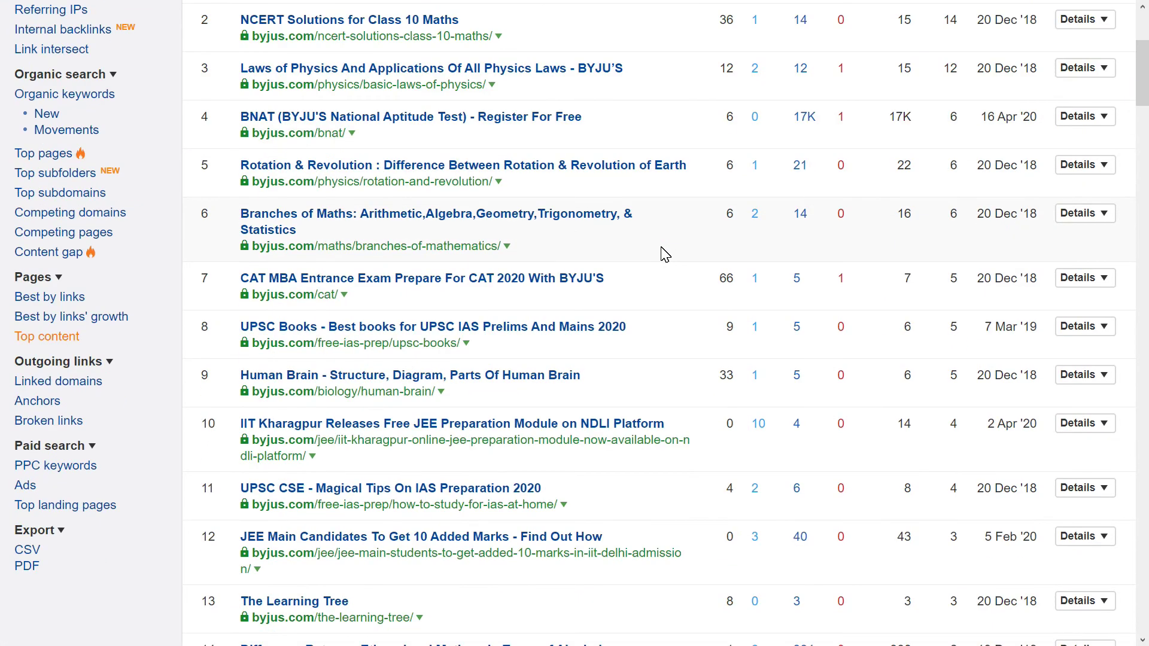
{"action": "scroll", "coordinate": [665, 254], "scroll_direction": "down", "scroll_amount": 4}
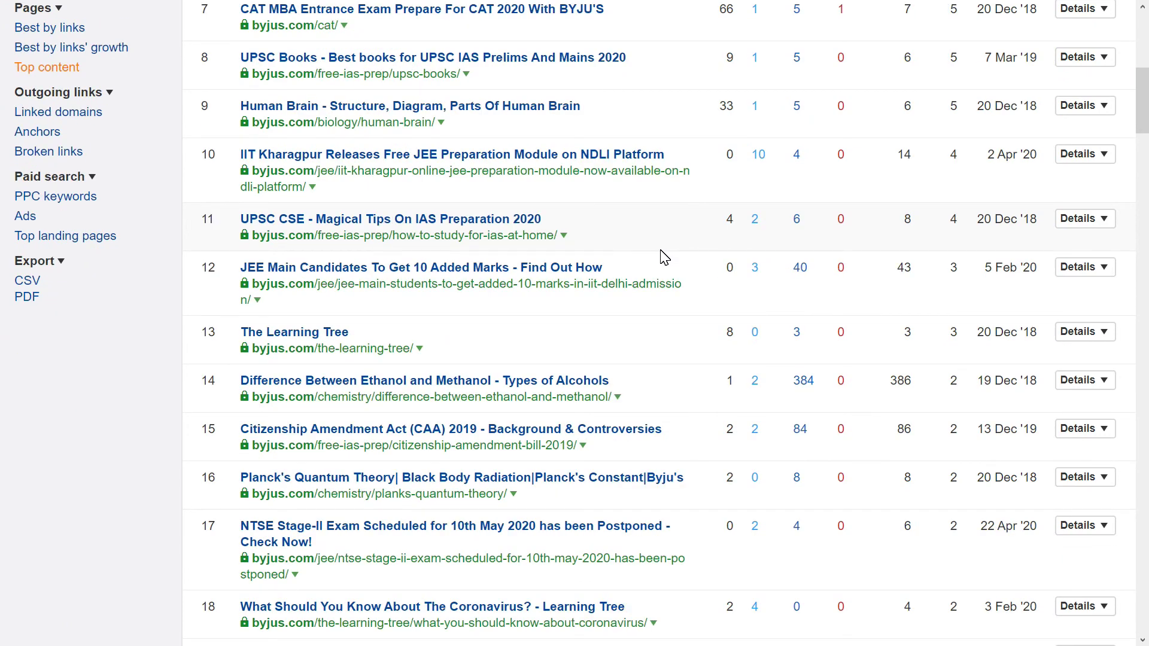
{"action": "scroll", "coordinate": [665, 256], "scroll_direction": "down", "scroll_amount": 4}
{"action": "scroll", "coordinate": [677, 276], "scroll_direction": "down", "scroll_amount": 5}
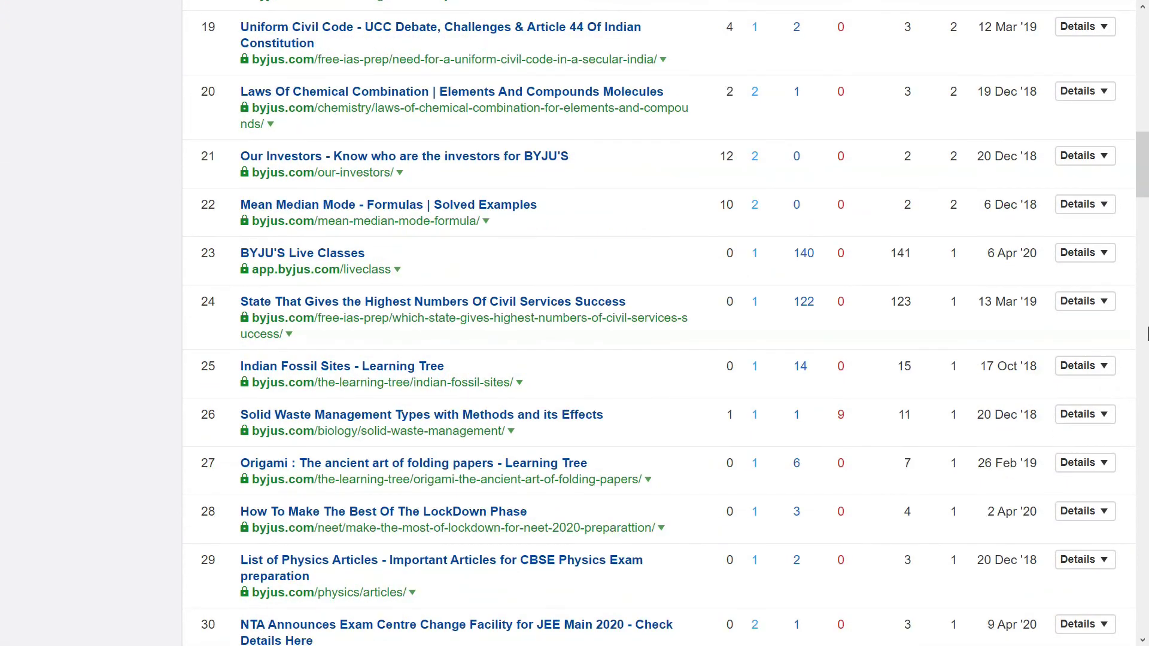
Run a full CSV export of the byjus.com top content in UTF-16 for Microsoft Excel and download the file
{"action": "left_click_drag", "start_coordinate": [1143, 178], "coordinate": [1144, 36]}
{"action": "left_click", "coordinate": [1091, 170]}
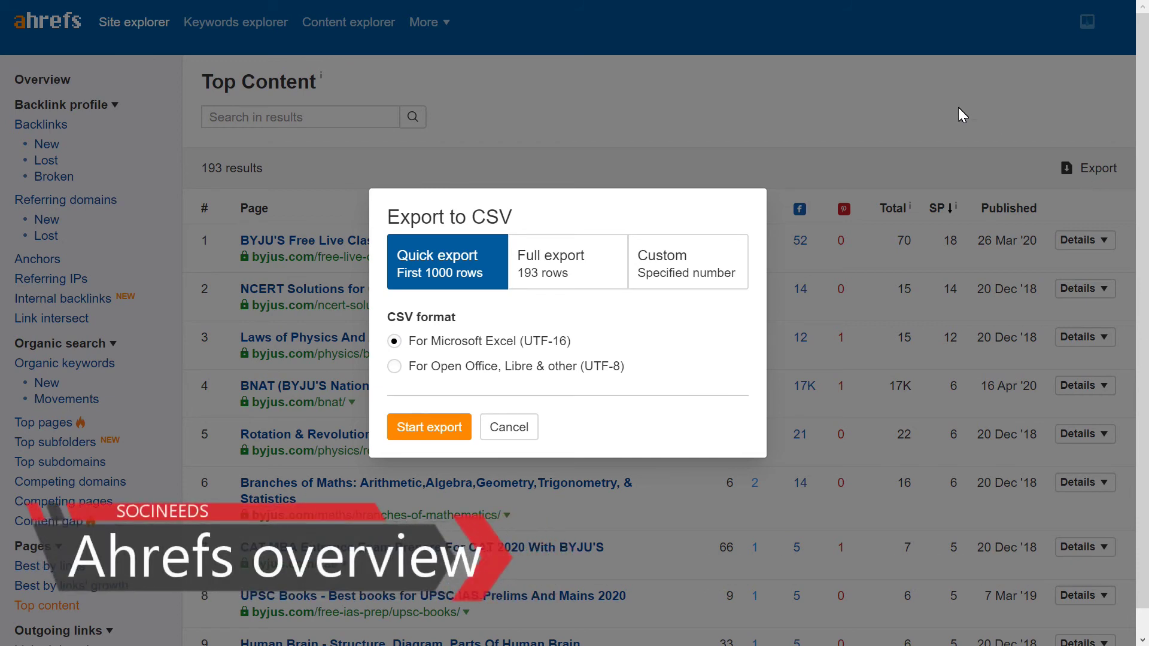
{"action": "left_click", "coordinate": [577, 264]}
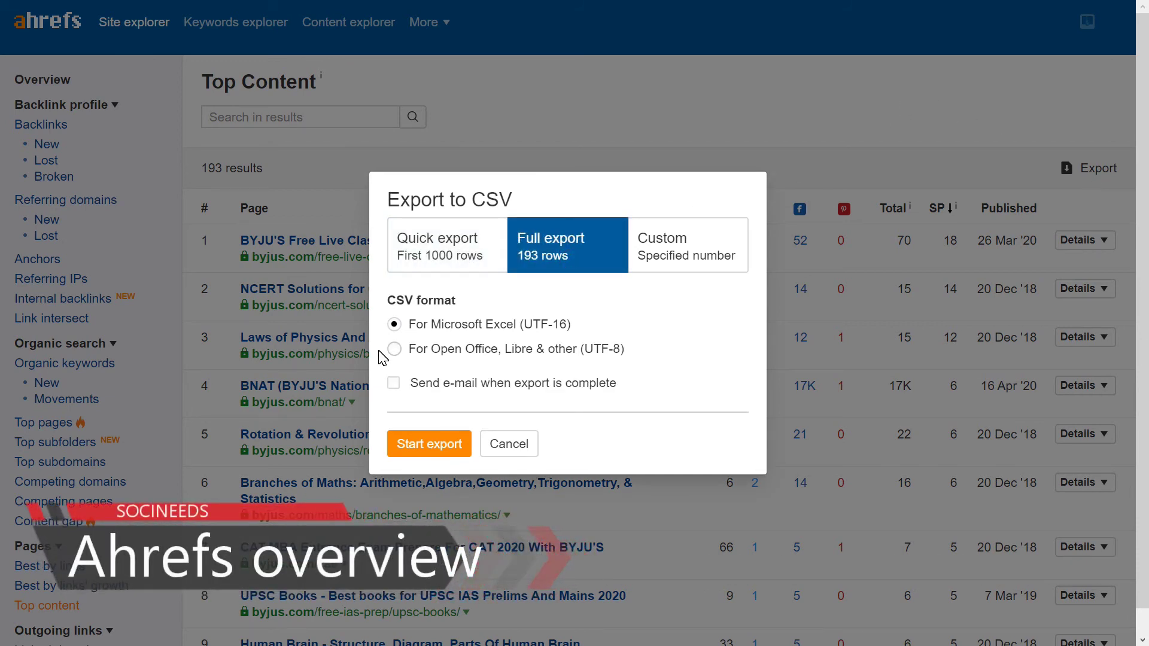
{"action": "left_click", "coordinate": [429, 445]}
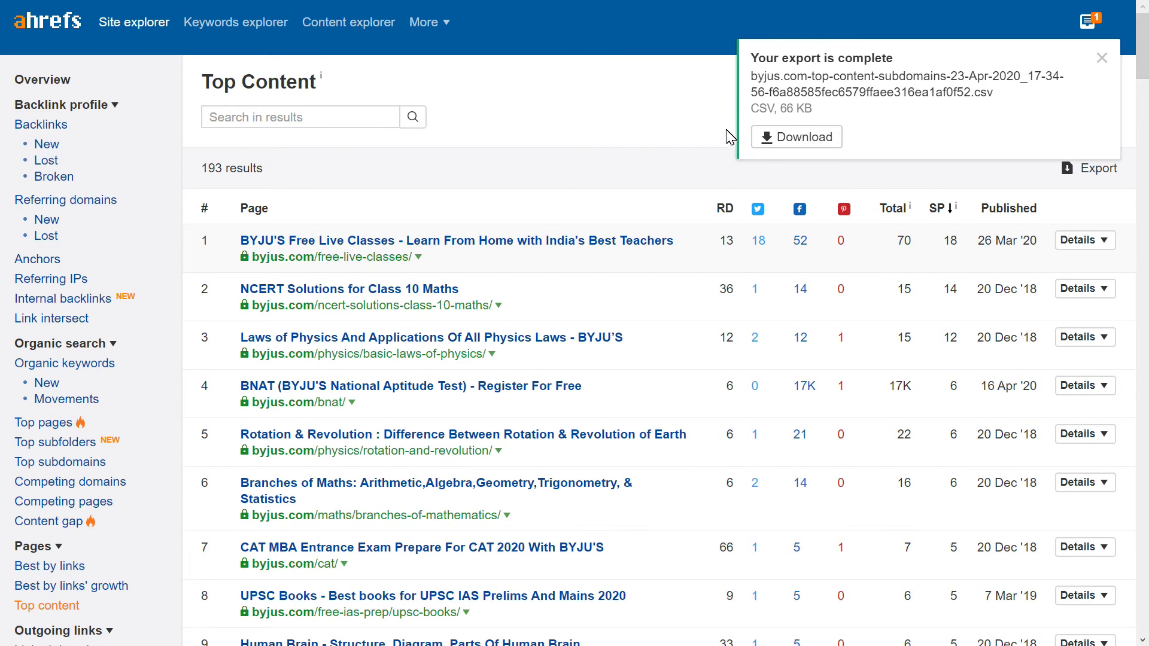
{"action": "left_click", "coordinate": [798, 138]}
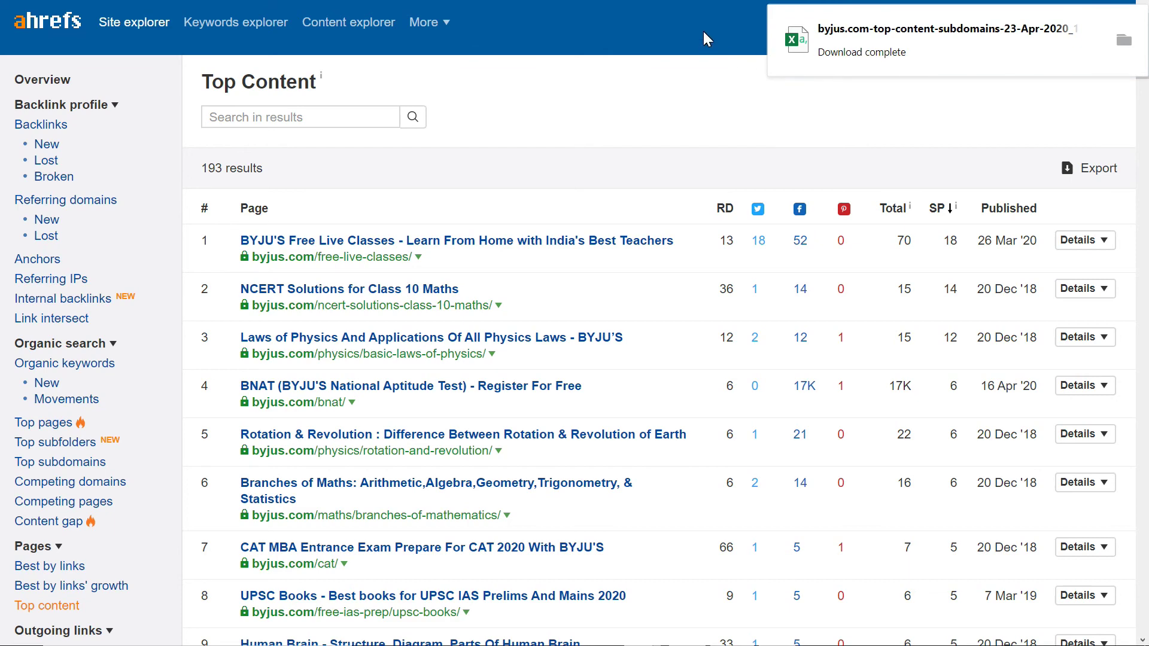
Check the downloaded top content CSV in its folder and the exported files list, closing both
{"action": "left_click", "coordinate": [1122, 40]}
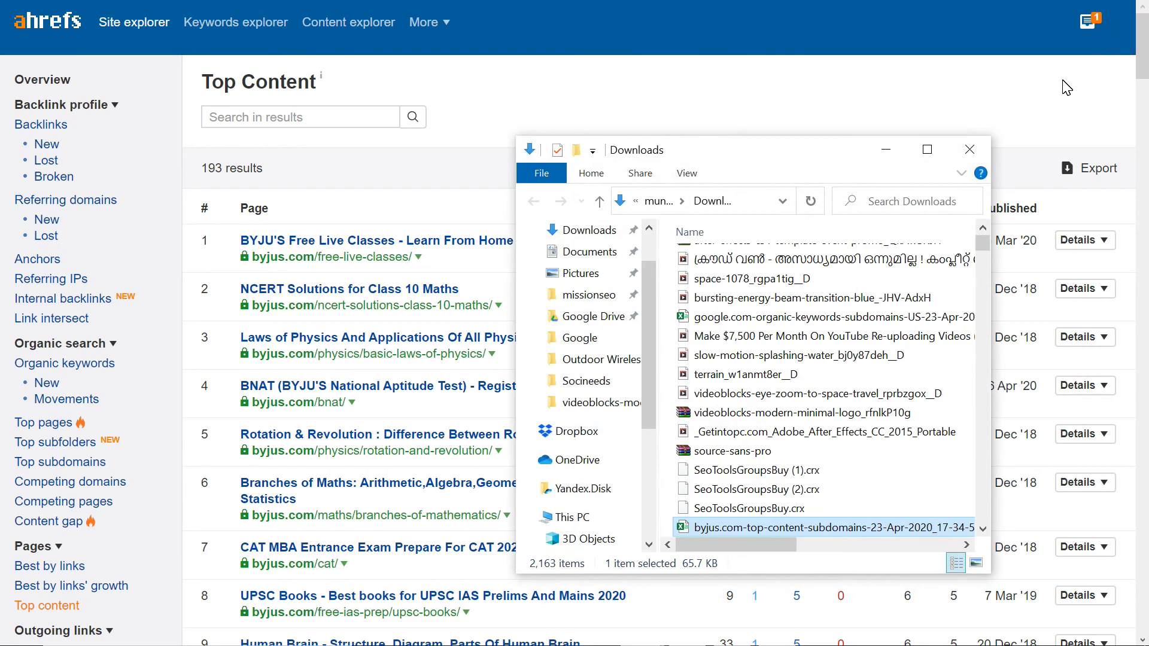
{"action": "scroll", "coordinate": [885, 398], "scroll_direction": "up", "scroll_amount": 2}
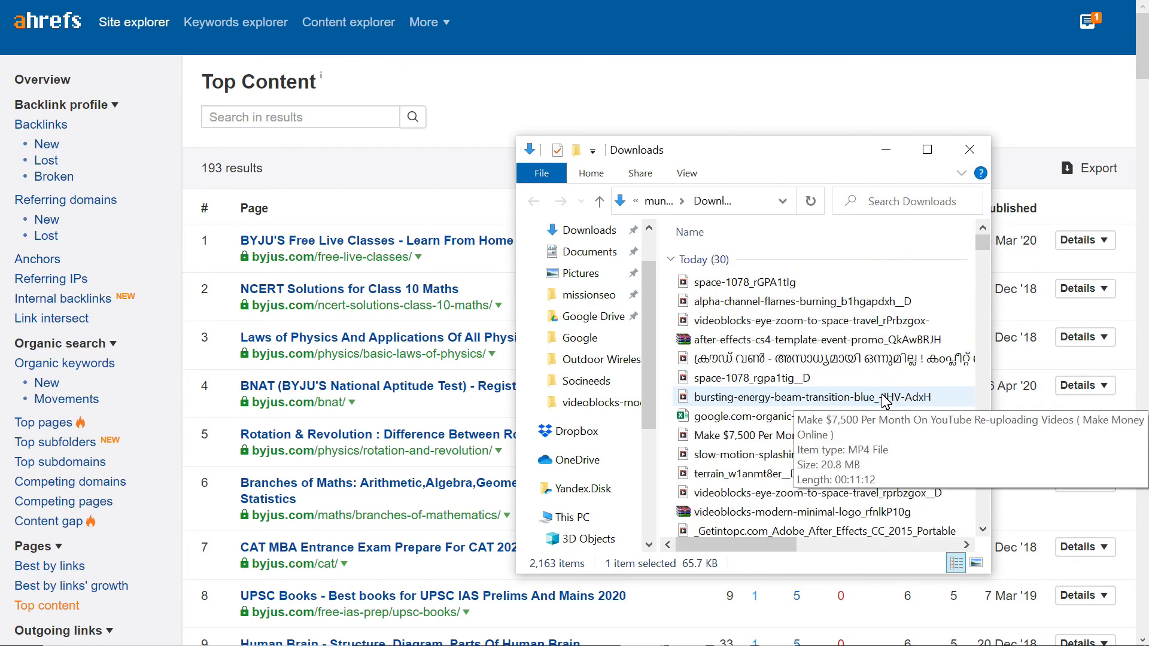
{"action": "left_click", "coordinate": [961, 150]}
{"action": "left_click", "coordinate": [1086, 22]}
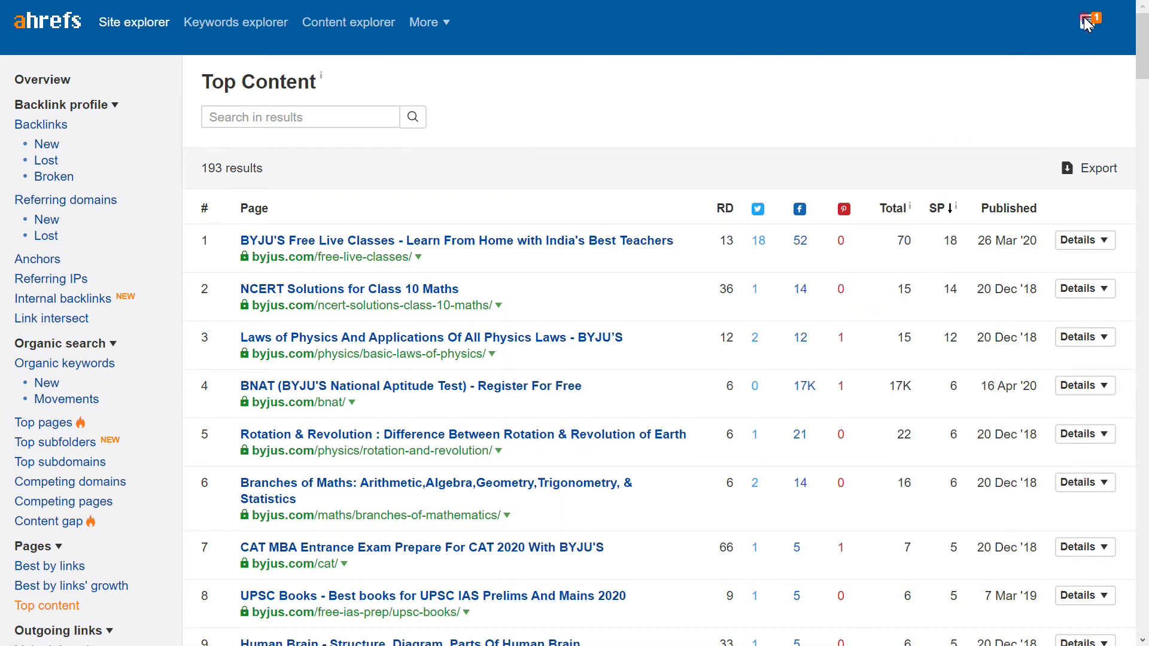
{"action": "left_click", "coordinate": [661, 31]}
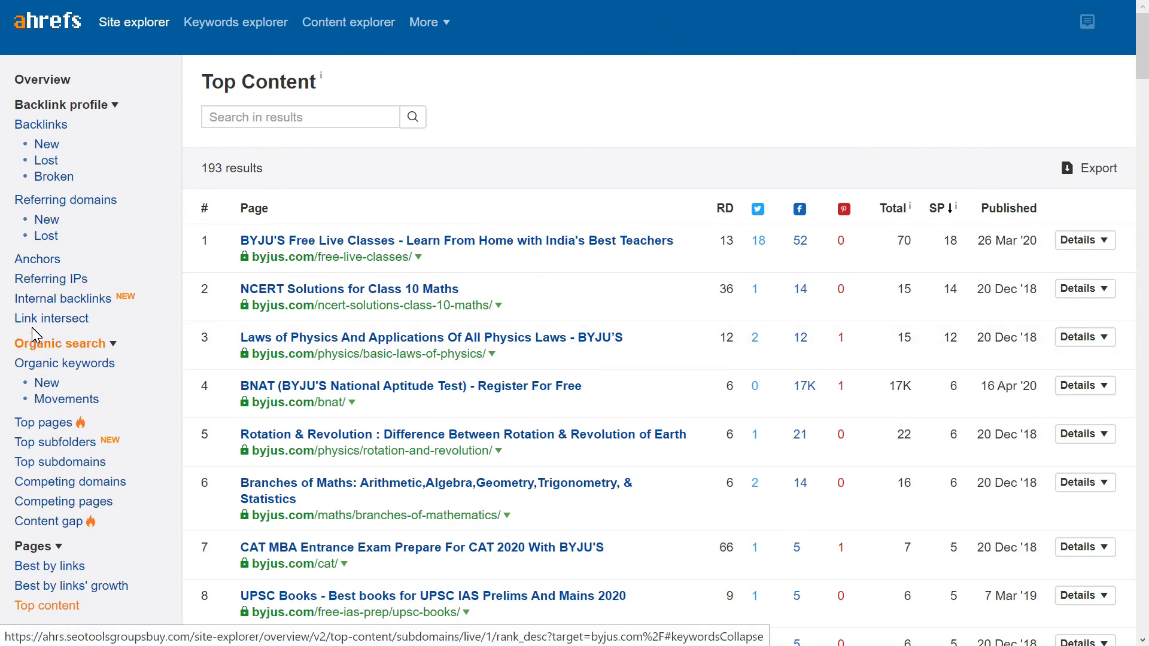
Open the Internal backlinks report for byjus.com
{"action": "left_click", "coordinate": [82, 303]}
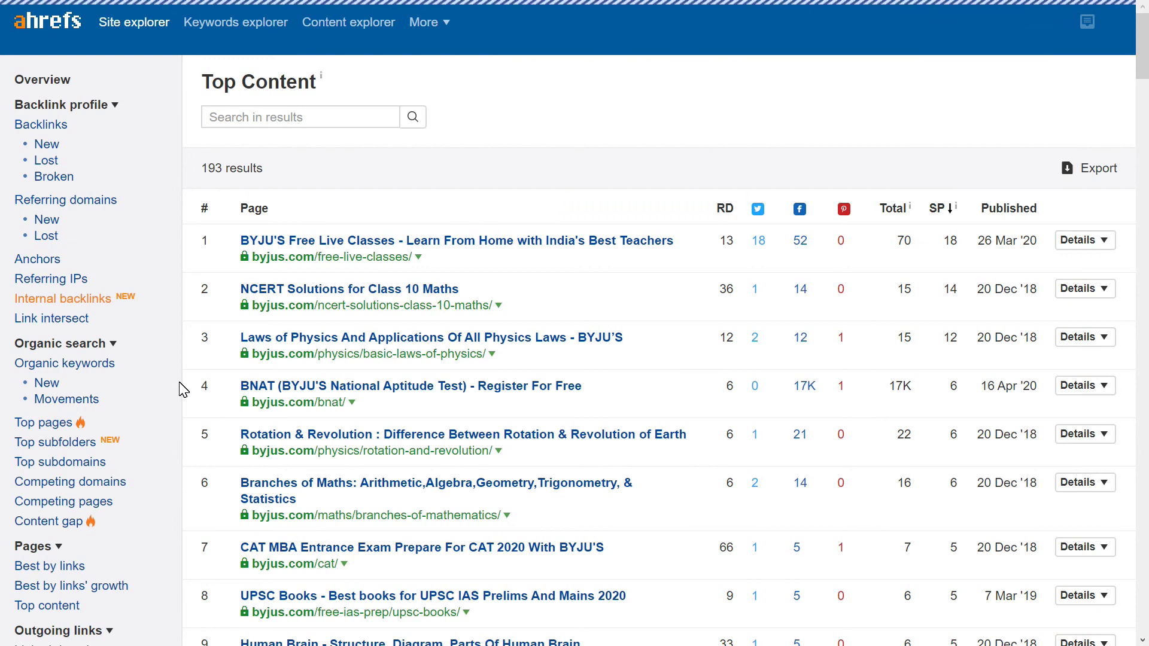
{"action": "scroll", "coordinate": [96, 443], "scroll_direction": "down", "scroll_amount": 3}
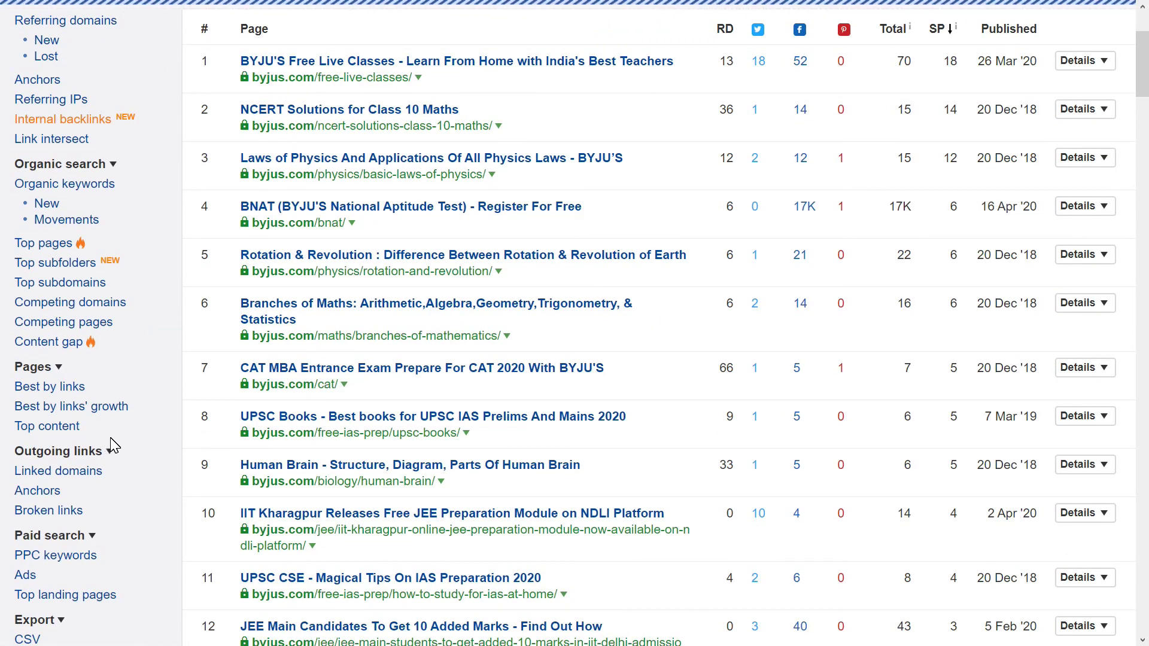
{"action": "scroll", "coordinate": [113, 446], "scroll_direction": "down", "scroll_amount": 2}
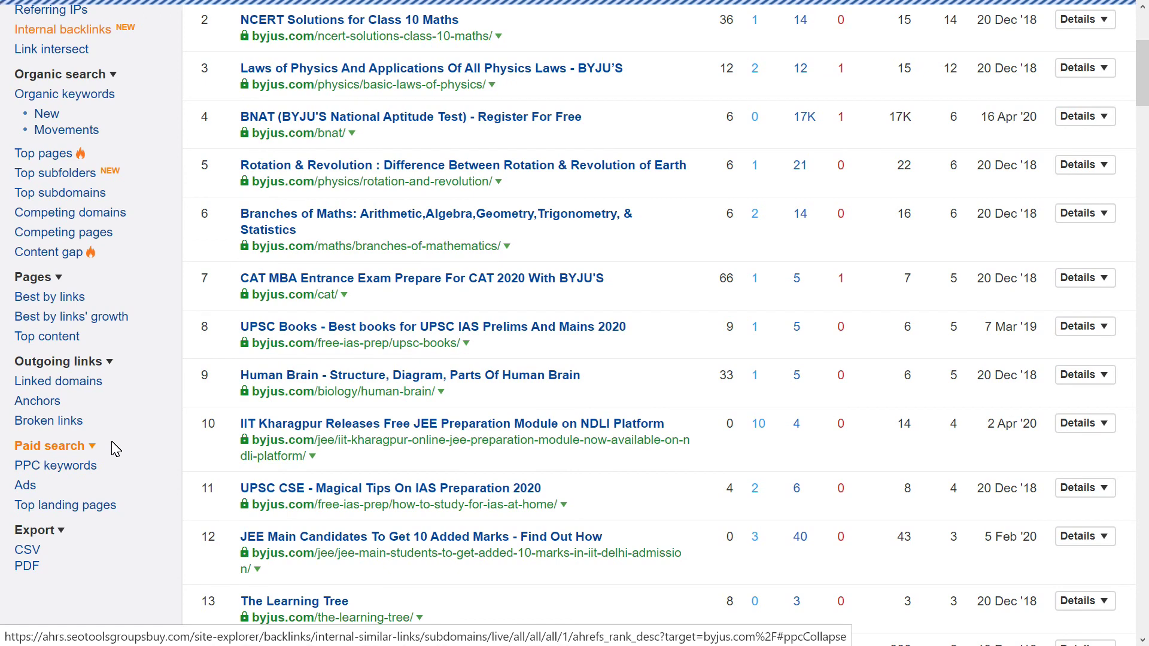
{"action": "scroll", "coordinate": [114, 447], "scroll_direction": "down", "scroll_amount": 4}
{"action": "scroll", "coordinate": [115, 449], "scroll_direction": "up", "scroll_amount": 10}
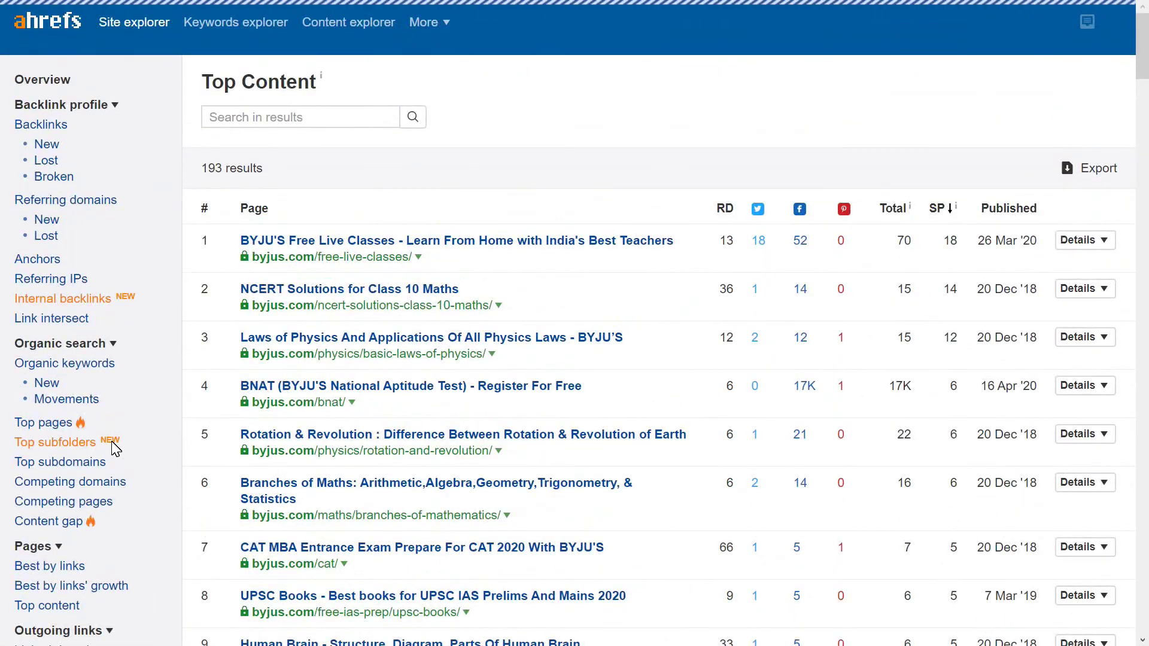
{"action": "left_click", "coordinate": [783, 96]}
{"action": "scroll", "coordinate": [54, 419], "scroll_direction": "down", "scroll_amount": 2}
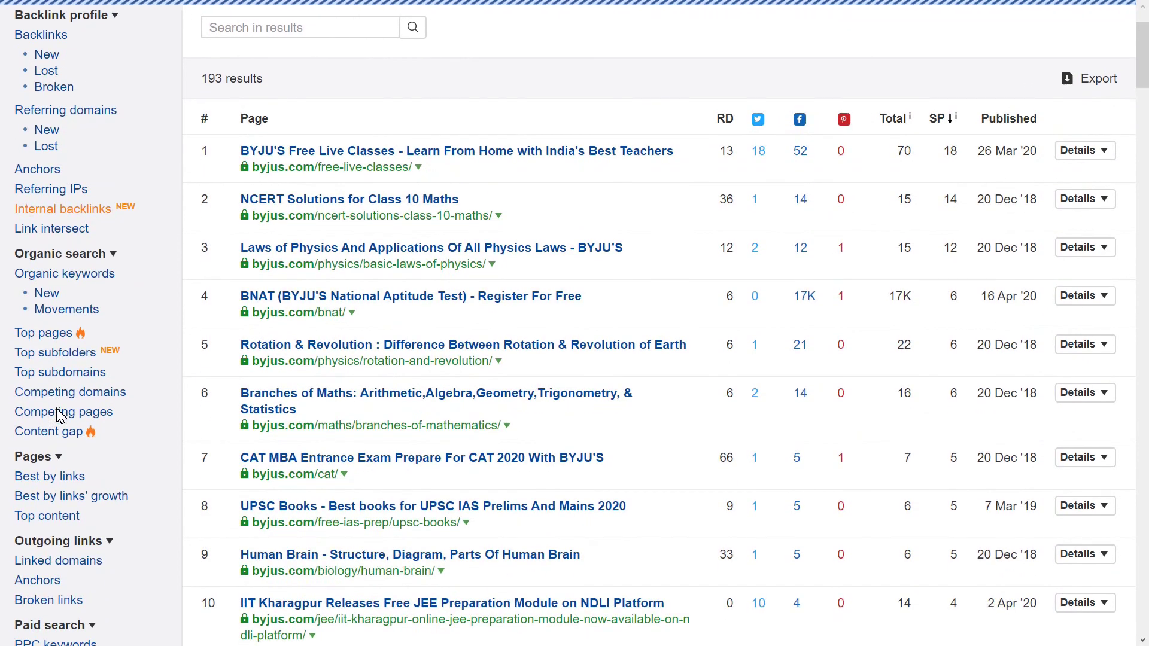
{"action": "scroll", "coordinate": [60, 415], "scroll_direction": "down", "scroll_amount": 2}
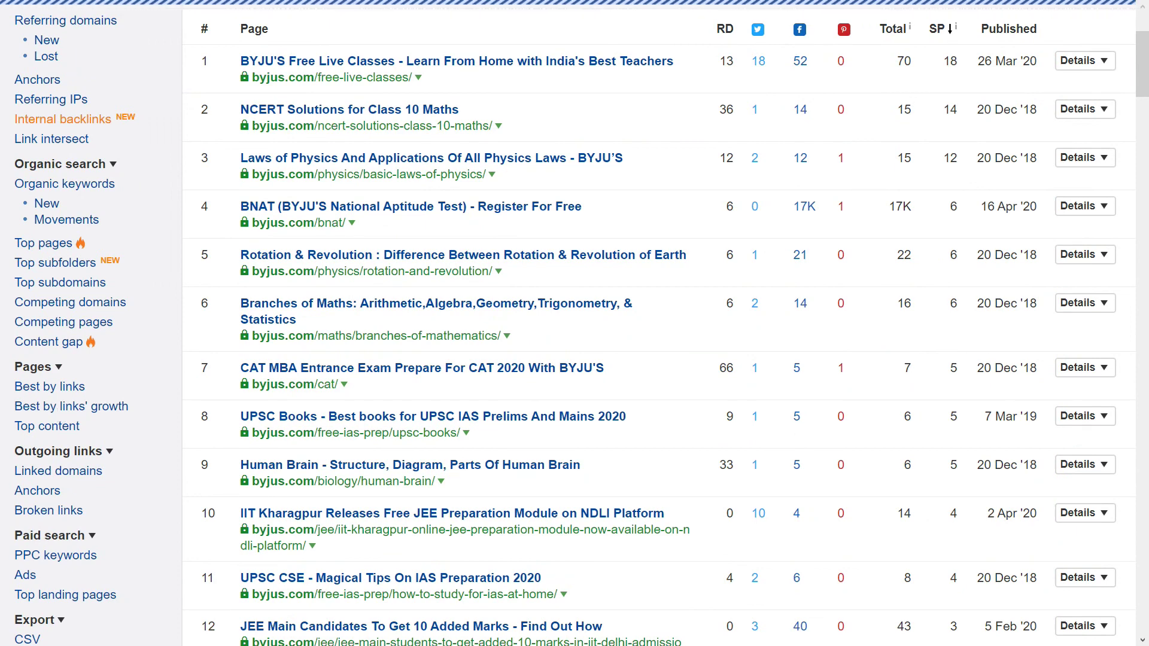
{"action": "scroll", "coordinate": [42, 451], "scroll_direction": "down", "scroll_amount": 2}
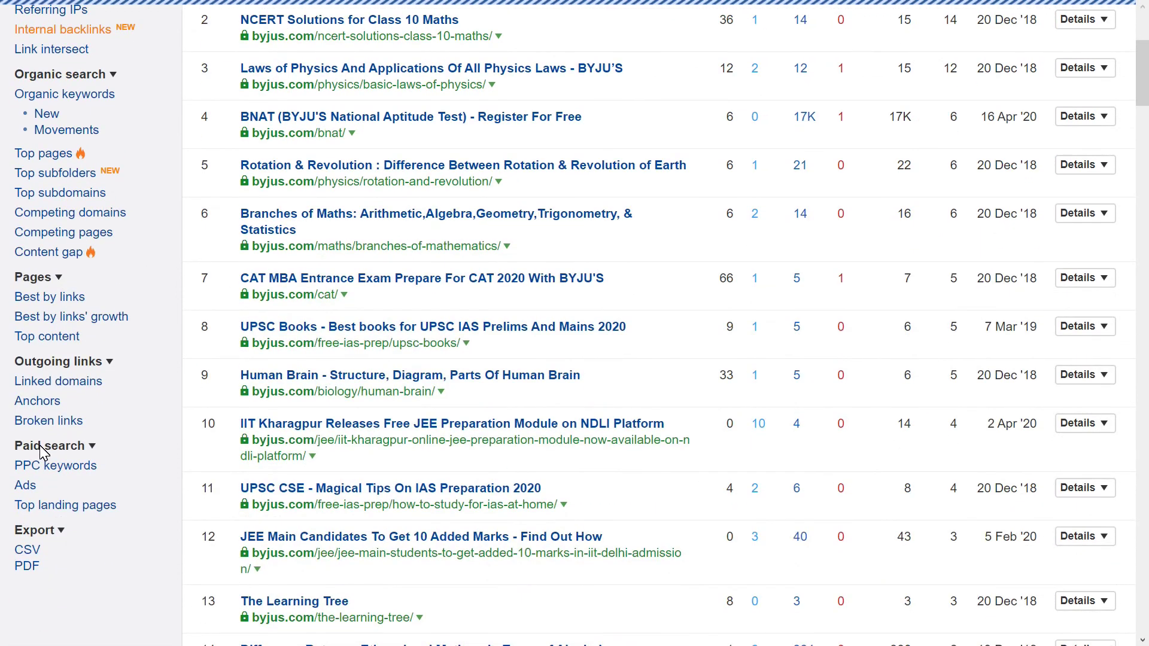
{"action": "scroll", "coordinate": [42, 451], "scroll_direction": "up", "scroll_amount": 6}
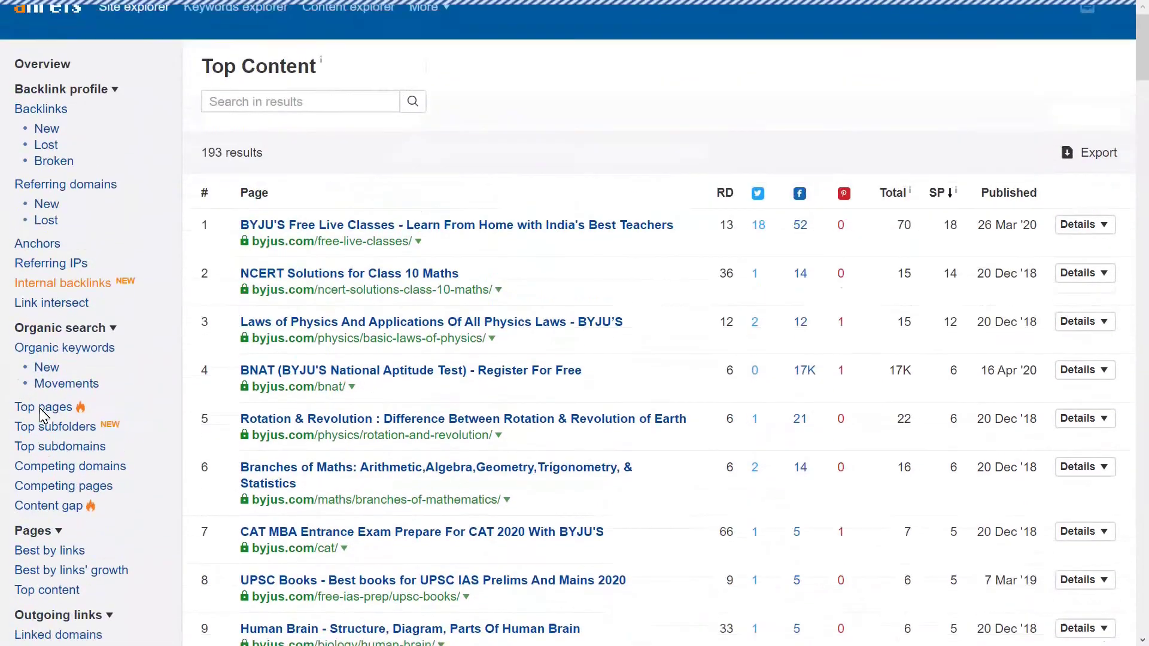
{"action": "scroll", "coordinate": [42, 413], "scroll_direction": "up", "scroll_amount": 1}
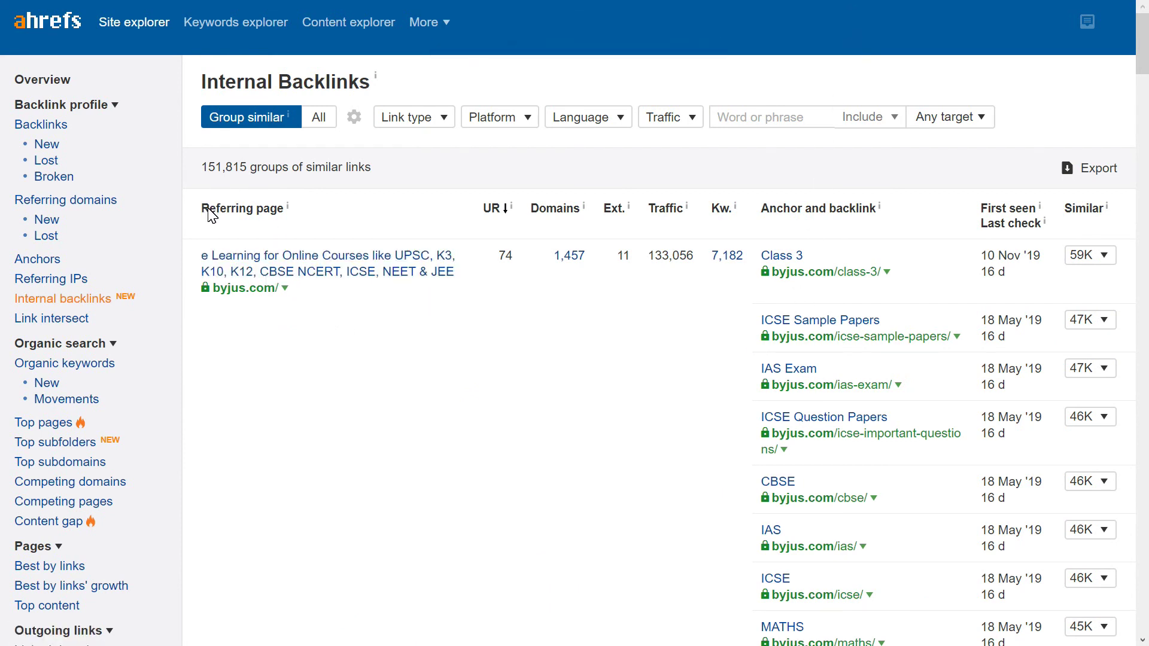
Review the internal backlinks list, checking the referring page column and the anchors with their linked byjus.com pages
{"action": "left_click_drag", "start_coordinate": [202, 209], "coordinate": [290, 214]}
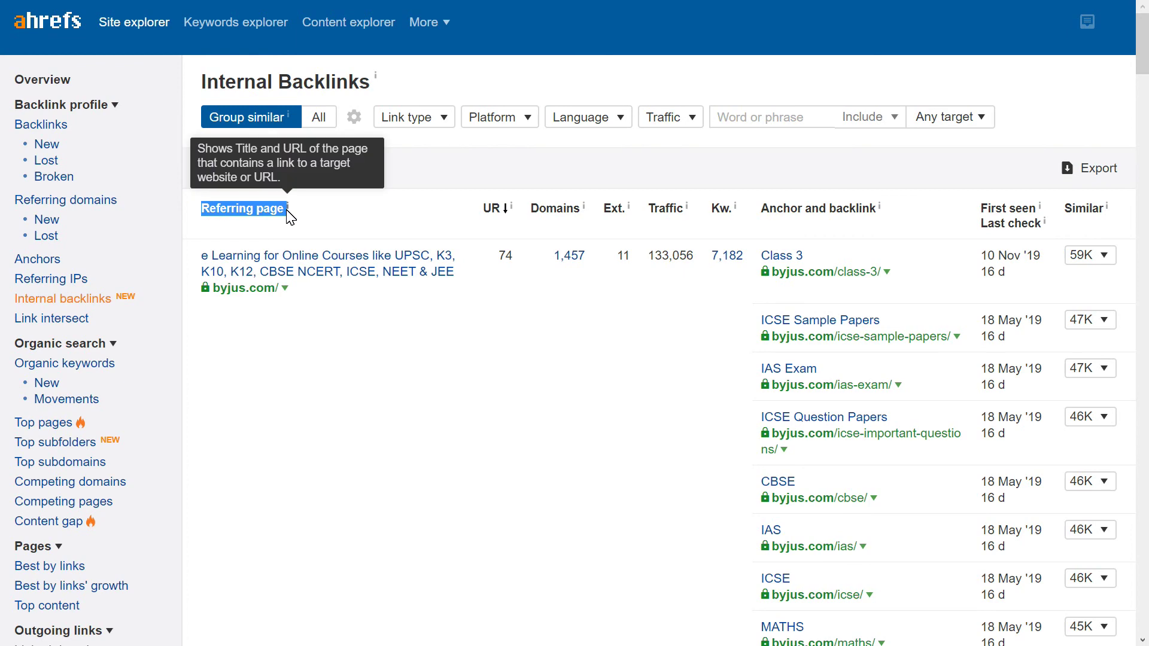
{"action": "left_click", "coordinate": [330, 365]}
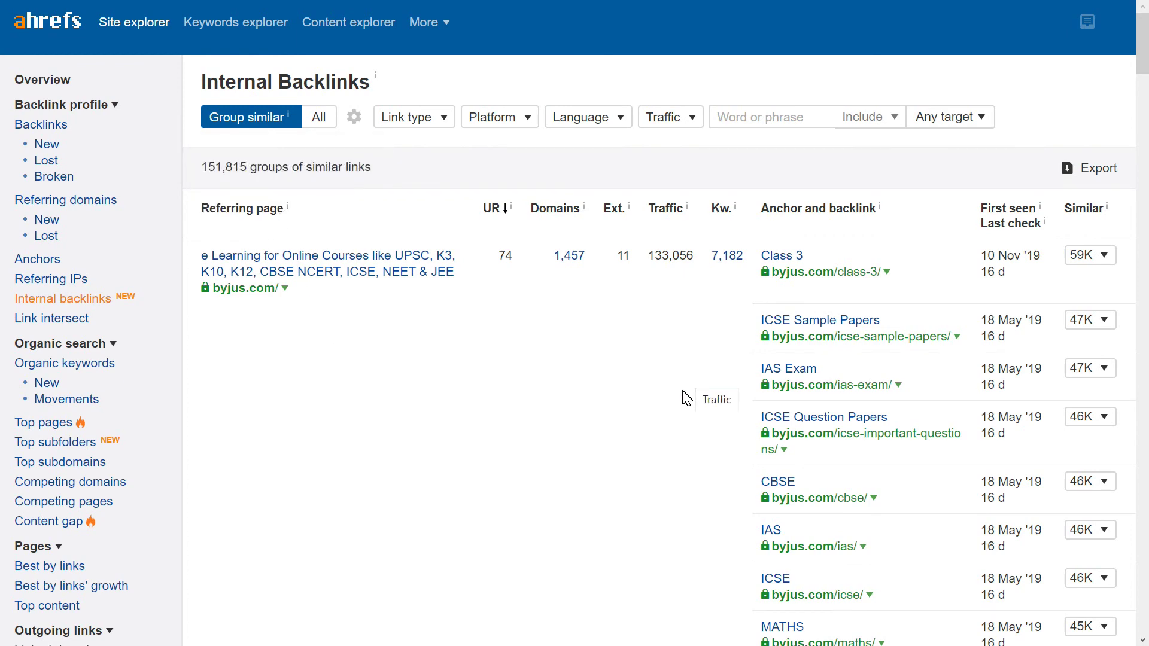
{"action": "scroll", "coordinate": [685, 398], "scroll_direction": "down", "scroll_amount": 3}
{"action": "scroll", "coordinate": [678, 427], "scroll_direction": "down", "scroll_amount": 6}
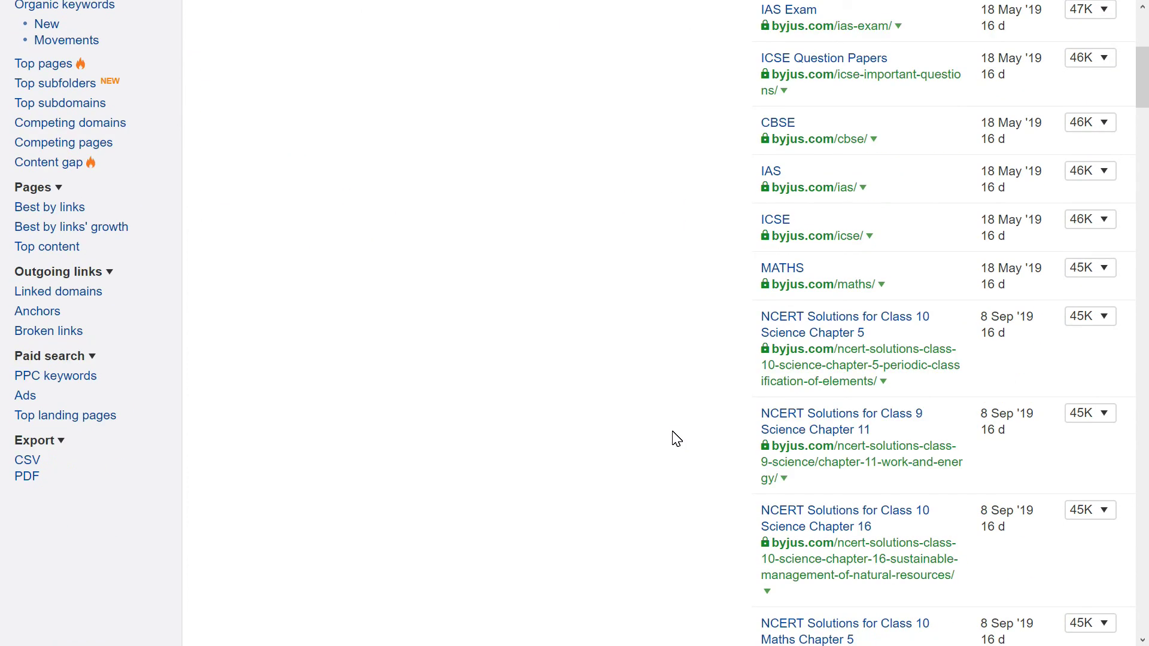
{"action": "scroll", "coordinate": [688, 443], "scroll_direction": "down", "scroll_amount": 2}
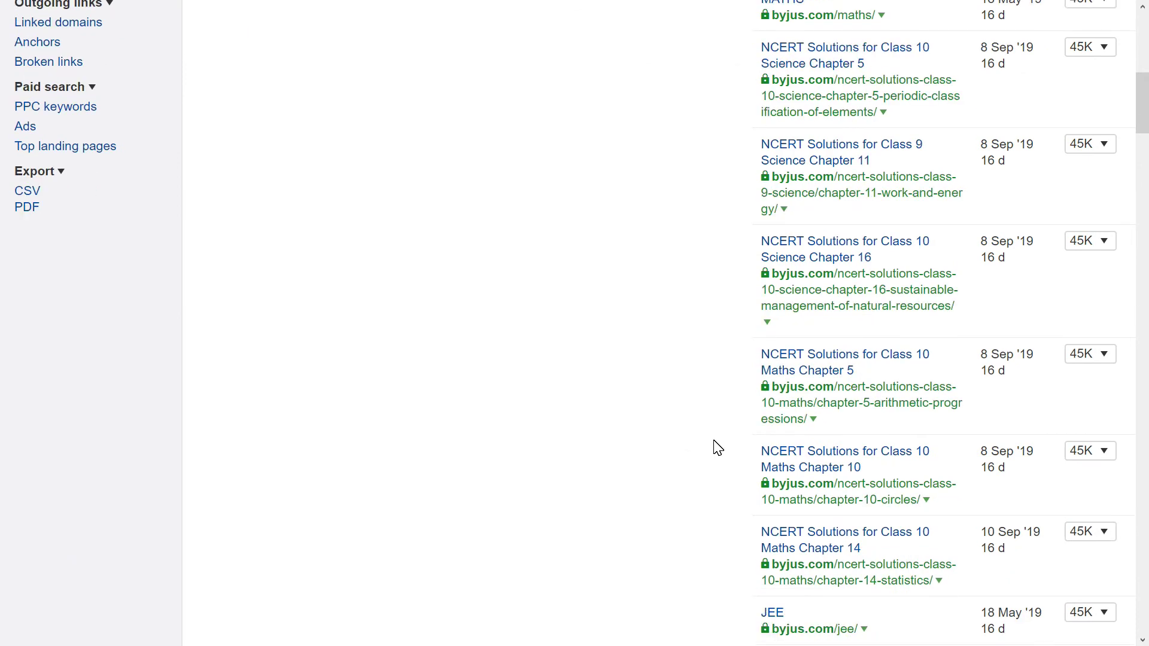
{"action": "scroll", "coordinate": [1130, 320], "scroll_direction": "up", "scroll_amount": 4}
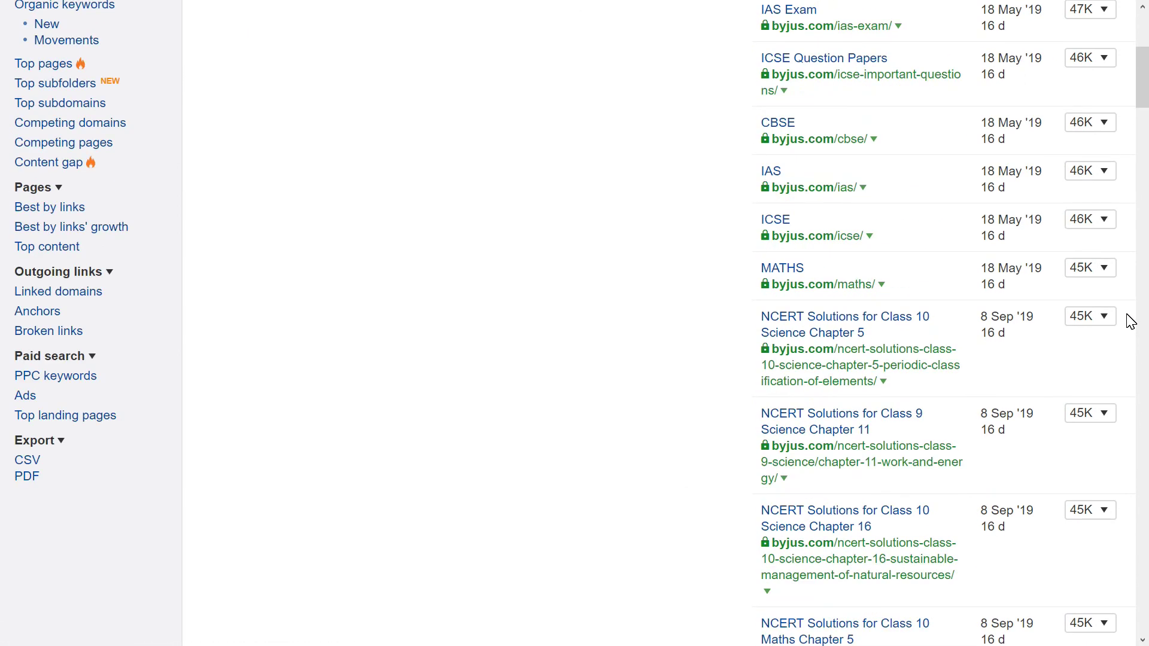
{"action": "scroll", "coordinate": [1129, 321], "scroll_direction": "up", "scroll_amount": 6}
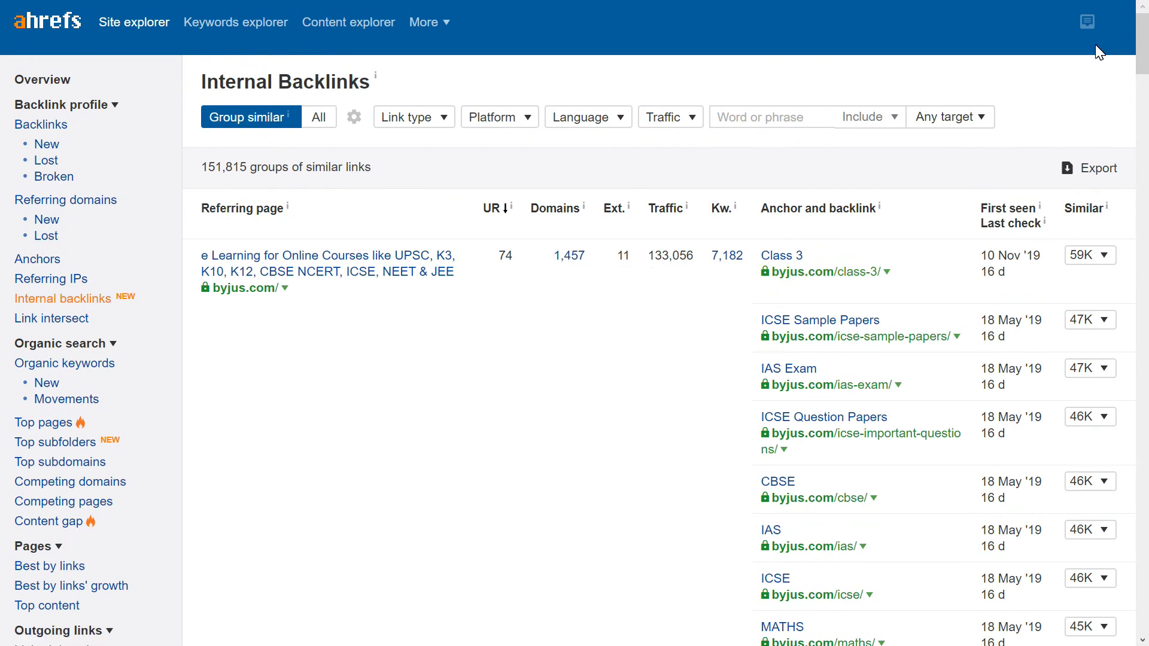
Run a quick CSV export of the first 1000 internal backlinks rows in UTF-16 format for Microsoft Excel
{"action": "left_click", "coordinate": [1093, 171]}
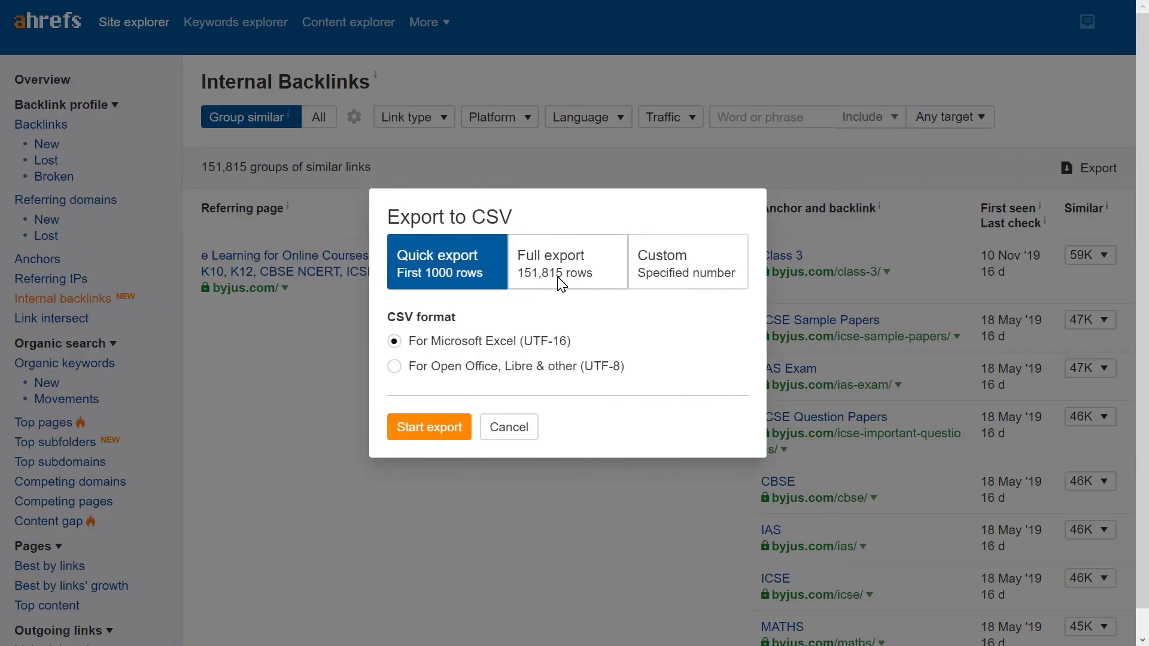
{"action": "left_click", "coordinate": [561, 283]}
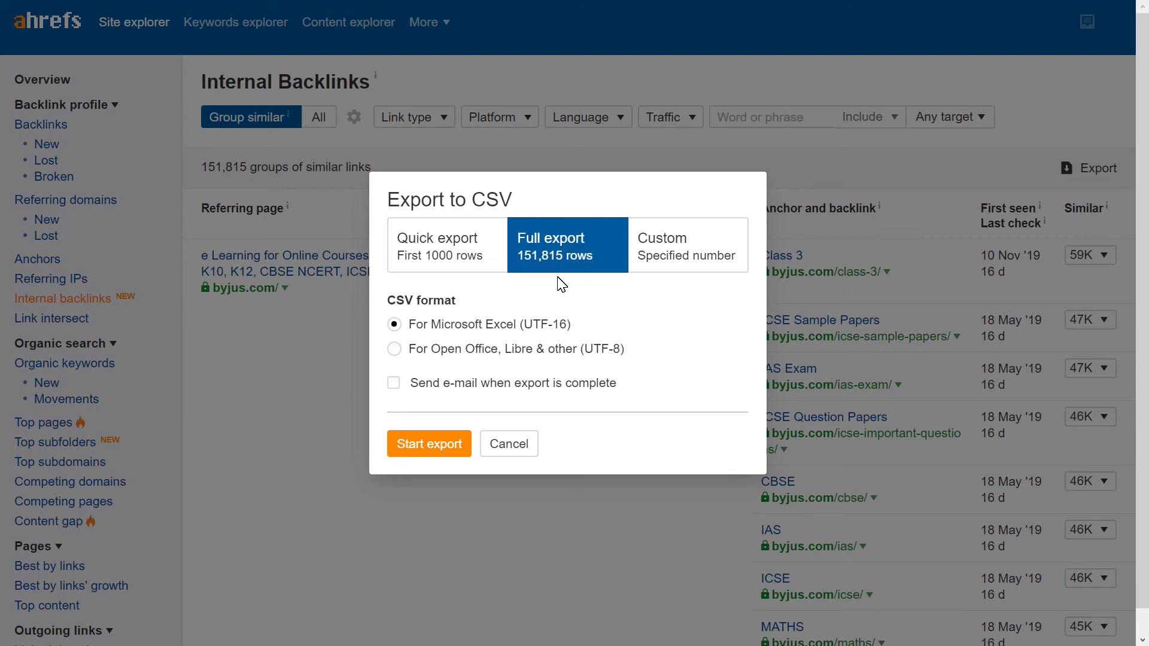
{"action": "left_click", "coordinate": [467, 254]}
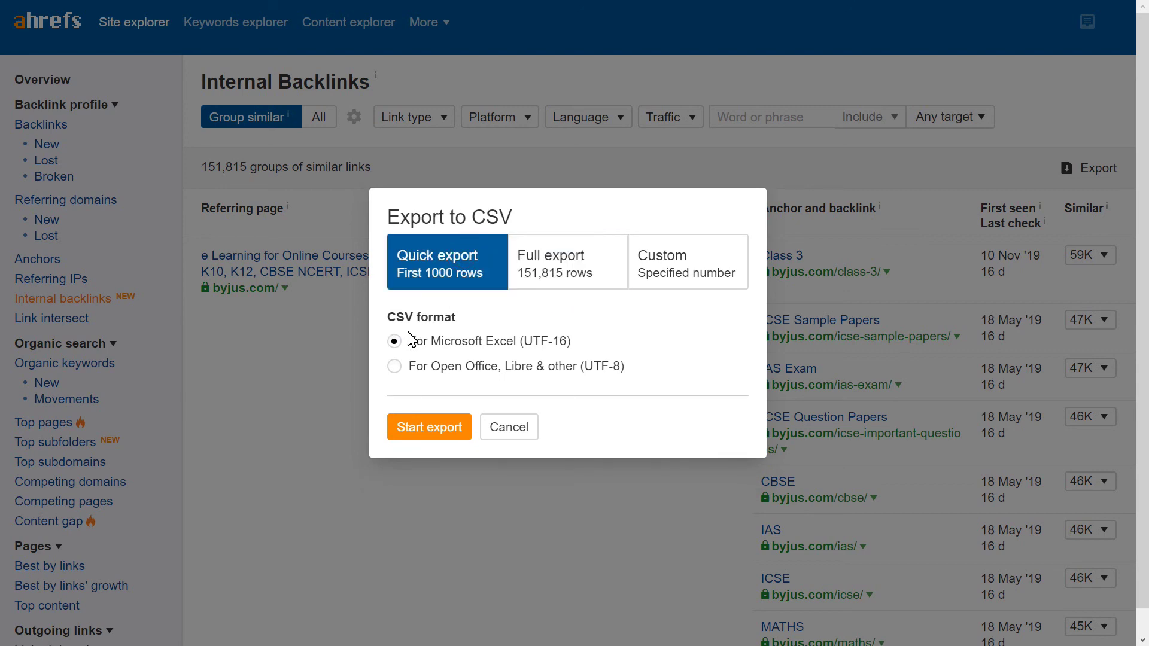
{"action": "left_click", "coordinate": [440, 430]}
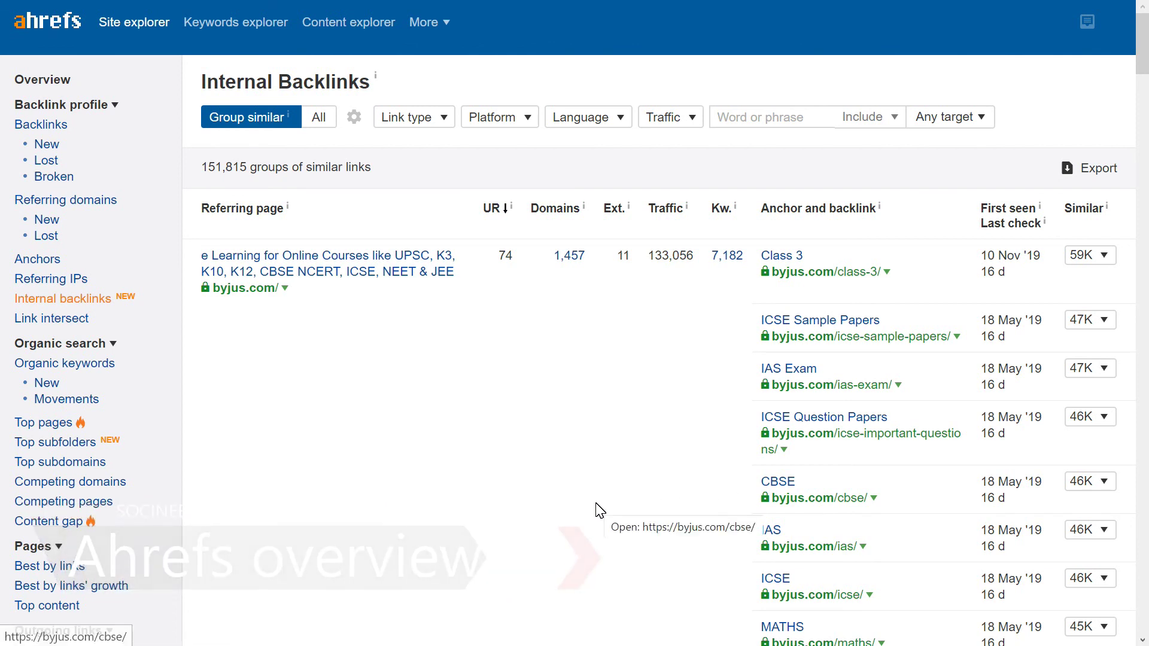
{"action": "scroll", "coordinate": [60, 592], "scroll_direction": "down", "scroll_amount": 1}
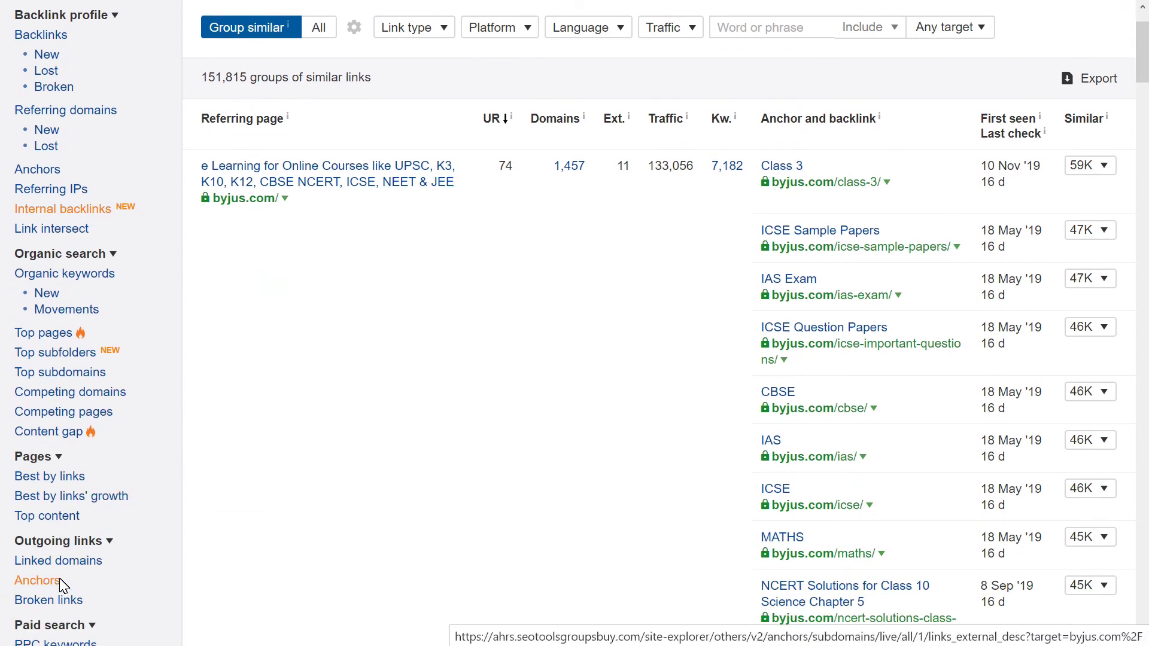
{"action": "scroll", "coordinate": [63, 578], "scroll_direction": "down", "scroll_amount": 2}
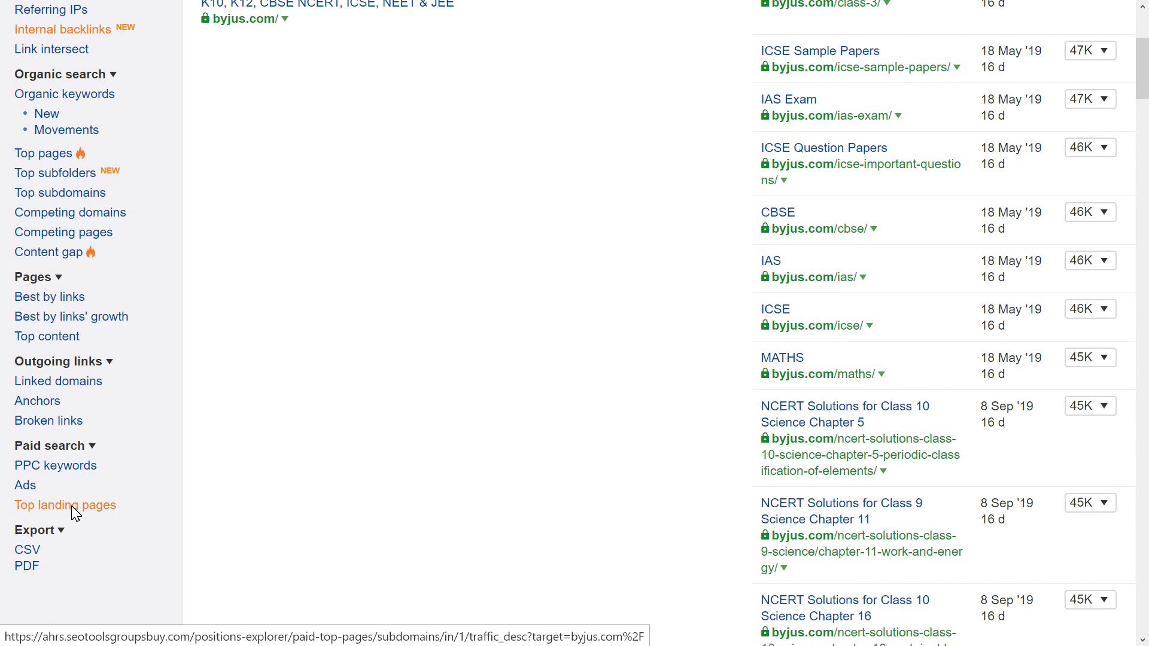
{"action": "scroll", "coordinate": [76, 511], "scroll_direction": "down", "scroll_amount": 3}
{"action": "scroll", "coordinate": [75, 508], "scroll_direction": "up", "scroll_amount": 8}
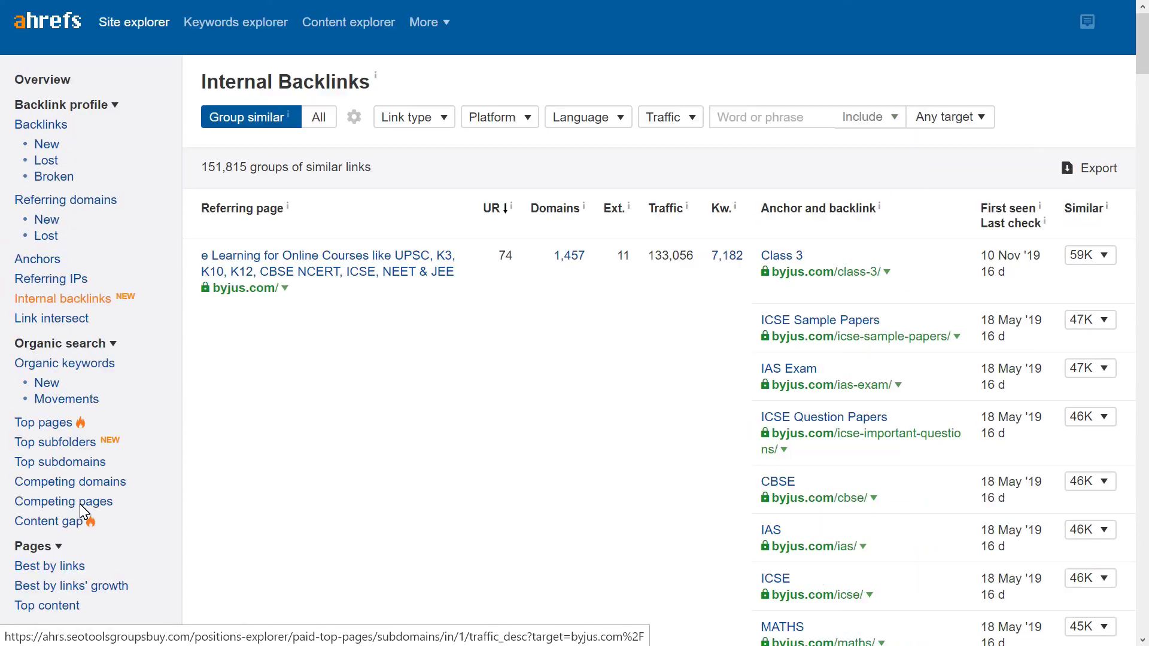